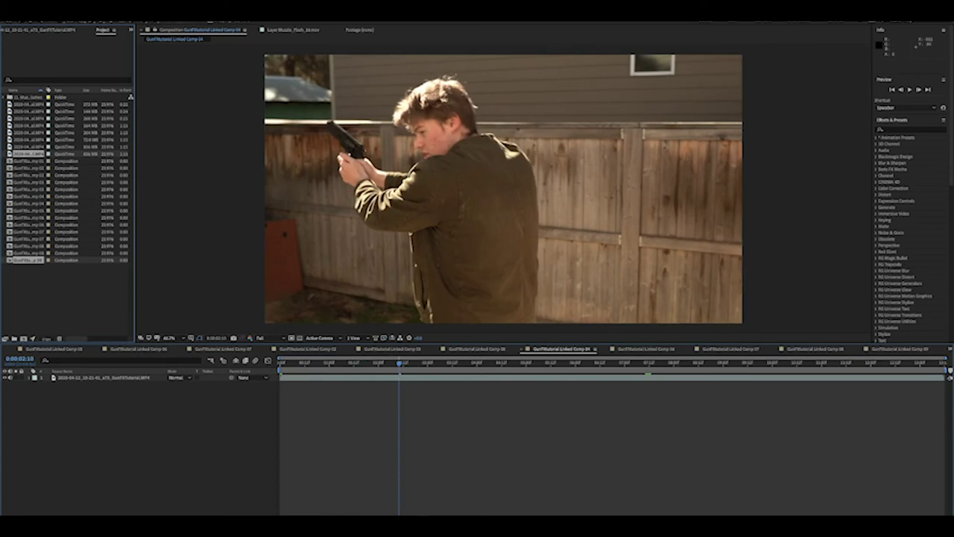
Create a black solid layer named Tracer at the composition's size above the shooting footage.
click(136, 21)
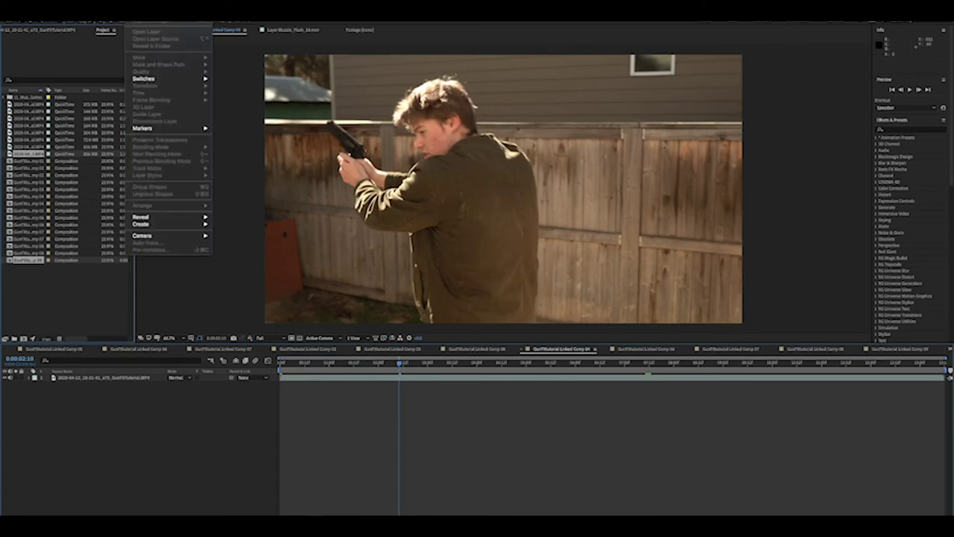
mouse_move(168, 15)
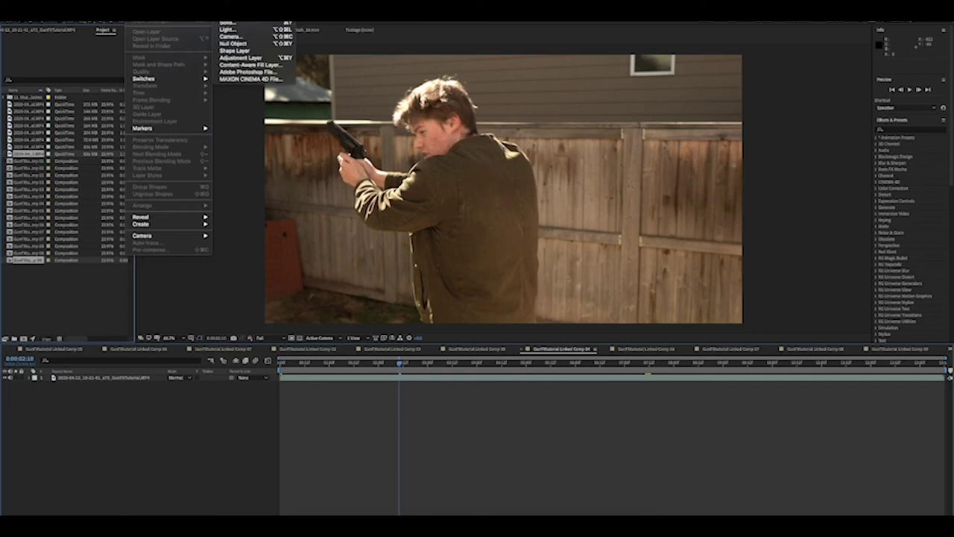
click(237, 24)
text(T)
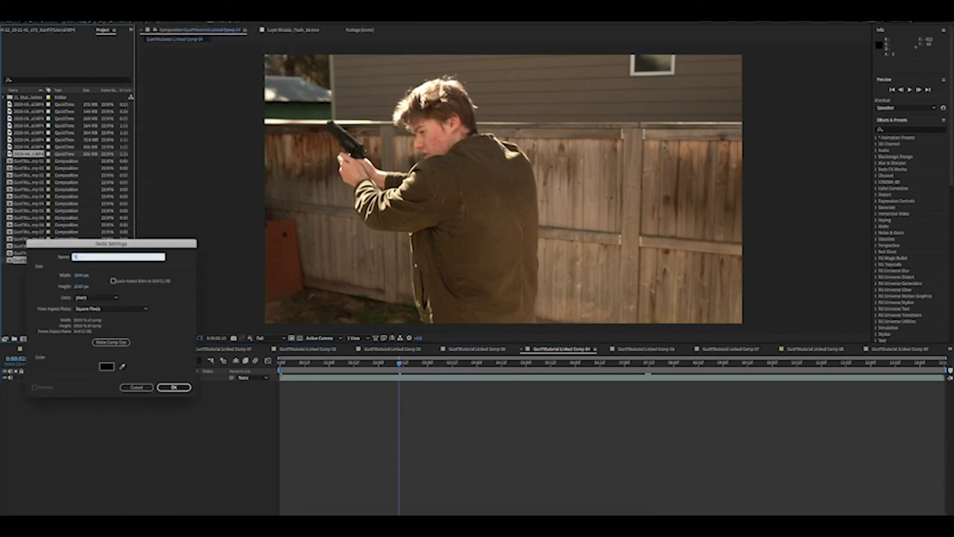
click(175, 386)
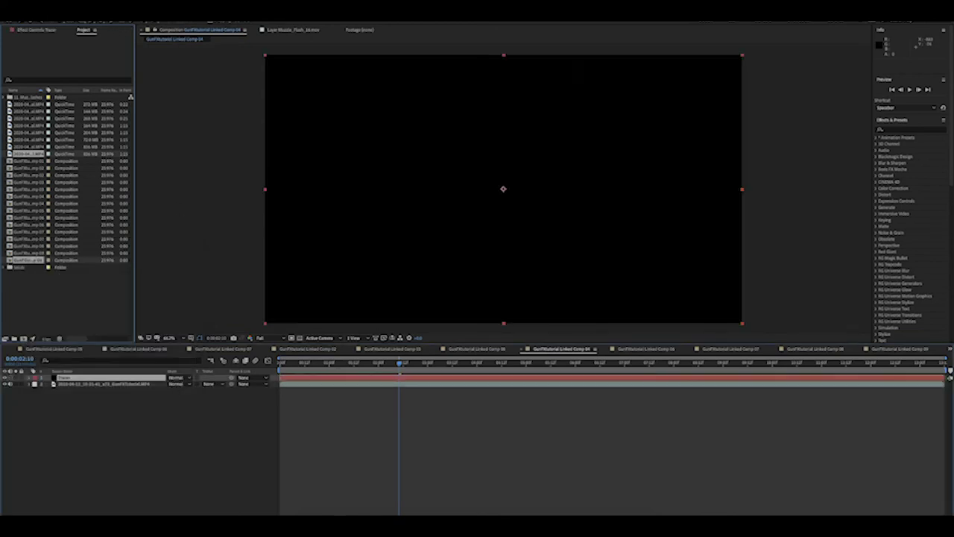
Apply the Video Copilot Saber effect to the Tracer solid, leaving its preset unselected.
click(158, 6)
mouse_move(185, 283)
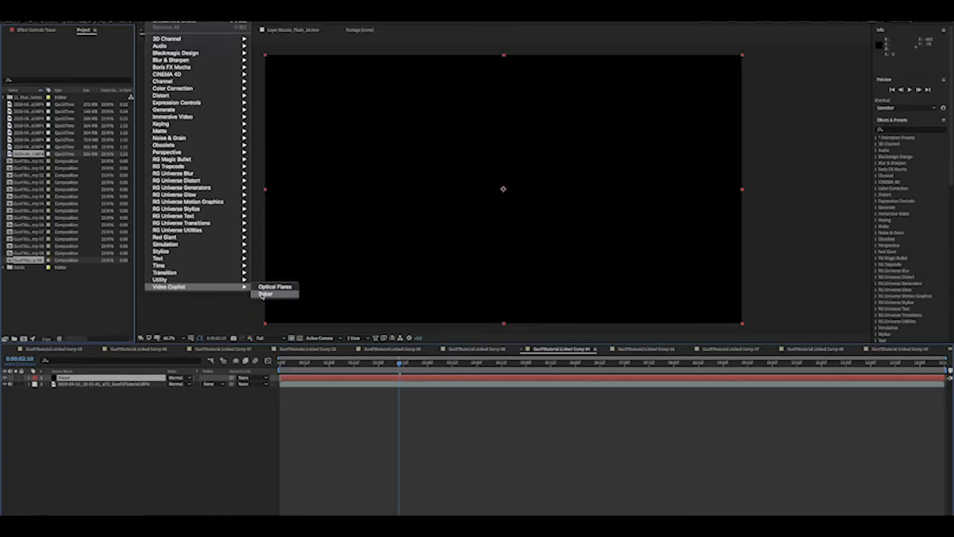
click(263, 293)
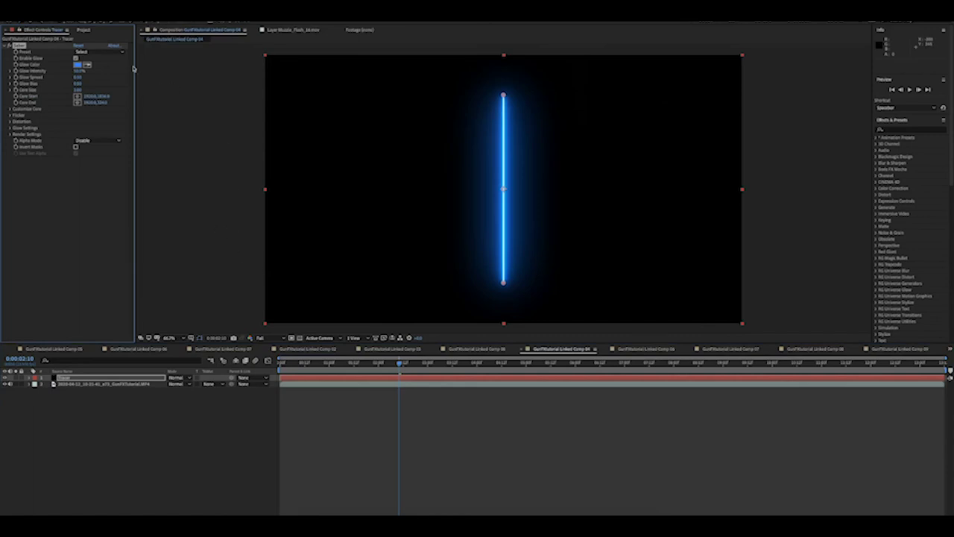
click(94, 50)
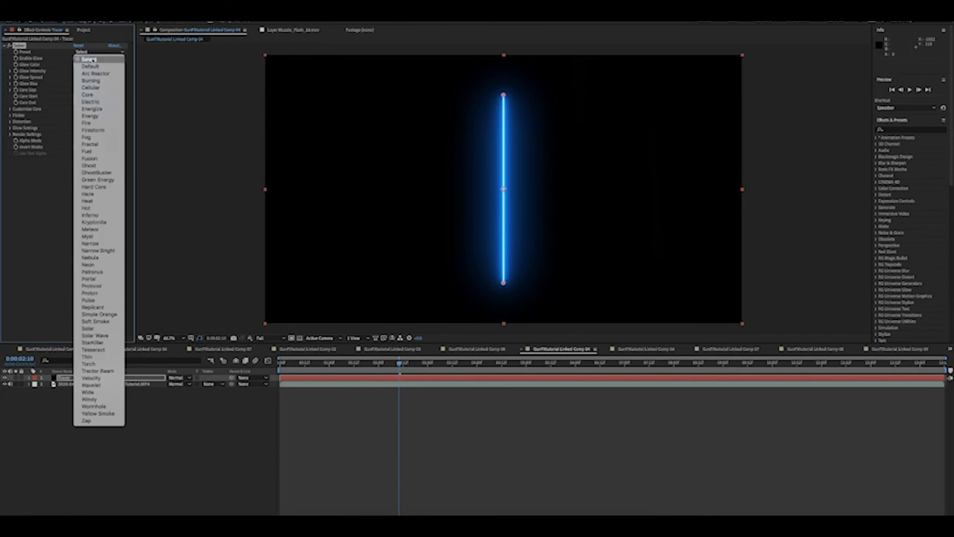
click(30, 259)
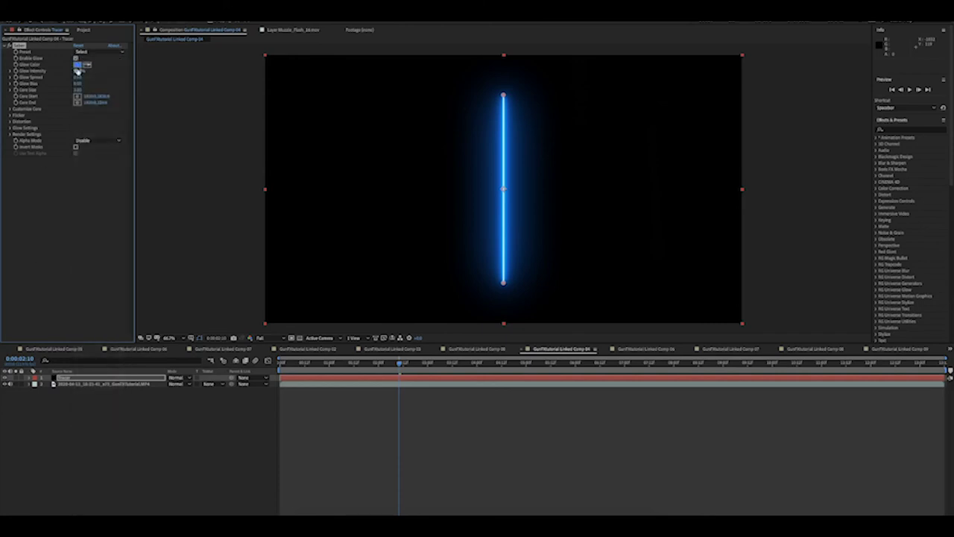
Change the Saber glow color to a pale, warm yellow.
click(78, 64)
drag(139, 300, 137, 326)
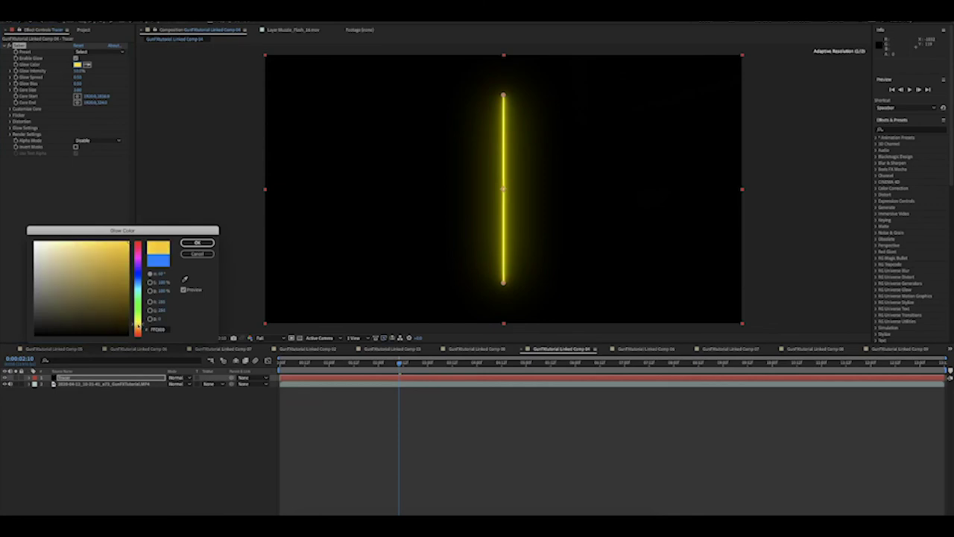
drag(84, 242, 69, 240)
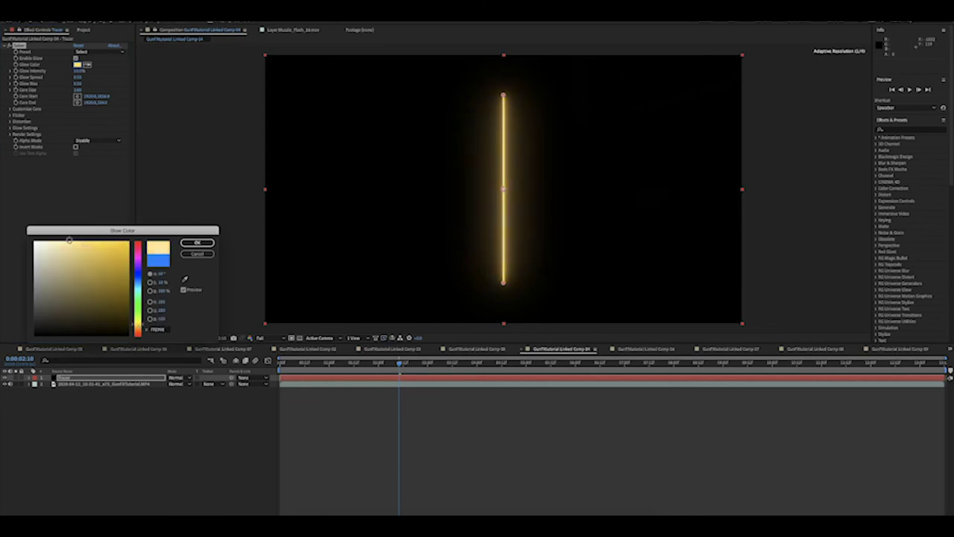
drag(65, 242, 66, 243)
click(197, 243)
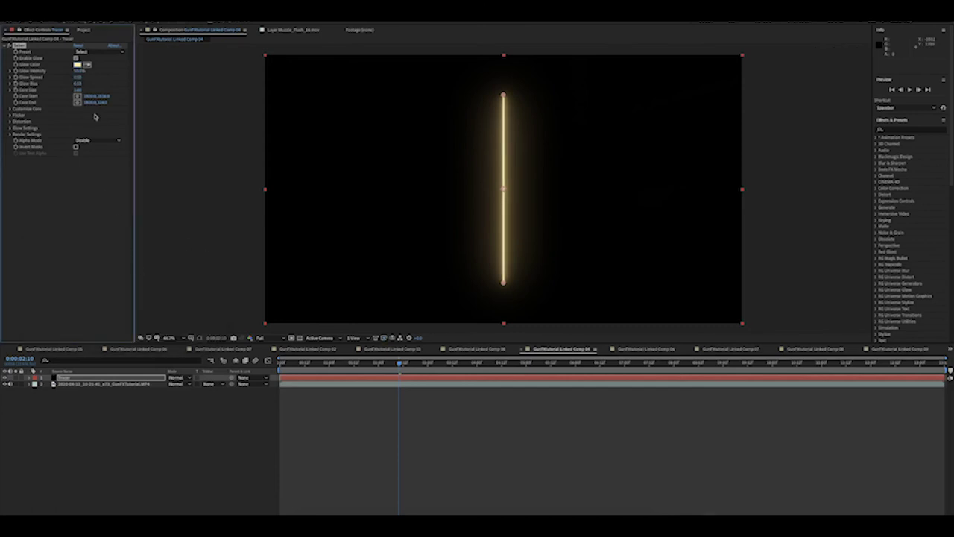
Place the beam's Core Start near the frame's left side and Core End near its right side, forming a roughly horizontal line at mid-height.
drag(504, 285, 305, 189)
drag(504, 95, 704, 190)
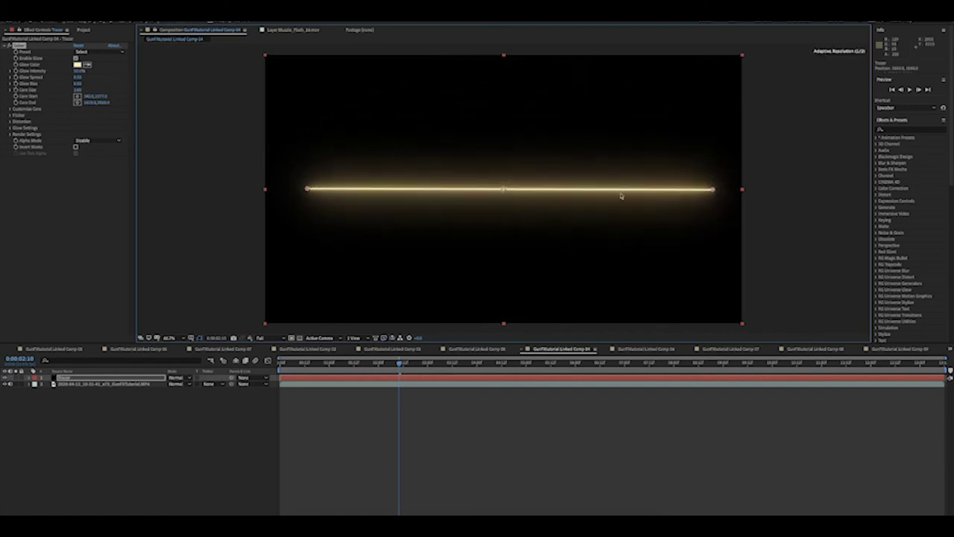
drag(306, 189, 306, 191)
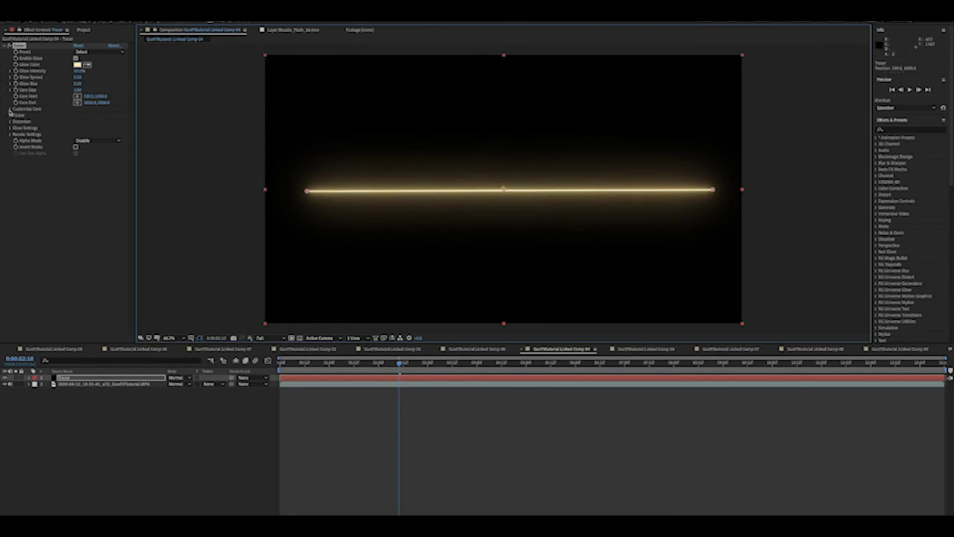
Taper the tail of the beam by setting the Saber core's Start Size to 0%, keeping End Size at 100%.
click(10, 110)
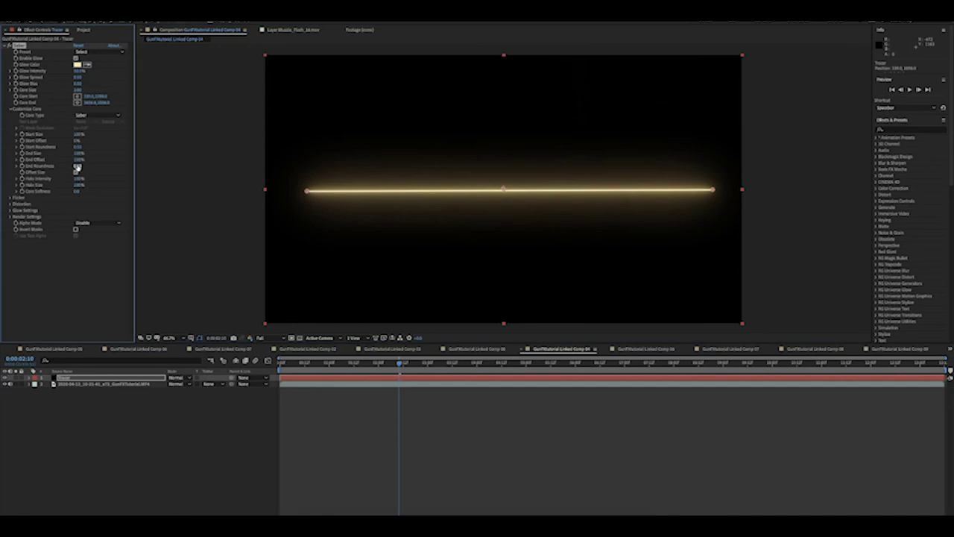
drag(78, 152, 43, 159)
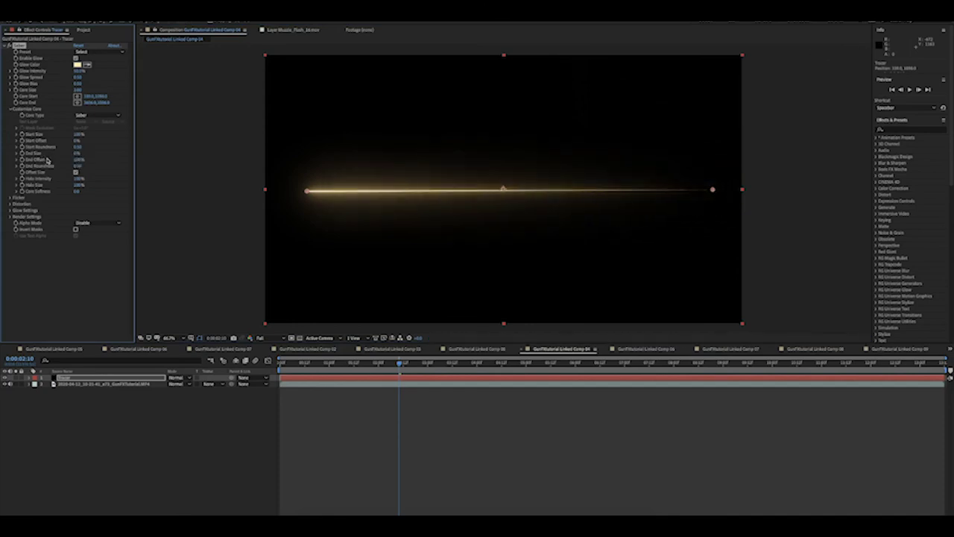
key(ctrl+z)
drag(77, 134, 8, 139)
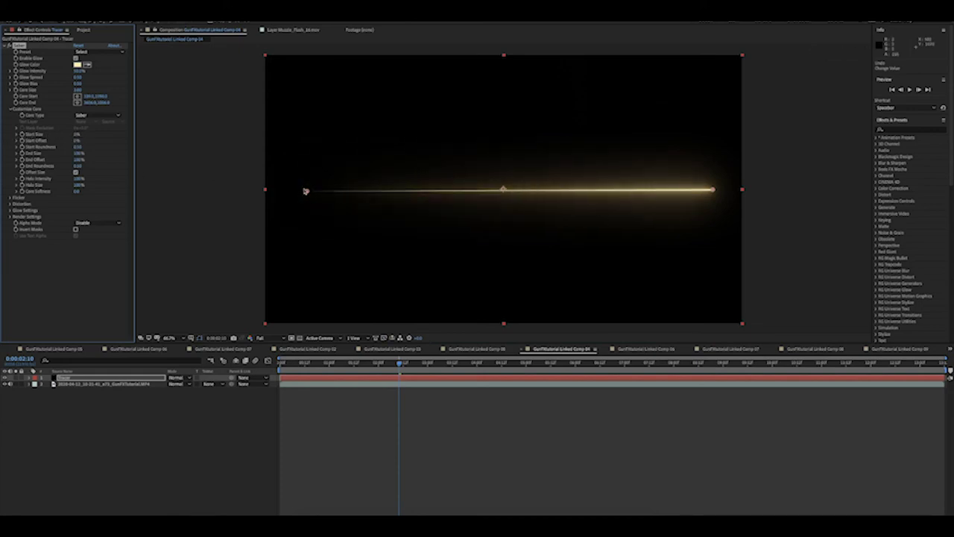
click(10, 109)
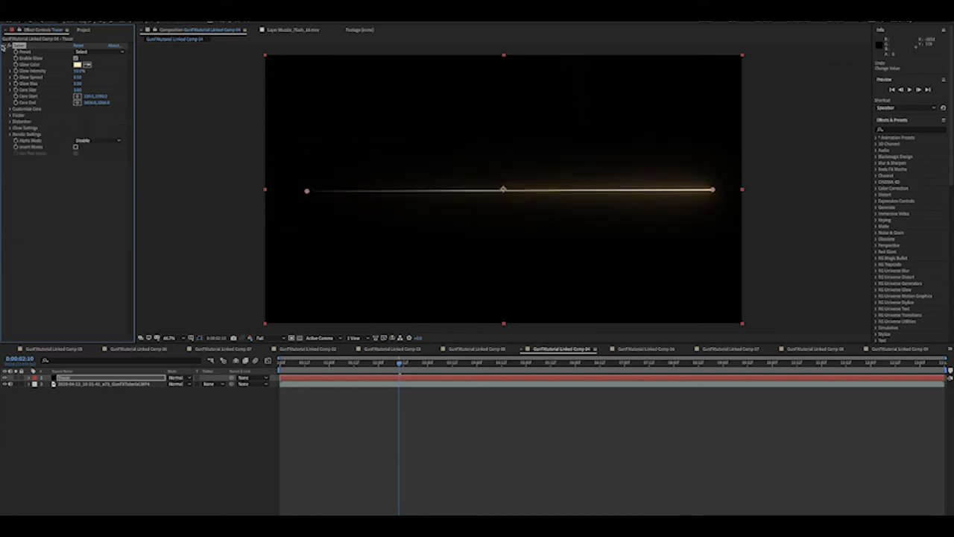
click(5, 45)
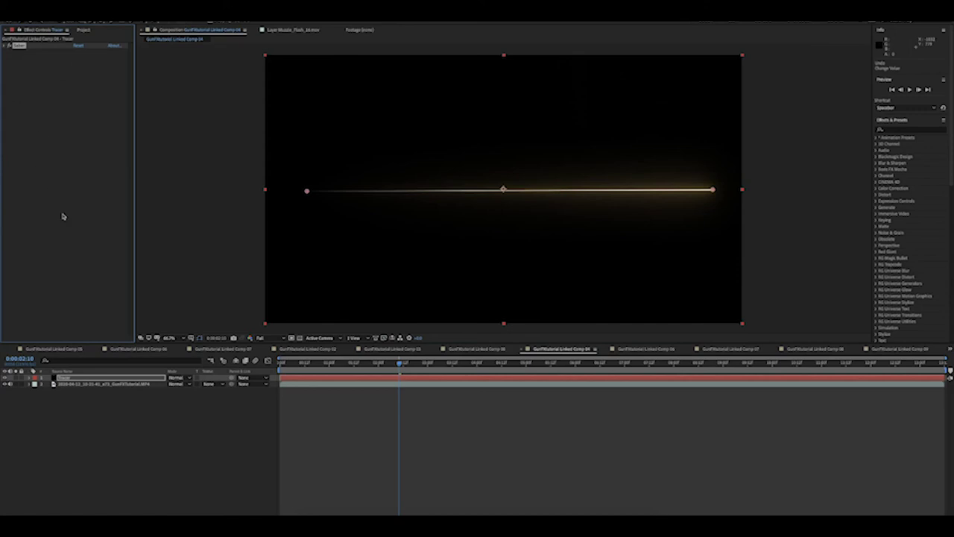
Set the Tracer layer's blending mode to Add and turn it into a 3D layer.
click(179, 380)
click(190, 294)
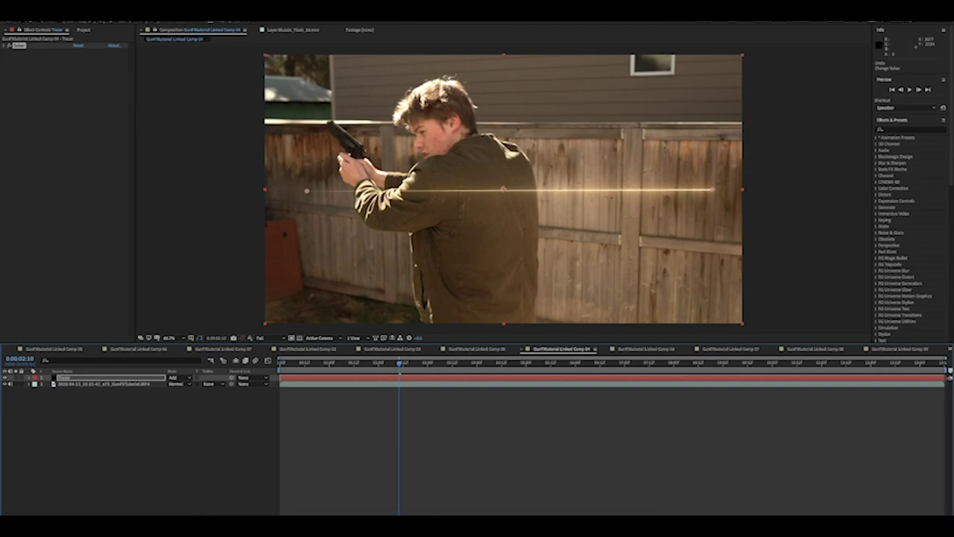
key(F4)
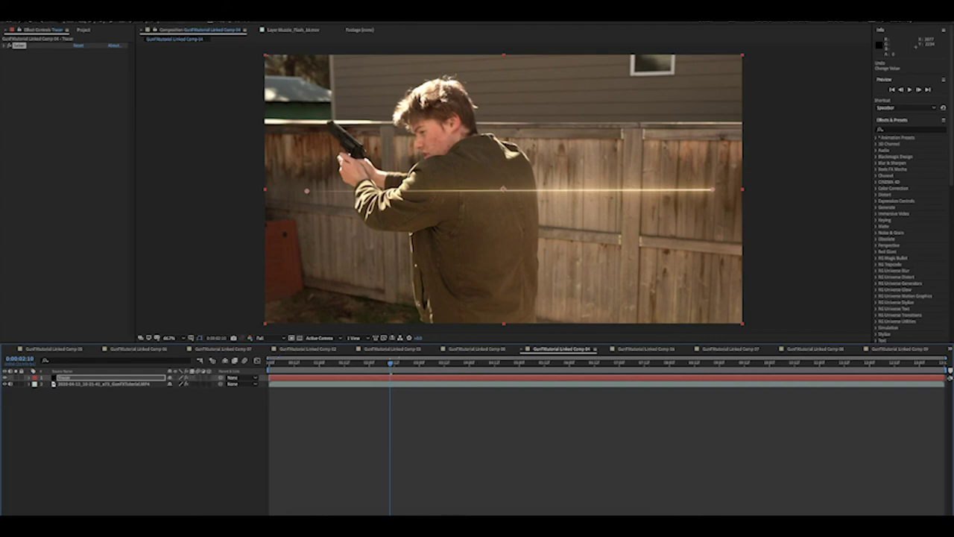
click(211, 379)
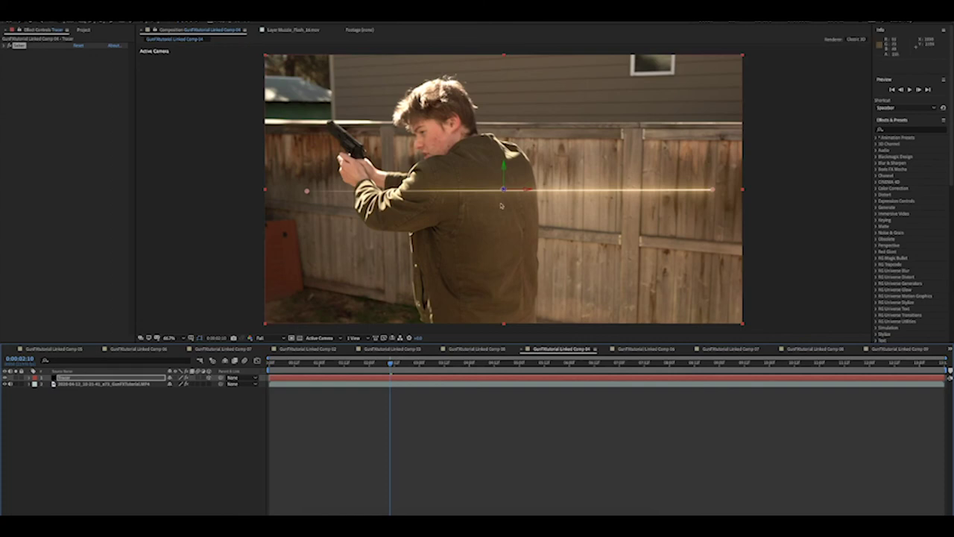
Rotate the Tracer layer in 3D and shift it so the beam runs in perspective past the shooter's hands.
key(r)
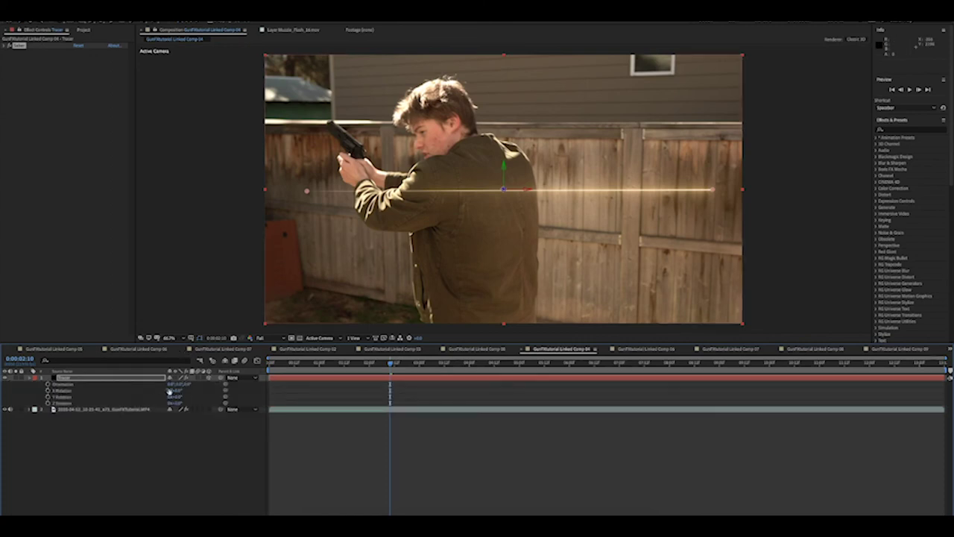
drag(176, 397, 186, 397)
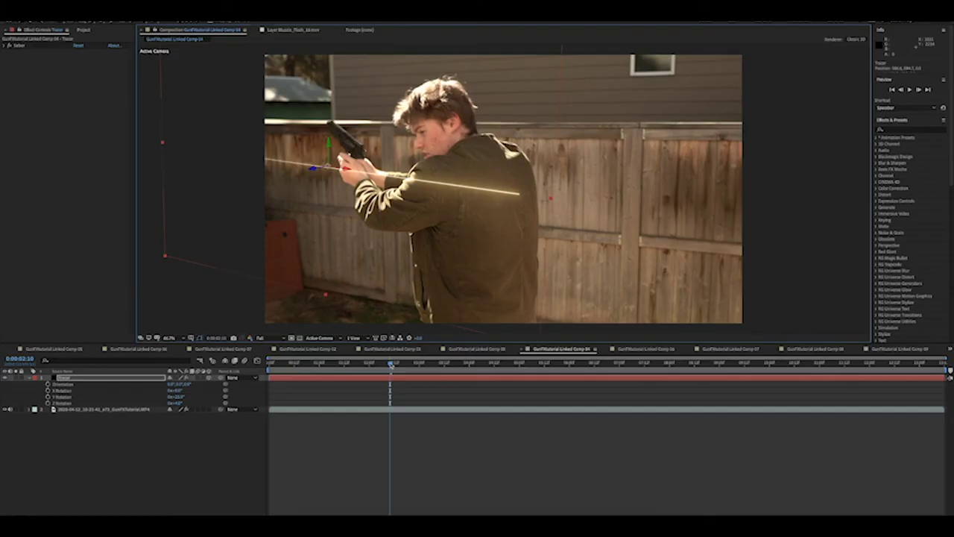
Trim the Tracer layer to start at 0:00:02:10 and end two frames after that, removing the rest.
mouse_move(389, 368)
mouse_down()
mouse_move(296, 367)
mouse_move(390, 367)
mouse_up()
drag(271, 378, 387, 381)
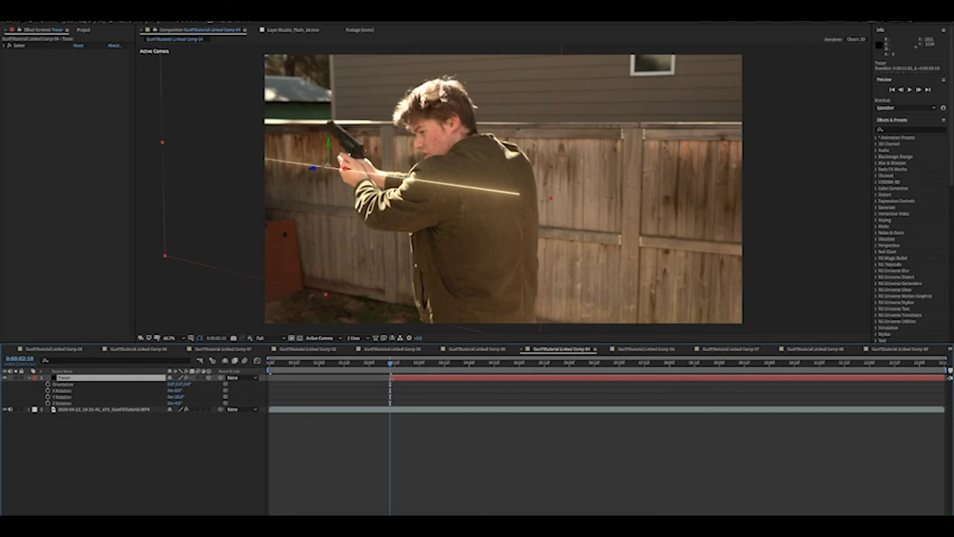
key(Page_Down)
key(Page_Down)
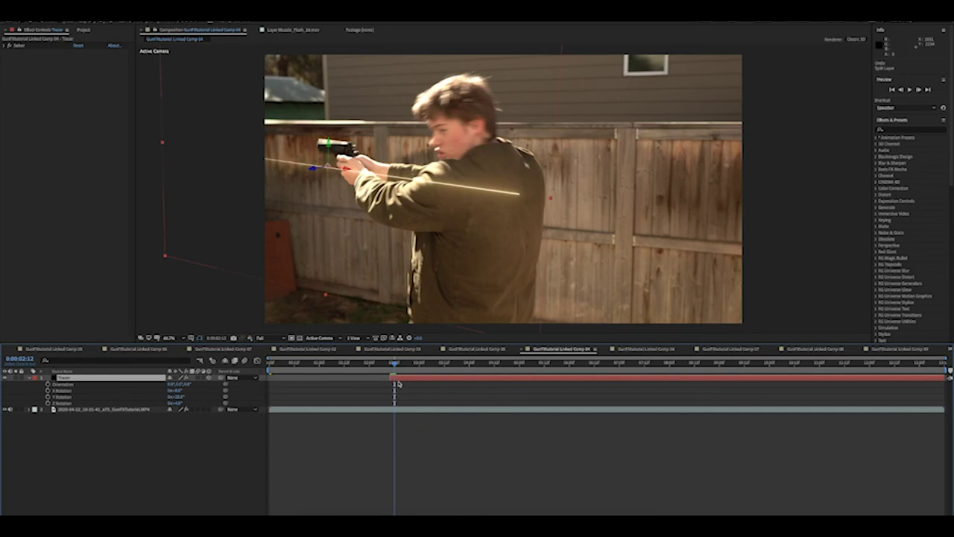
key(ctrl+d)
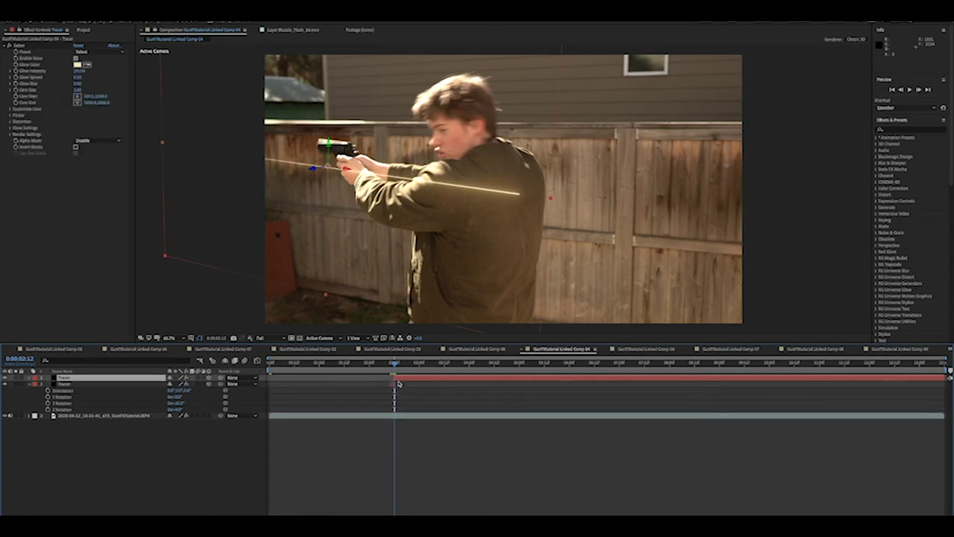
key(ctrl+z)
drag(394, 365, 390, 364)
Start Position keyframing on the Tracer layer at 0:00:02:10 and move the beam off the footage's left side.
click(391, 377)
key(p)
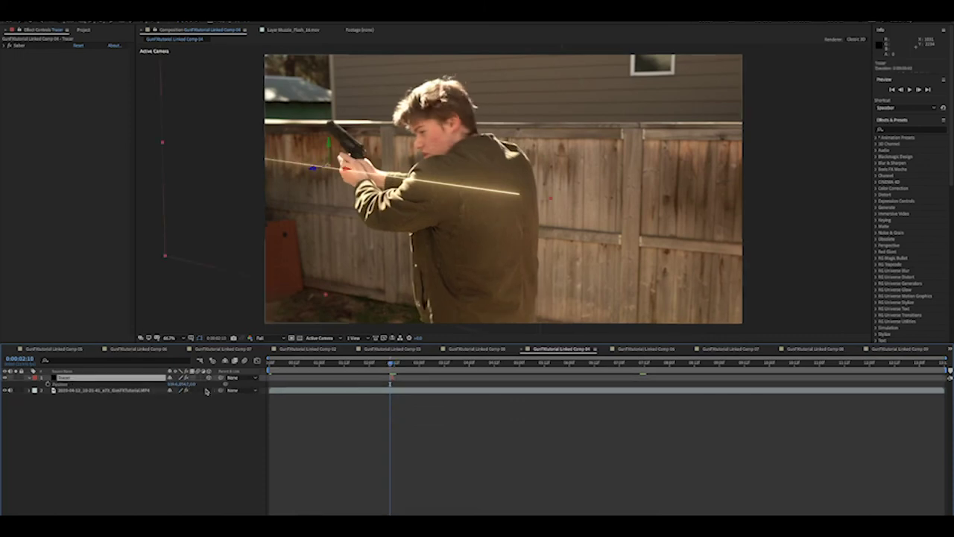
click(49, 383)
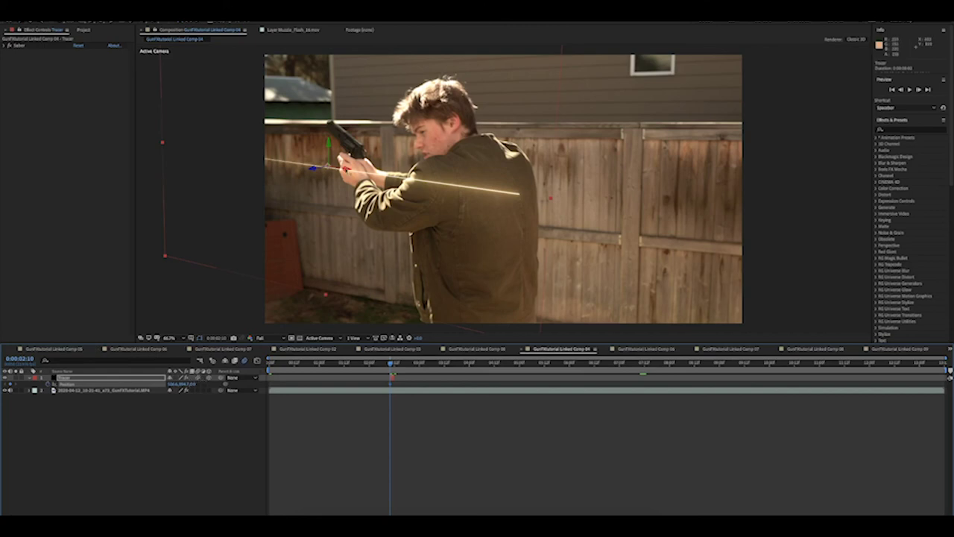
drag(346, 170, 311, 168)
At 0:00:02:11, move the Tracer layer back into the footage so the beam crosses in front of the shooter.
key(Page_Down)
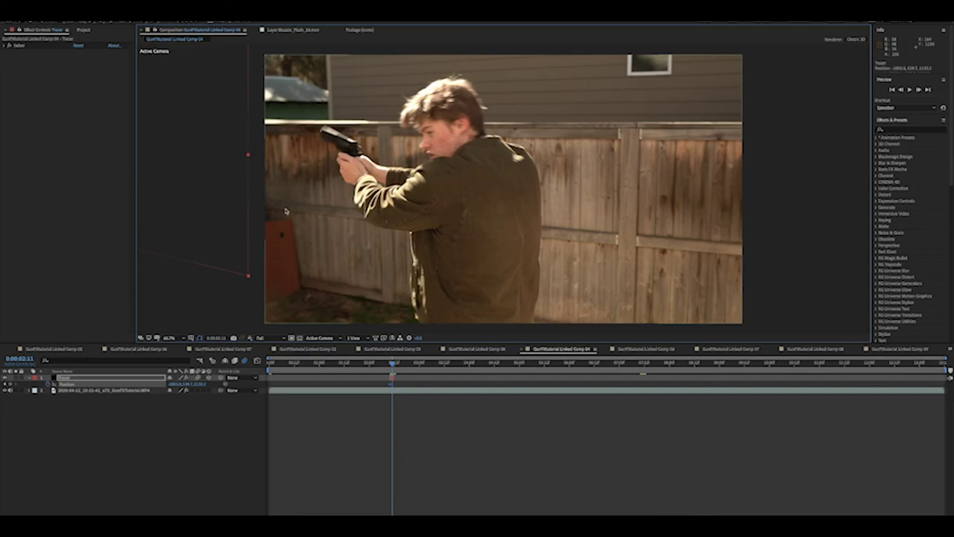
key(comma)
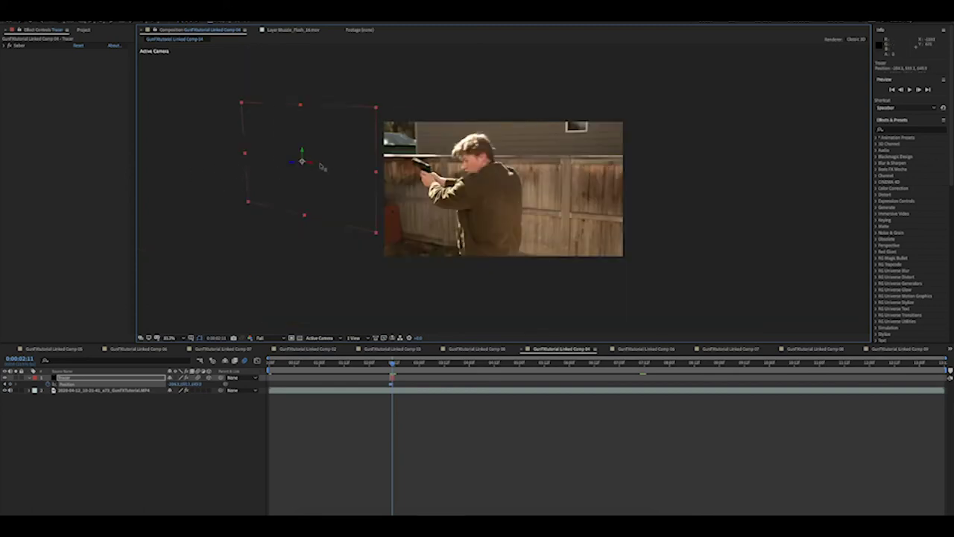
drag(319, 167, 334, 171)
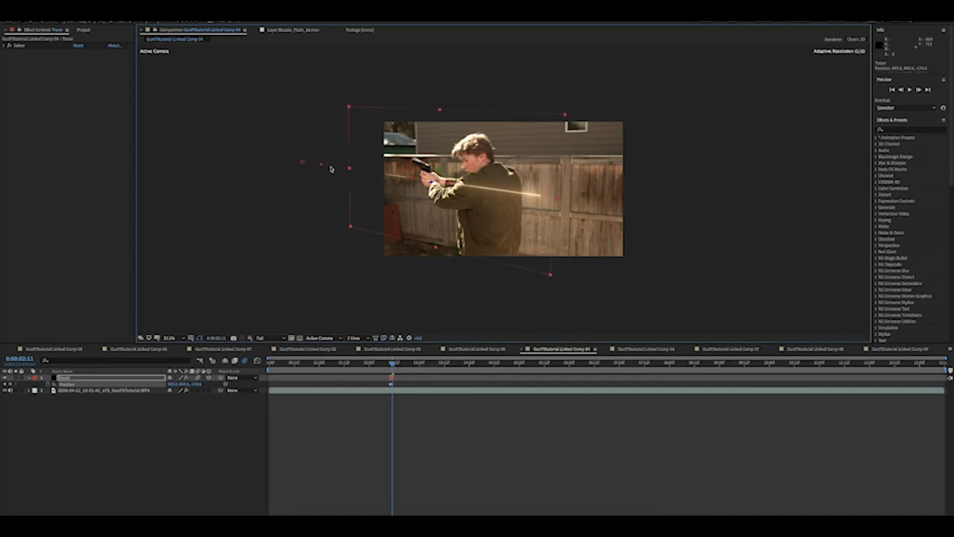
Extend the Tracer layer to include 0:00:02:12 and move the beam off the footage's right side at that frame.
key(Page_Down)
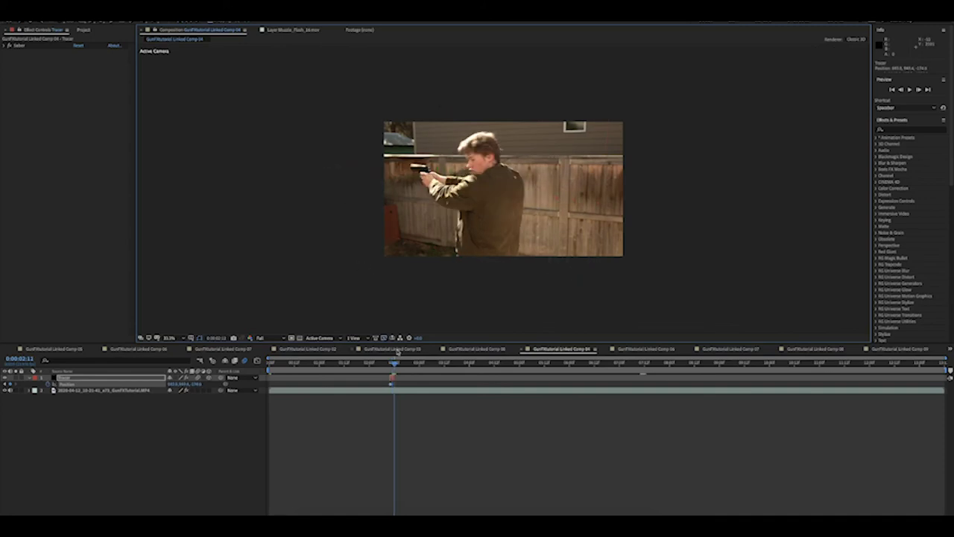
drag(394, 378, 396, 377)
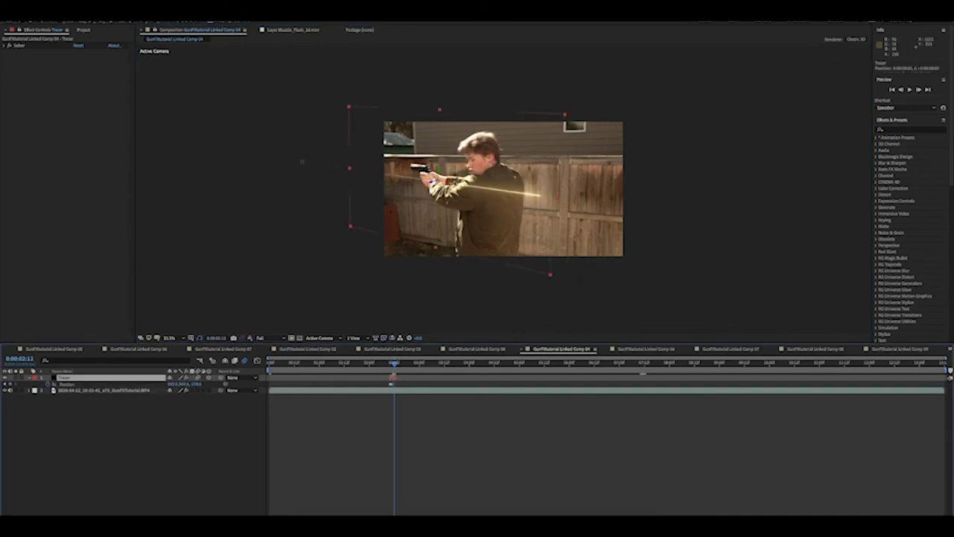
drag(447, 183, 478, 189)
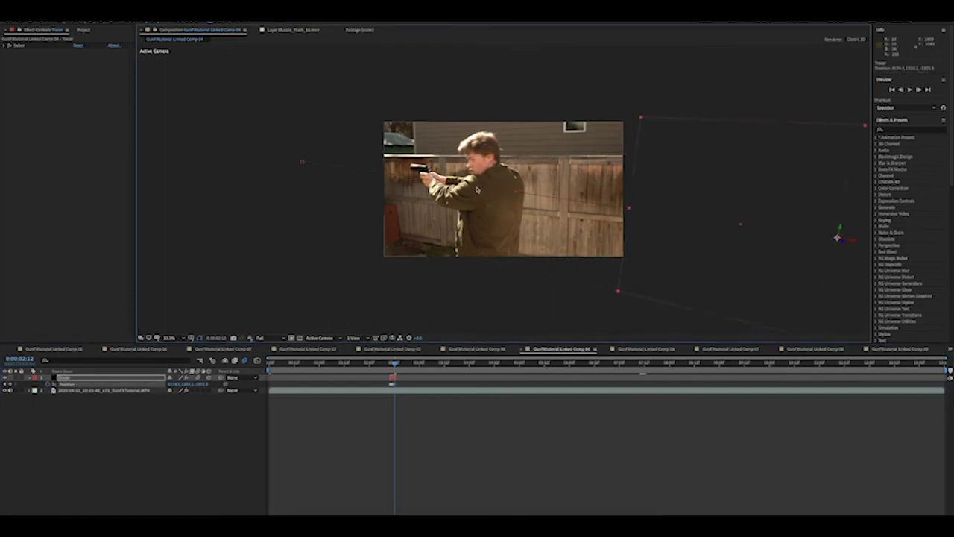
click(480, 271)
key(Page_Up)
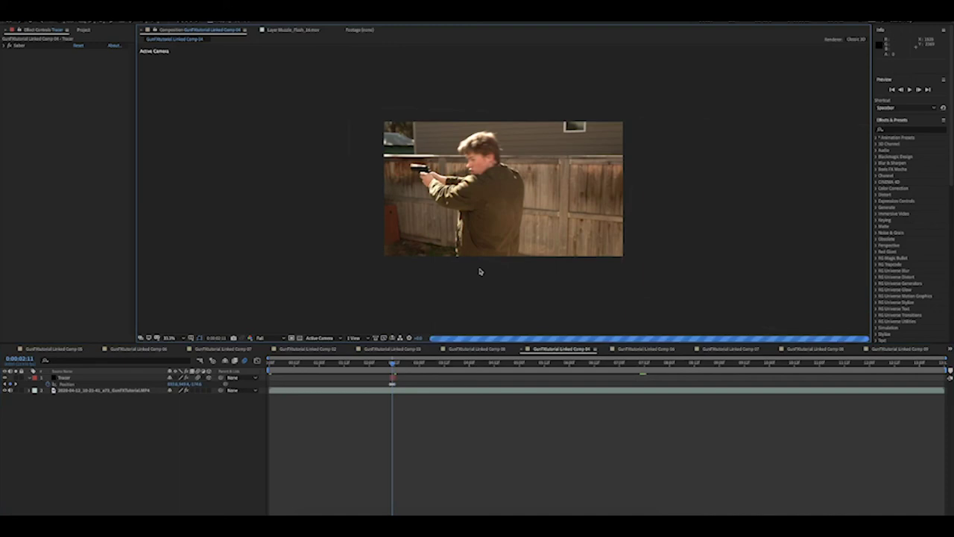
Check the tracer frame by frame and shift the Tracer layer earlier so the beam crosses the shooter at 0:00:02:09.
key(Page_Up)
key(Page_Down)
key(Page_Down)
key(Page_Down)
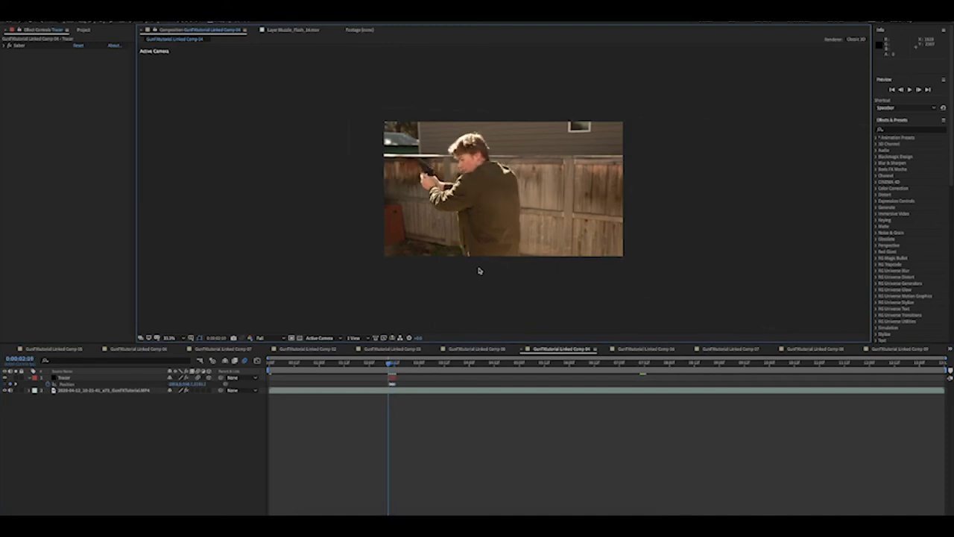
key(Page_Up)
key(Page_Up)
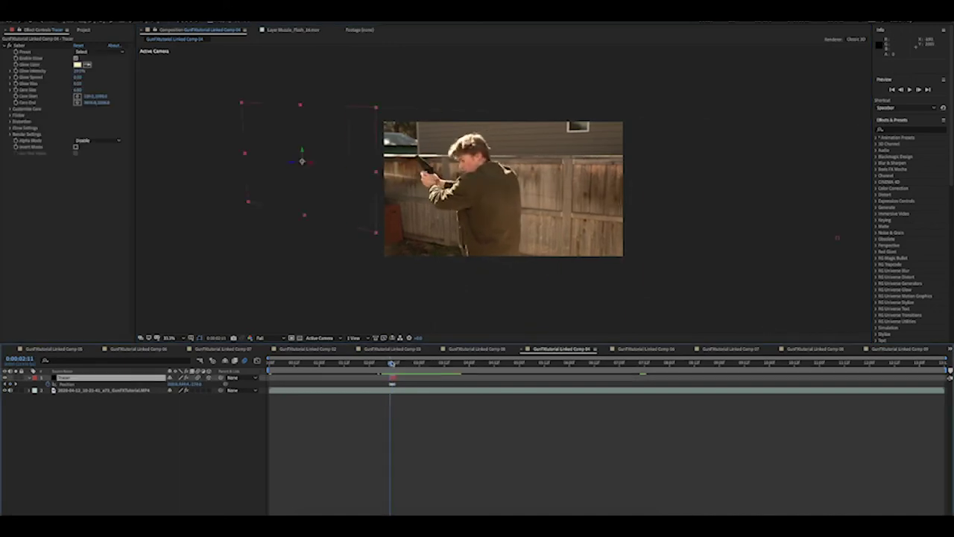
drag(390, 363, 392, 363)
click(392, 379)
drag(390, 378, 395, 363)
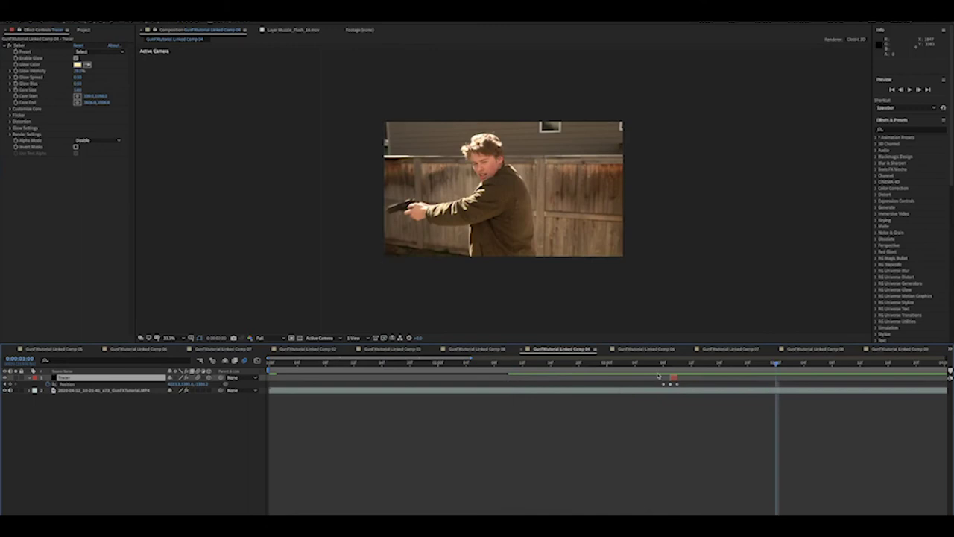
At 0:00:02:09, lower the Tracer layer's Opacity to make the beam fainter.
click(669, 364)
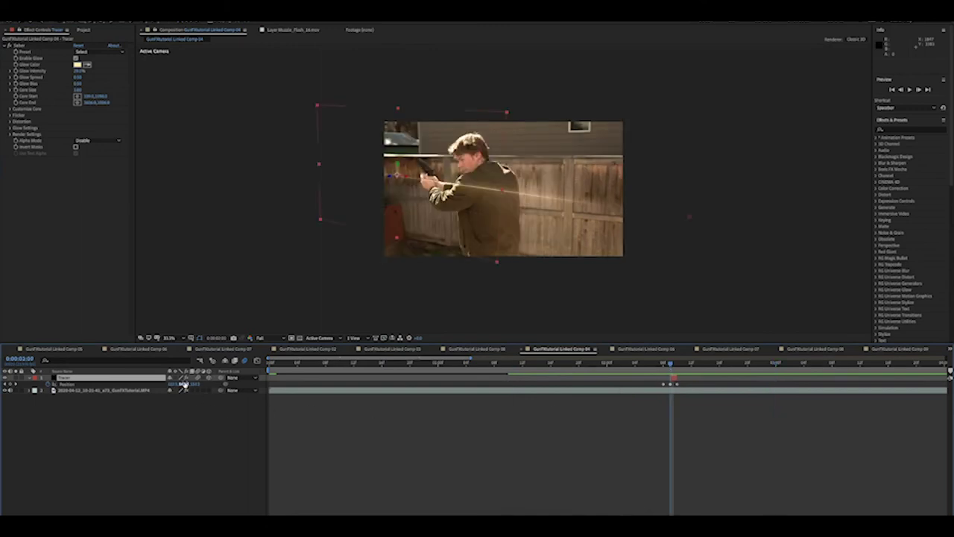
key(t)
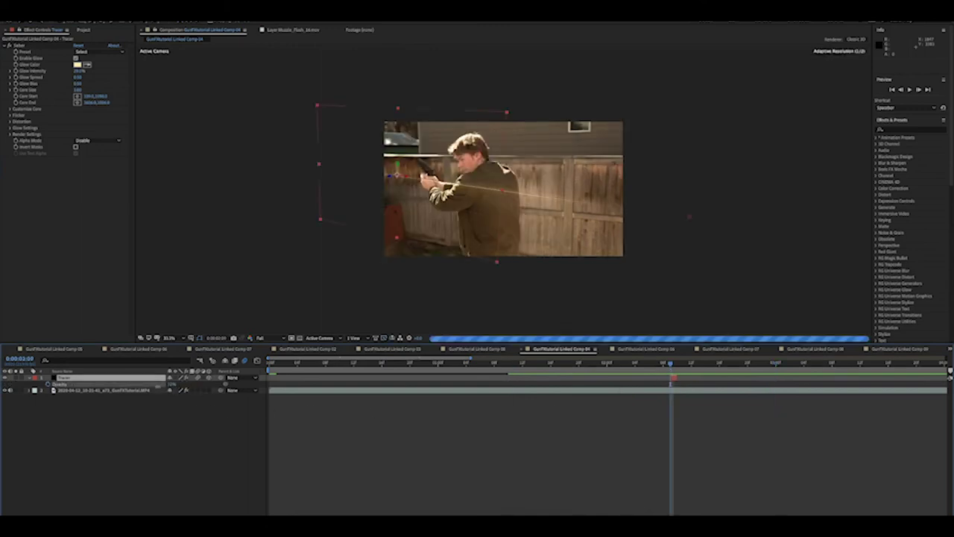
click(163, 425)
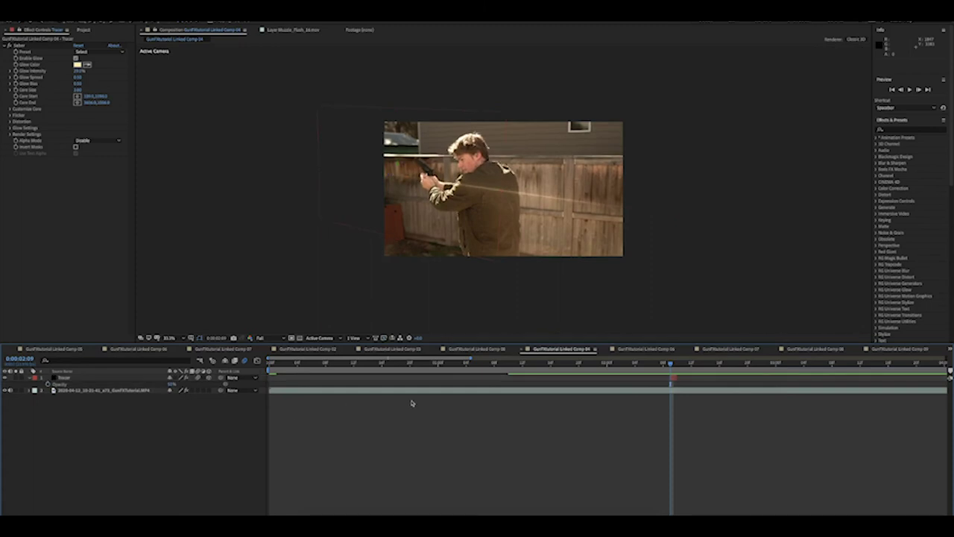
Import the 17. Wall_Hits folder and place a Wall_Hit_Side clip in the composition starting at 0:00:04:19.
drag(589, 365, 586, 365)
key(space)
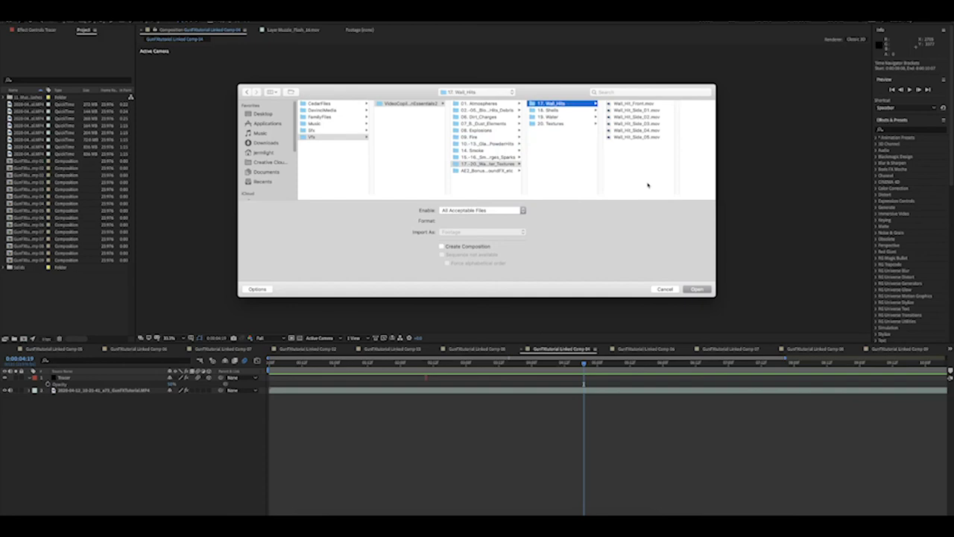
click(697, 289)
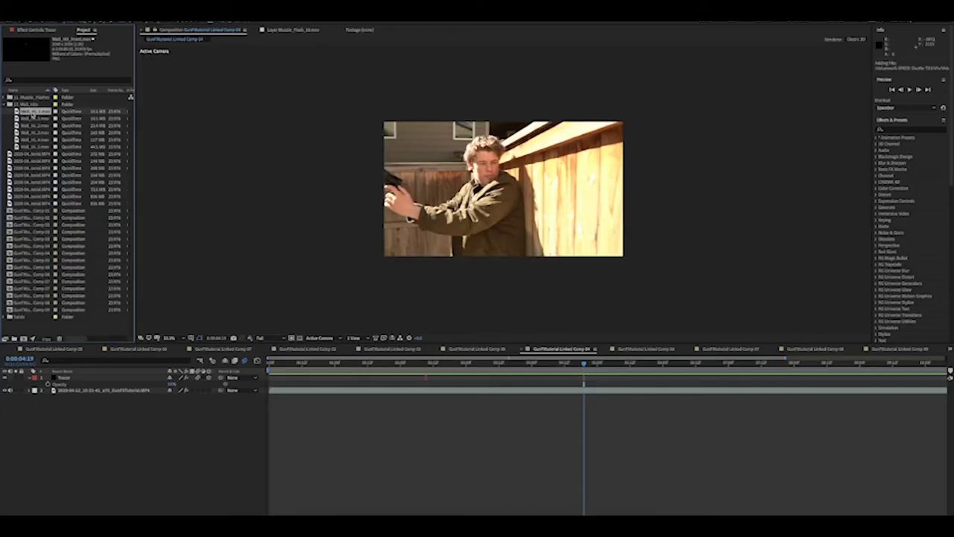
click(32, 119)
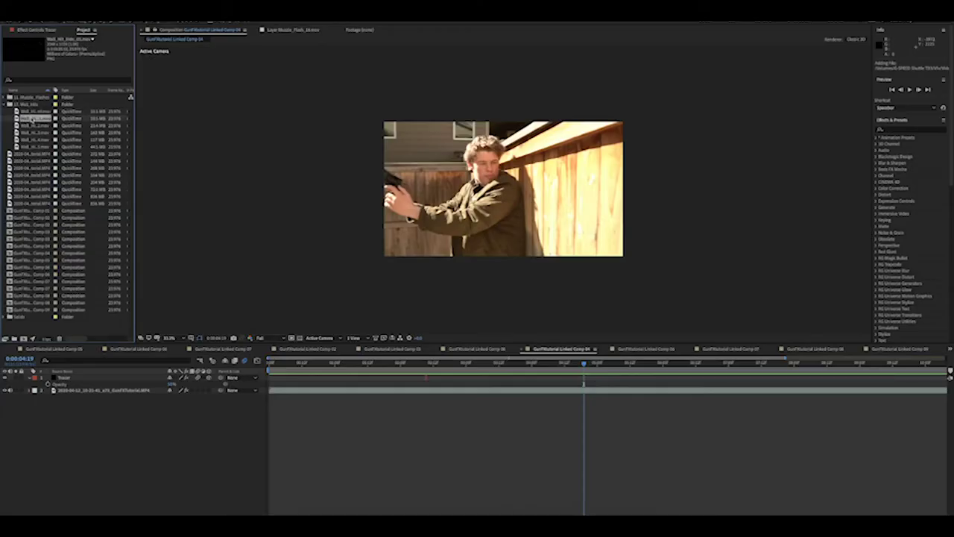
mouse_move(32, 125)
mouse_down()
mouse_move(97, 165)
mouse_move(276, 320)
mouse_move(535, 423)
mouse_move(586, 389)
mouse_up()
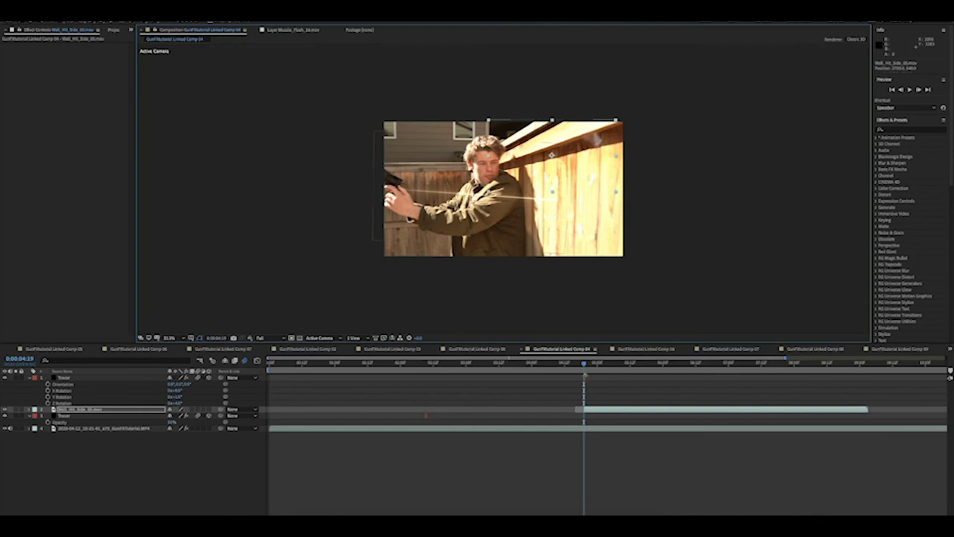
Move the uppermost Tracer layer's beam up so its end meets the wall hit near the top of the fence.
click(585, 376)
drag(528, 210, 570, 148)
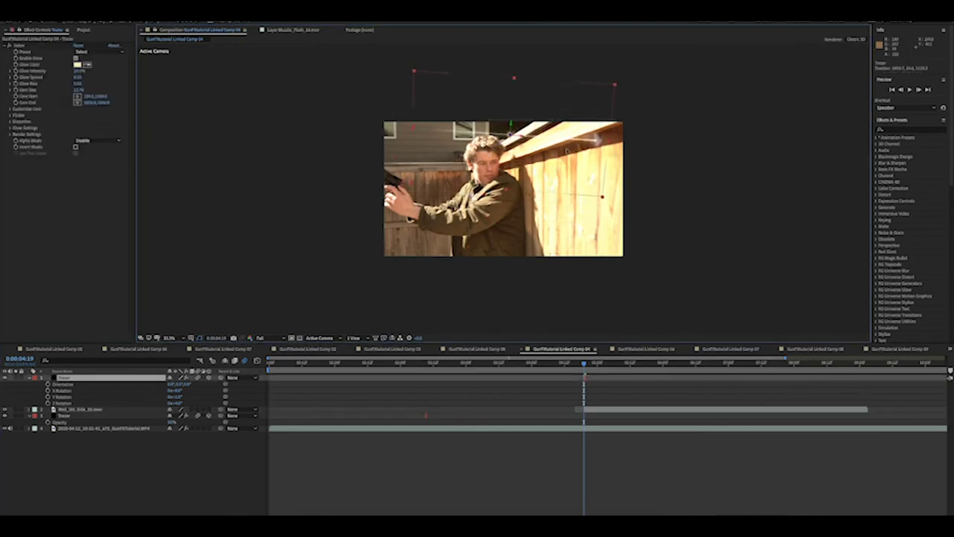
Time-stretch the wall-hit layer to a duration of 0:00:02:04.
right_click(596, 409)
mouse_move(611, 370)
click(706, 386)
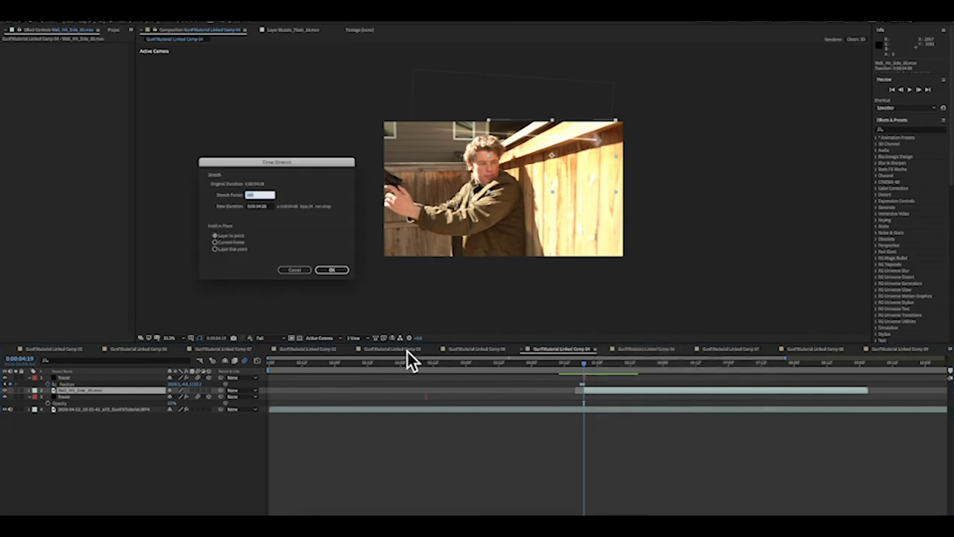
click(331, 270)
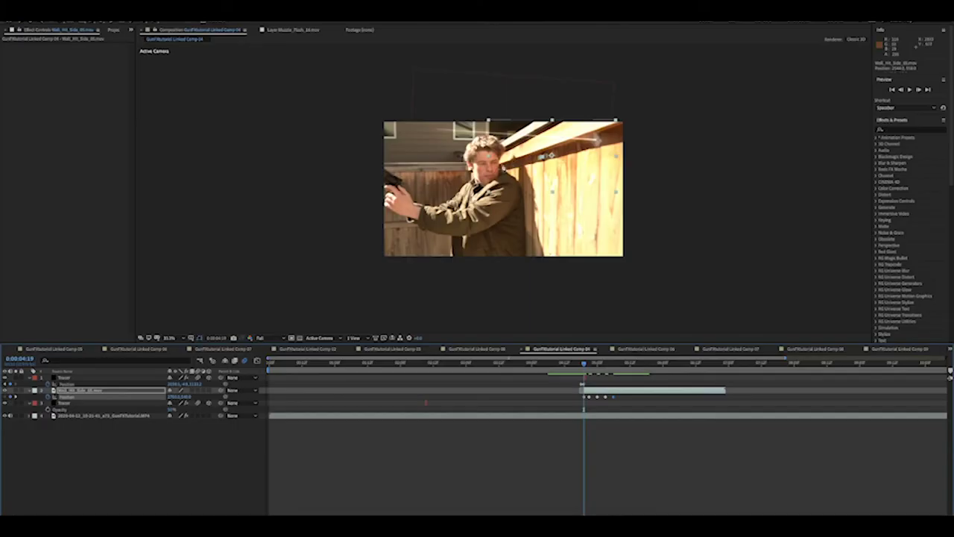
Draw a mask on the wall-hit layer along the fence's top edge.
click(500, 165)
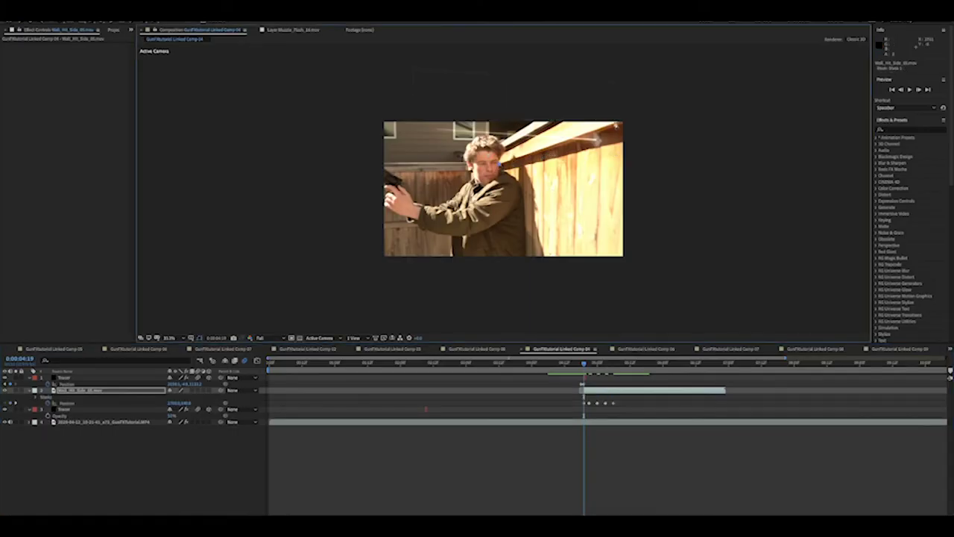
click(622, 121)
Clear the wall-hit layer's Position keyframes, restart keyframing at 0:00:04:19, and reposition the layer on the following frames to match the fence.
click(591, 392)
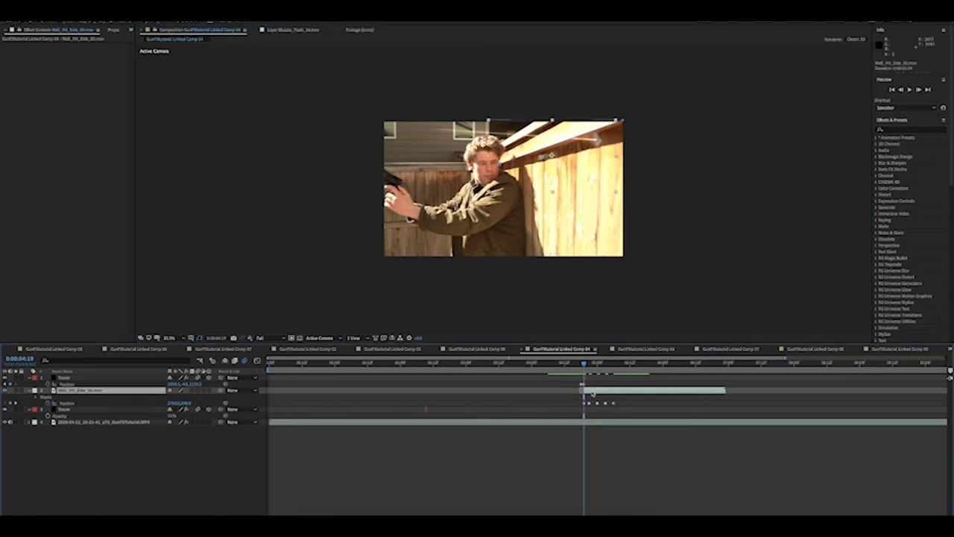
key(u)
key(p)
click(48, 395)
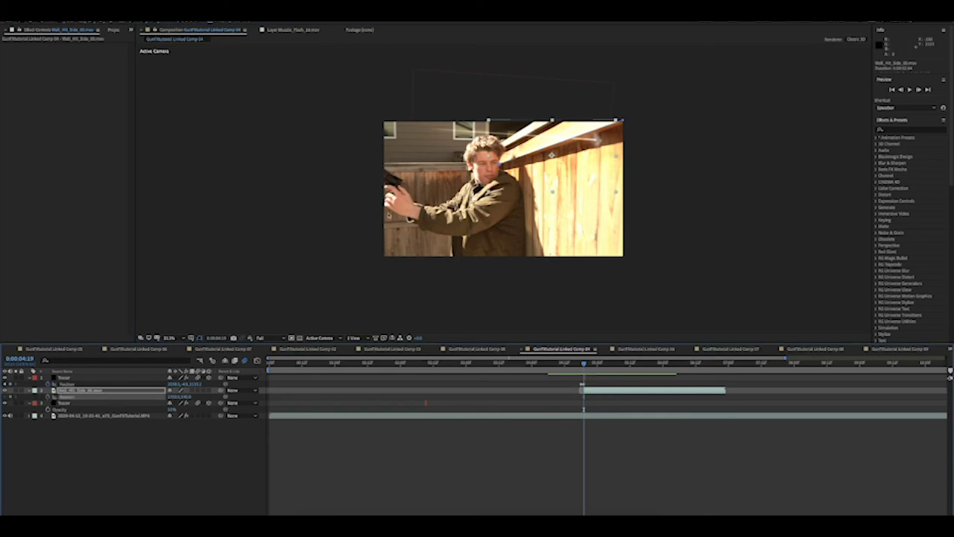
key(Page_Down)
drag(570, 182, 568, 181)
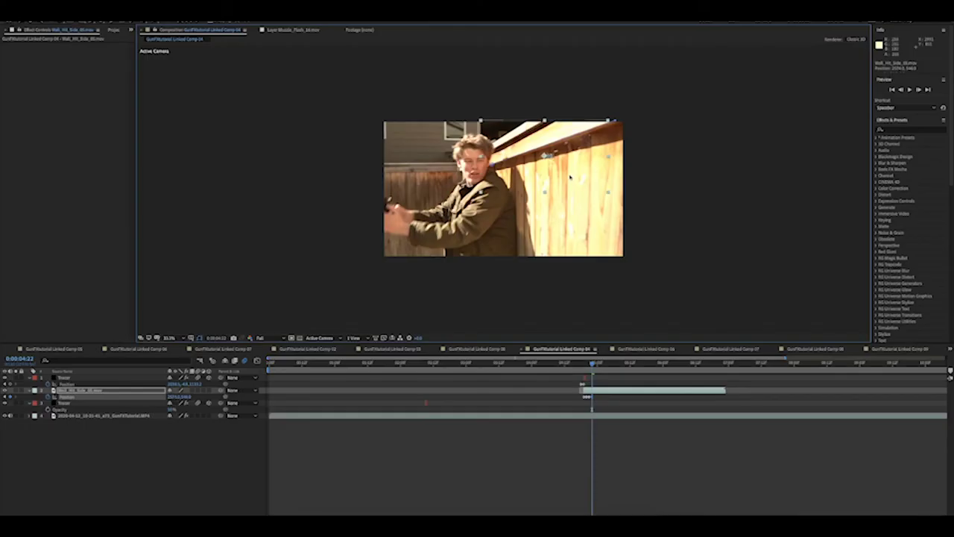
At 0:00:04:23, nudge the wall-hit layer left to keep the impact on the same fence spot.
key(Page_Down)
key(shift+Left)
key(Left)
key(Left)
key(Left)
key(Left)
key(Left)
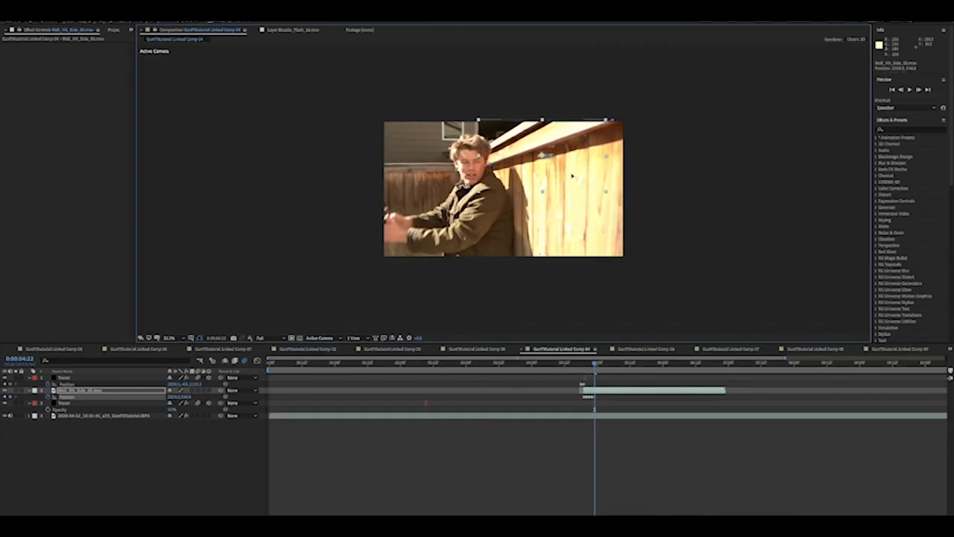
From 0:00:05:00 onward, keep repositioning the wall-hit layer frame by frame to follow the moving fence.
key(Page_Down)
drag(571, 176, 570, 176)
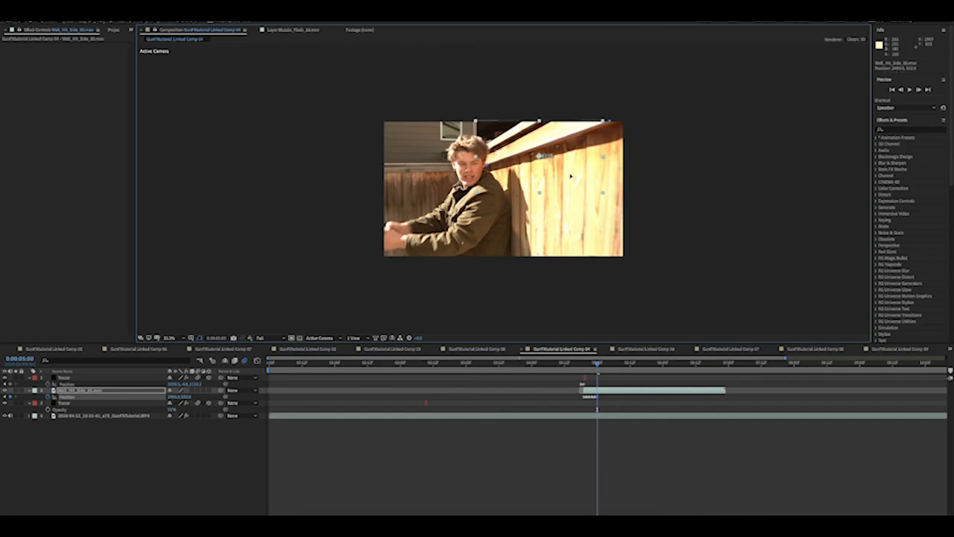
key(Page_Down)
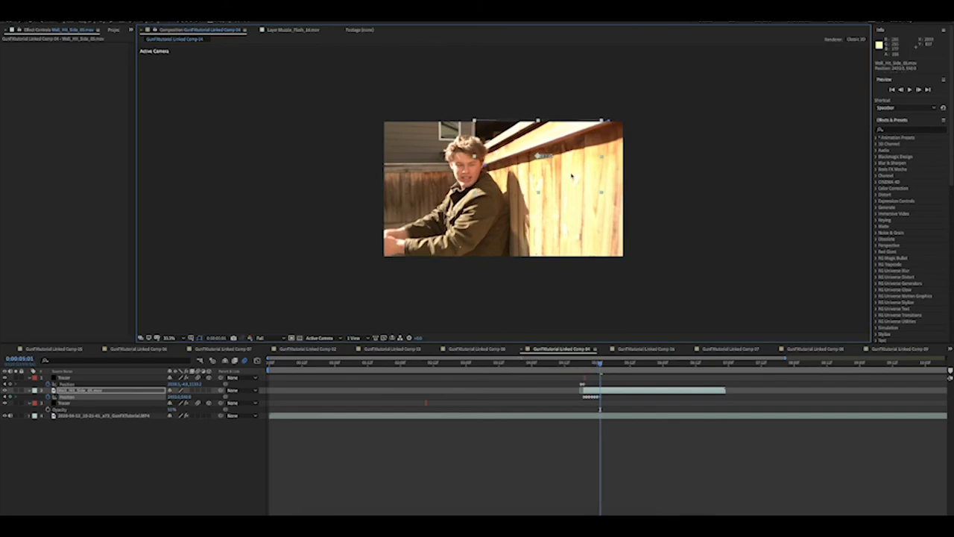
key(Page_Down)
key(Page_Down)
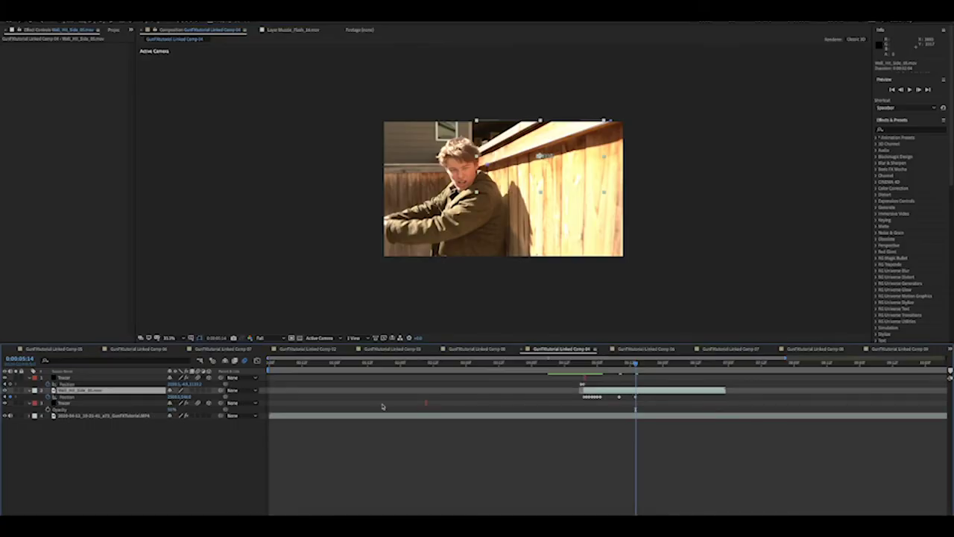
Delete the mask from the wall-hit layer.
key(m)
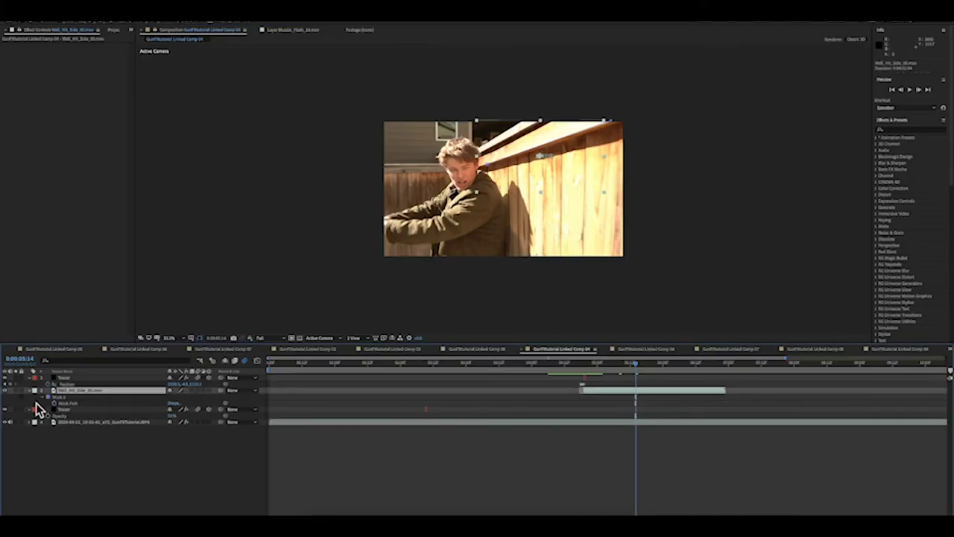
click(58, 398)
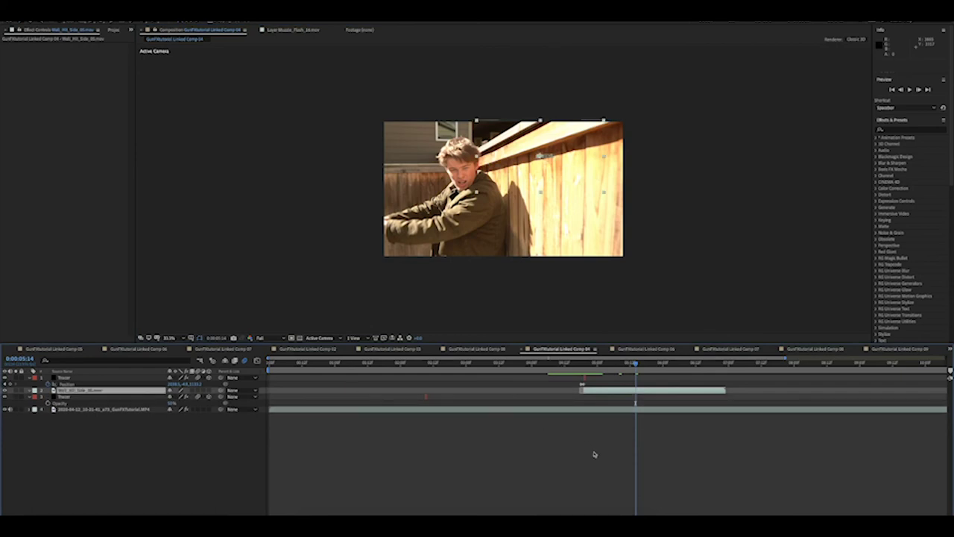
Go to the wall-hit layer's start at 0:00:04:19 and apply the Lumetri Color effect to it.
key(i)
click(168, 22)
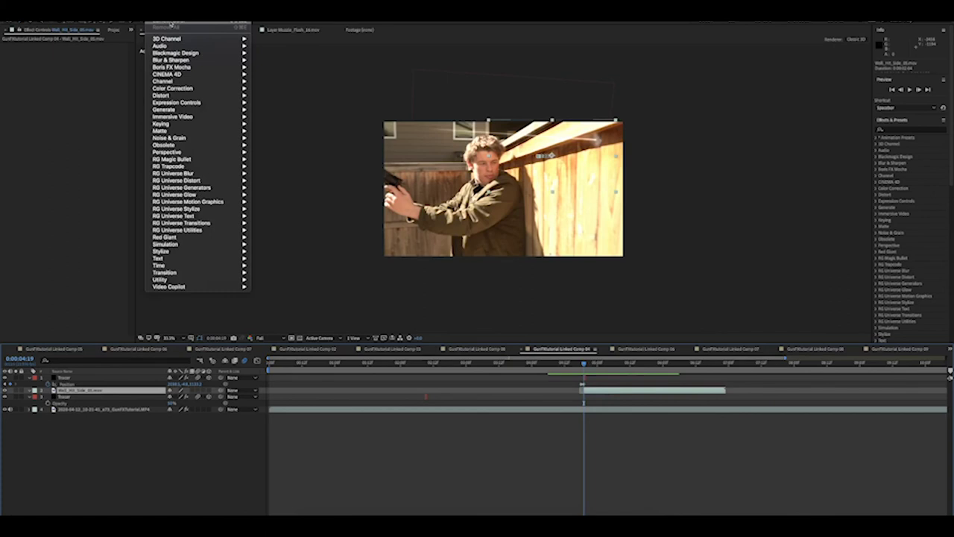
mouse_move(196, 91)
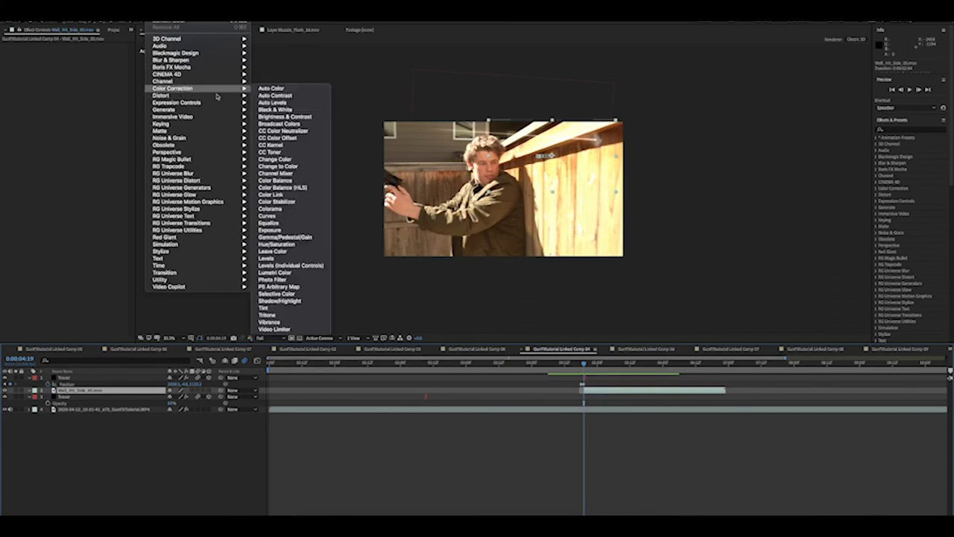
click(274, 272)
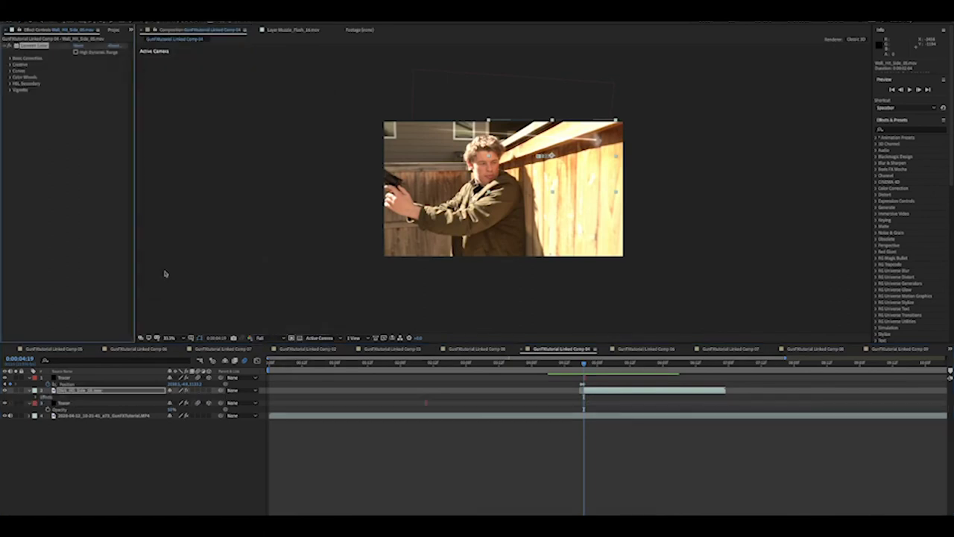
In Lumetri Color's Basic Correction, set the wall hit's Temperature to 61 and Exposure to -0.7.
click(10, 58)
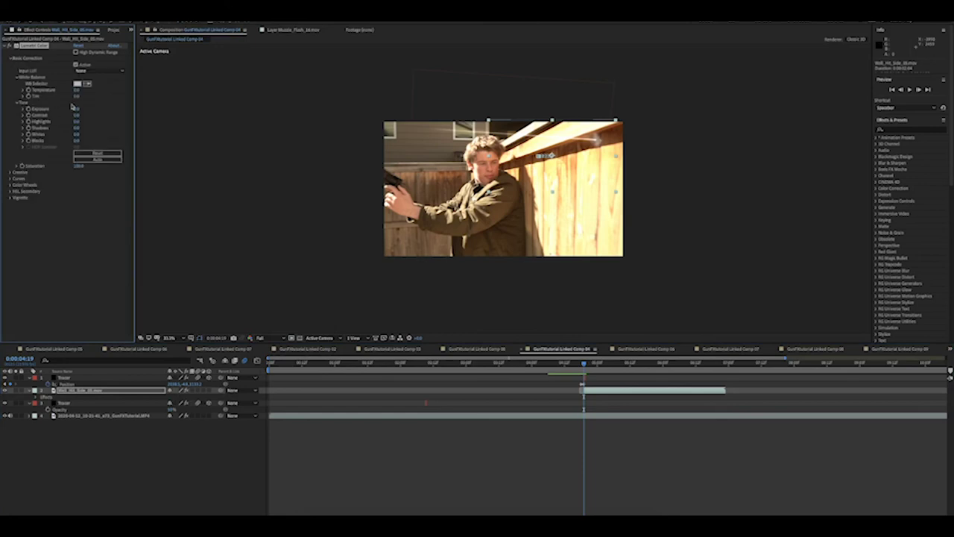
drag(80, 90, 111, 89)
drag(77, 108, 76, 109)
mouse_move(587, 369)
mouse_down()
mouse_move(579, 366)
mouse_move(601, 365)
mouse_move(585, 365)
mouse_up()
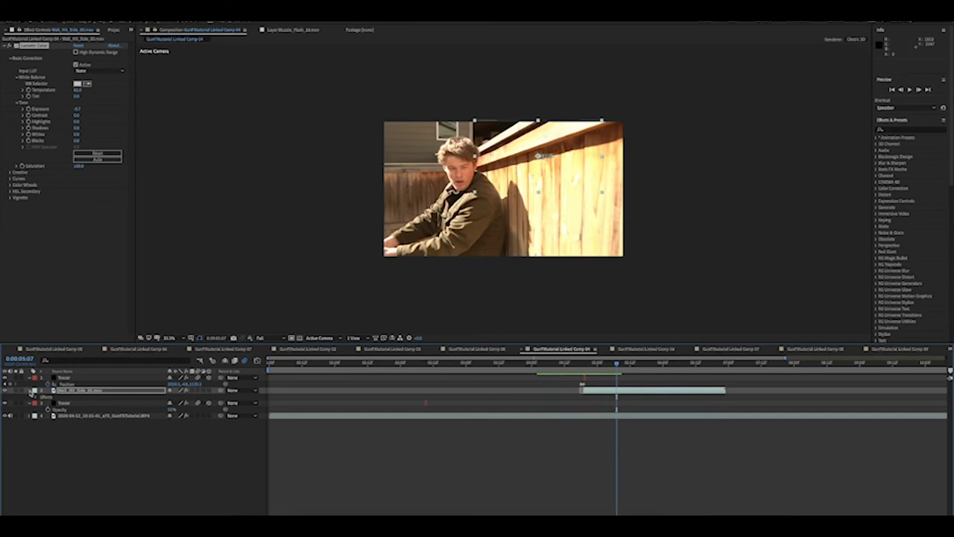
Collapse the expanded layer properties in the timeline, deselect the layers, and review the wall-hit shot.
click(29, 390)
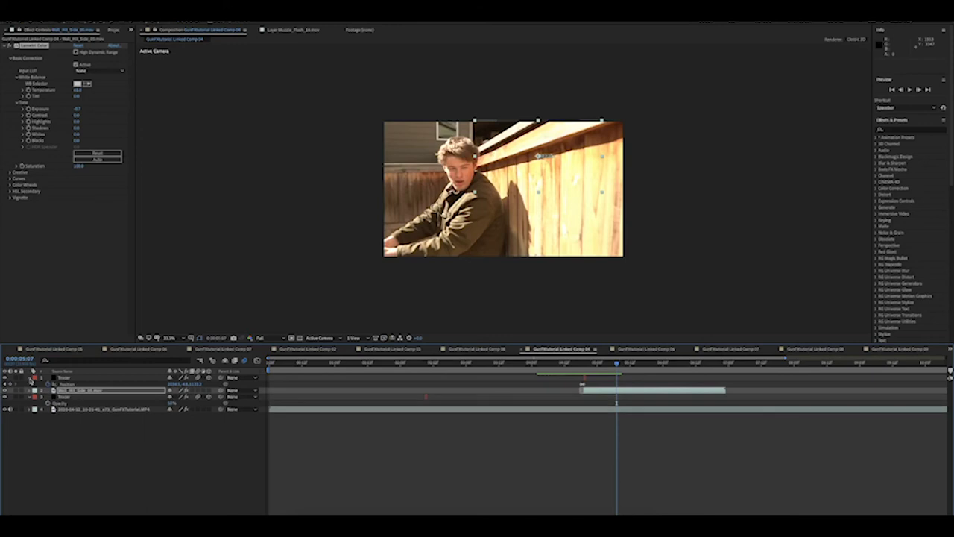
click(30, 378)
click(30, 390)
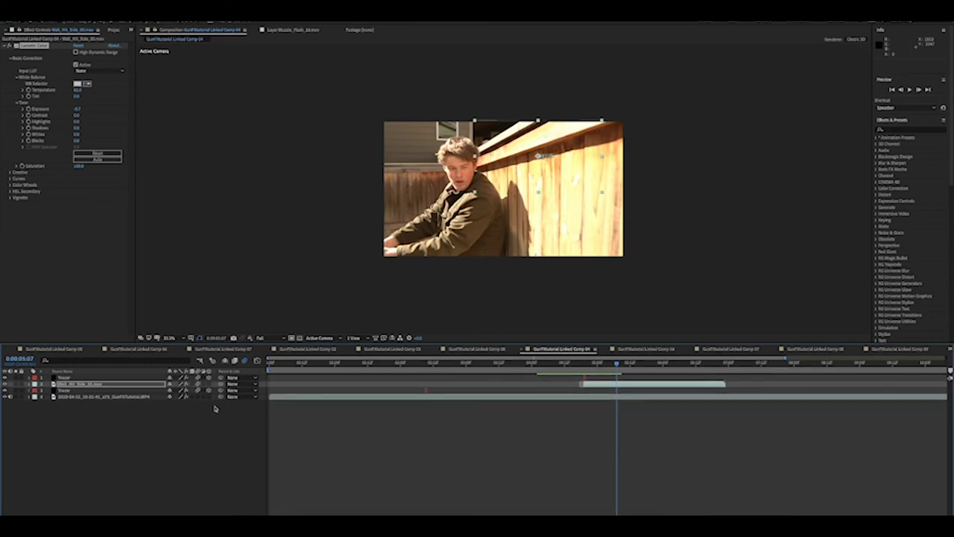
click(535, 452)
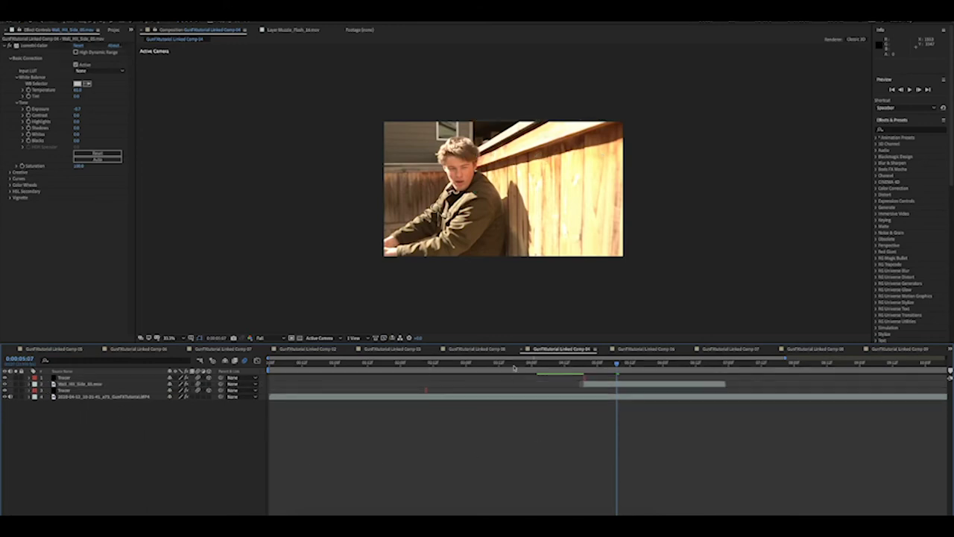
drag(534, 365, 550, 365)
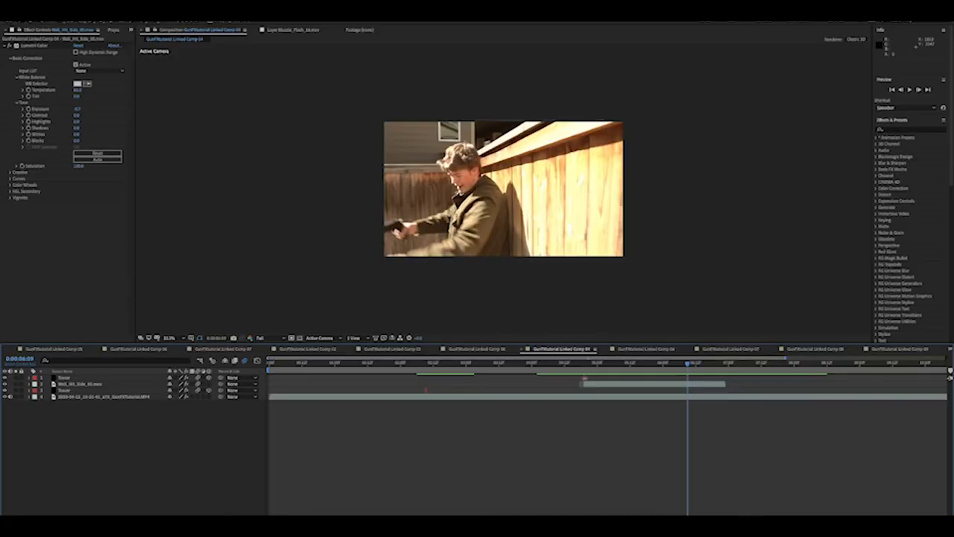
Duplicate the uppermost Tracer layer, start the copy at 0:00:06:08, and move its beam from off the left side toward the shooter by 0:00:06:09.
click(584, 378)
key(ctrl+d)
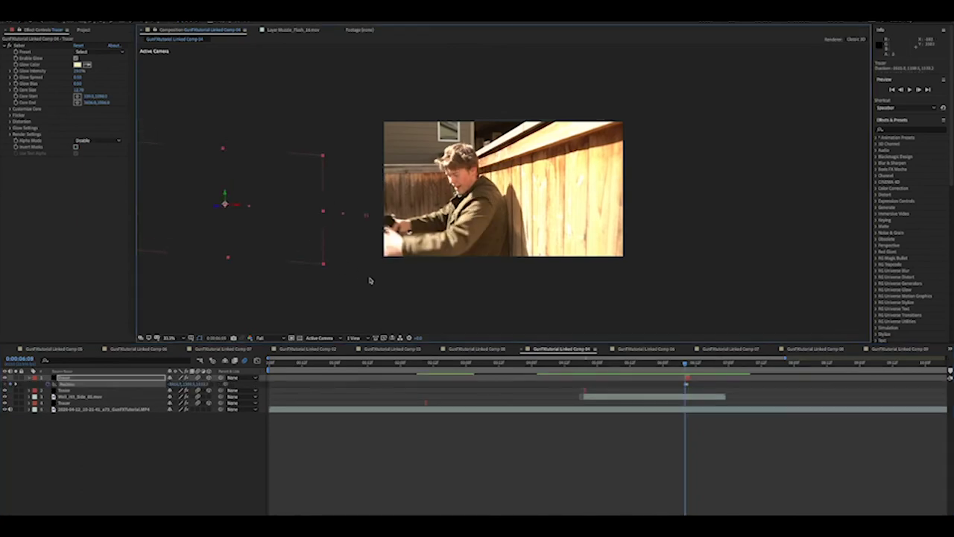
key(Page_Down)
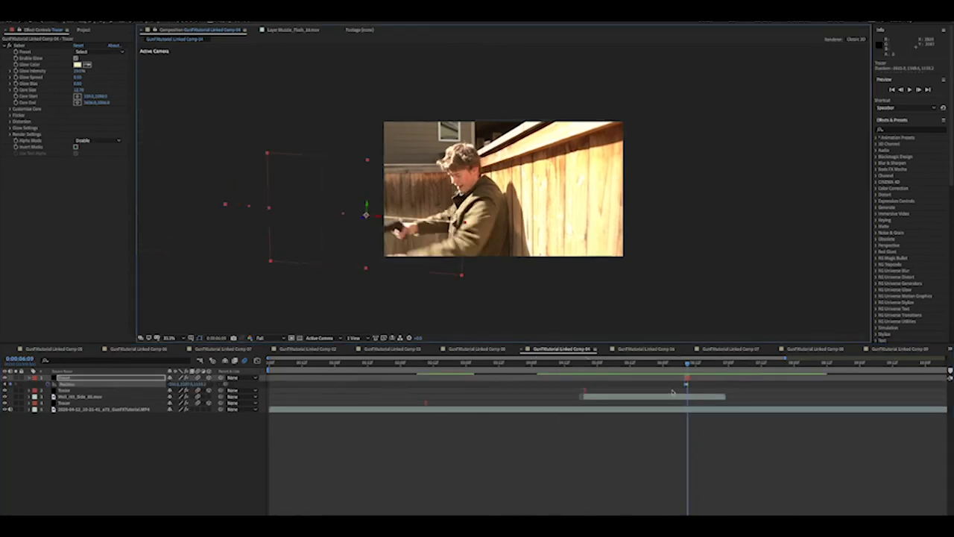
click(684, 462)
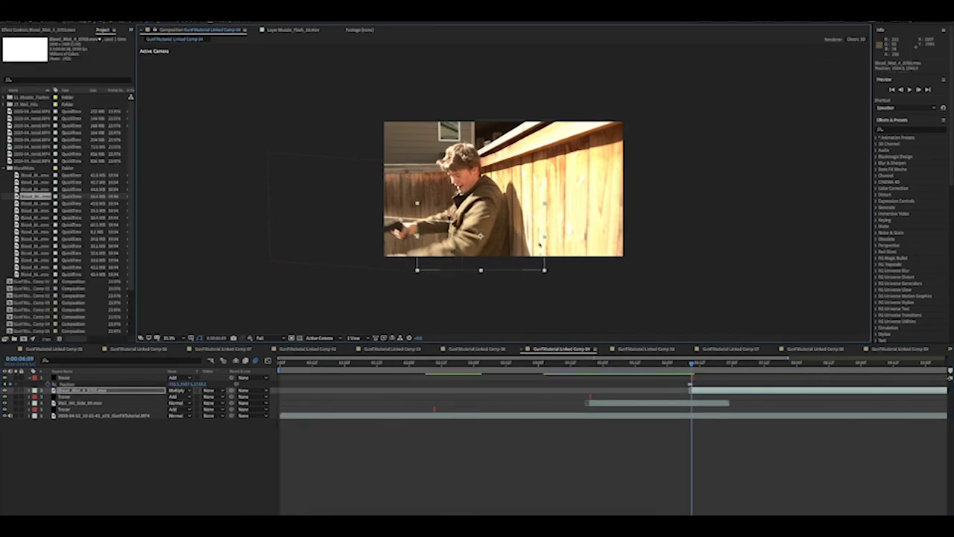
Position the blood mist over the shooter's torso and place its layer above the uppermost Tracer layer.
drag(545, 237, 419, 237)
mouse_move(473, 223)
mouse_down()
mouse_move(417, 223)
mouse_move(473, 239)
mouse_up()
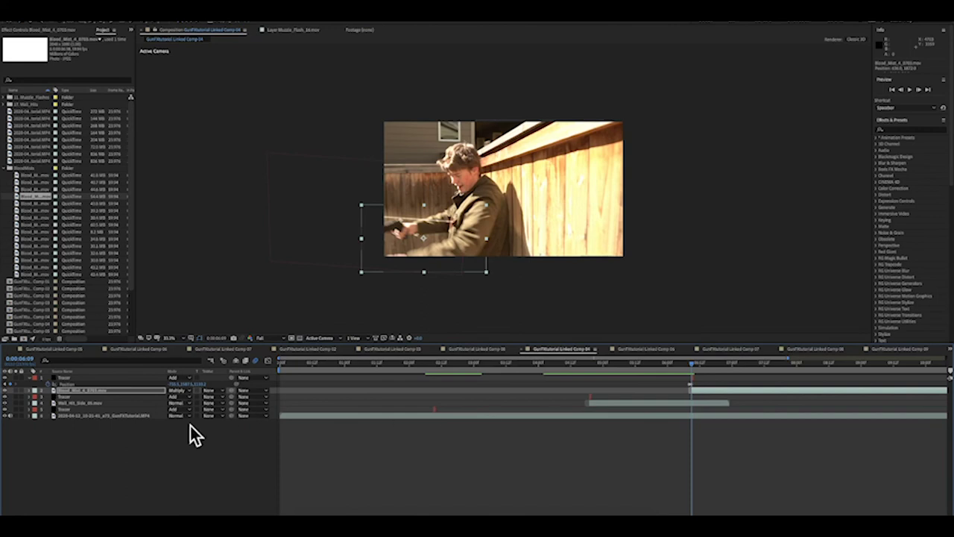
mouse_move(129, 395)
mouse_down()
mouse_move(127, 382)
mouse_move(141, 381)
mouse_up()
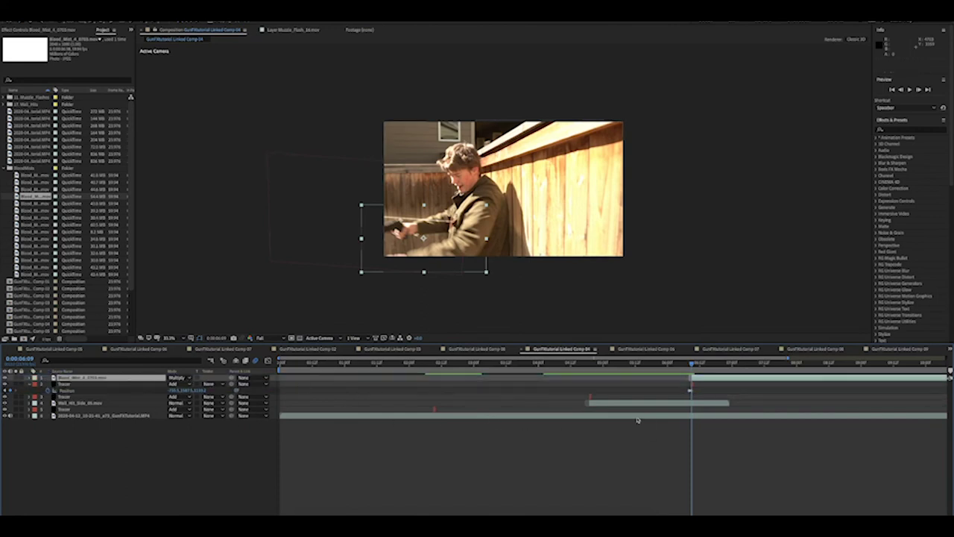
Keyframe the blood mist's Position from 0:00:06:09, moving it across the following frames to track the shooter's torso.
mouse_move(689, 365)
mouse_down()
mouse_move(704, 365)
mouse_move(691, 366)
mouse_up()
key(p)
click(48, 384)
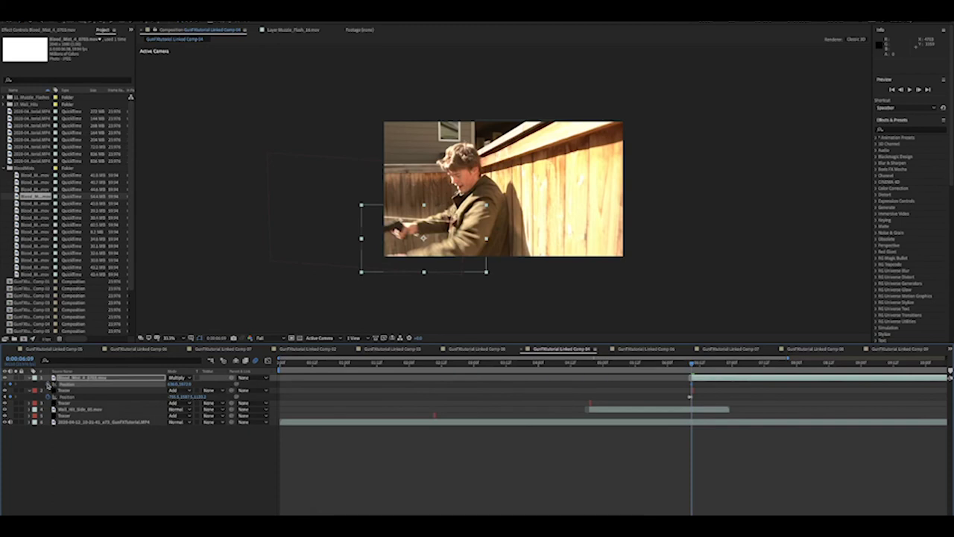
key(Page_Down)
key(Page_Down)
drag(451, 239, 462, 237)
key(Page_Down)
key(Page_Down)
key(Page_Down)
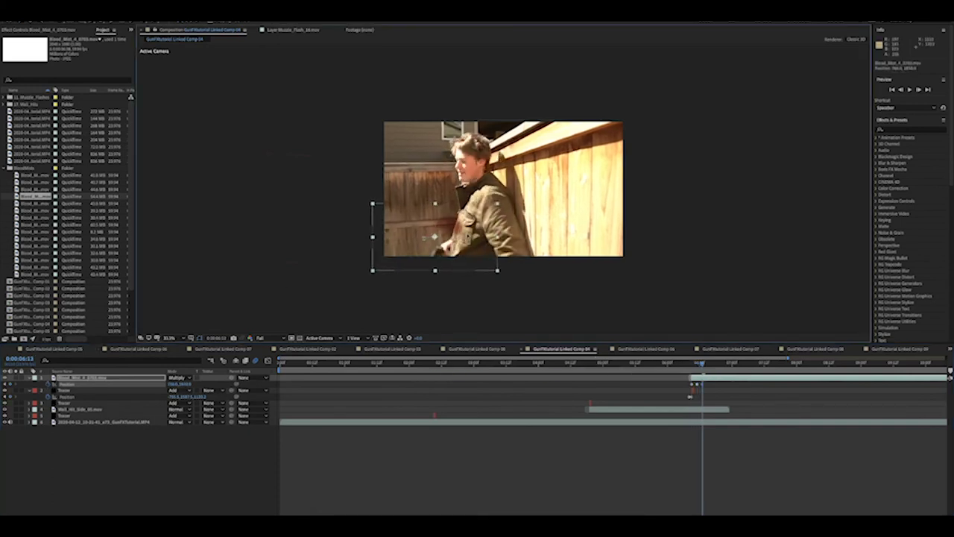
Fade out the blood mist by keyframing its Opacity from 100% at 0:00:06:18 to 0% at 0:00:07:09.
click(699, 365)
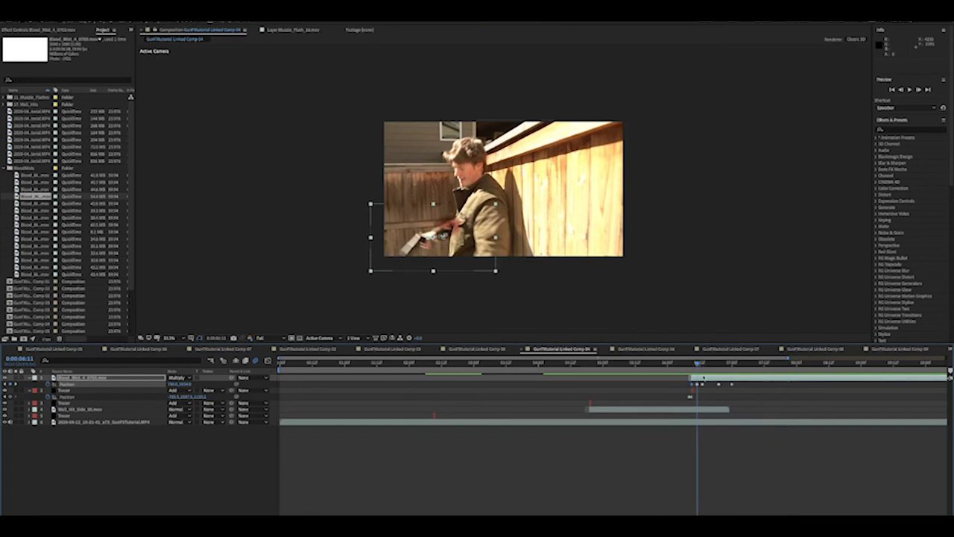
click(702, 378)
drag(699, 368, 717, 365)
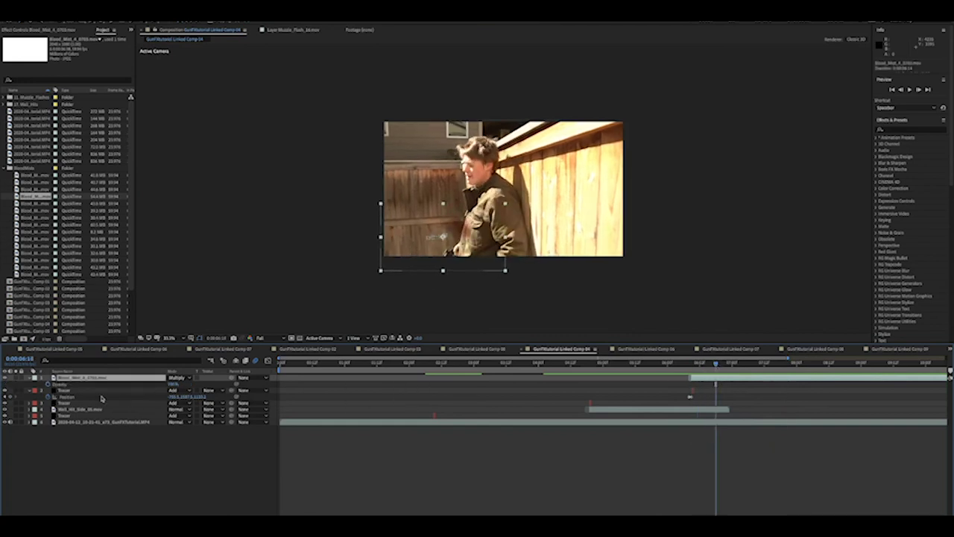
click(47, 385)
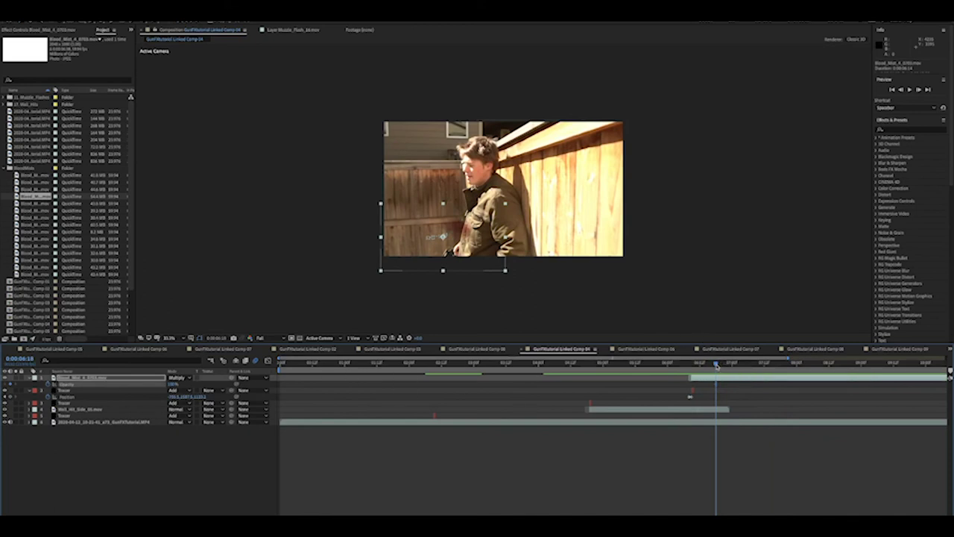
drag(720, 364, 759, 364)
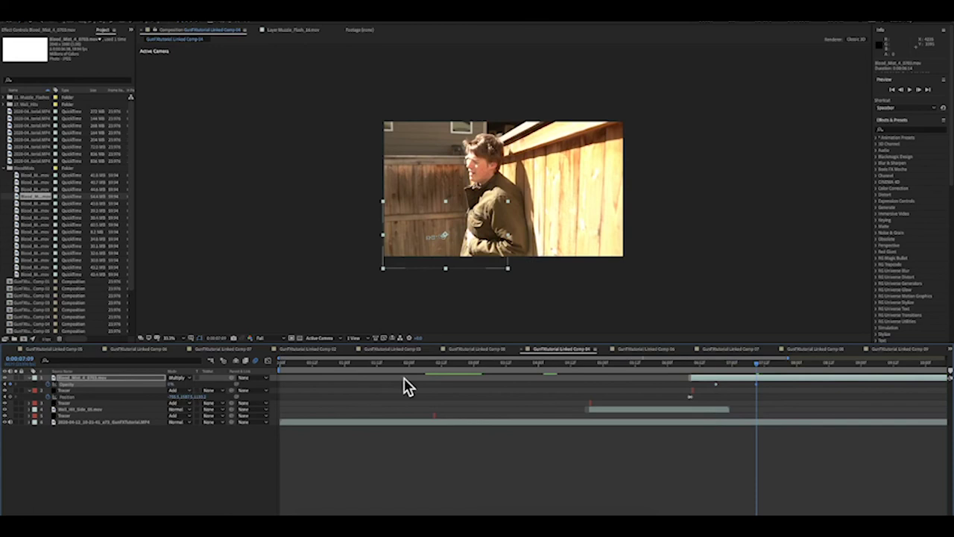
Select the blood mist layer at 0:00:06:09, show the timeline's layer switches, and review the mist up to 0:00:06:19.
click(618, 454)
click(692, 363)
click(701, 378)
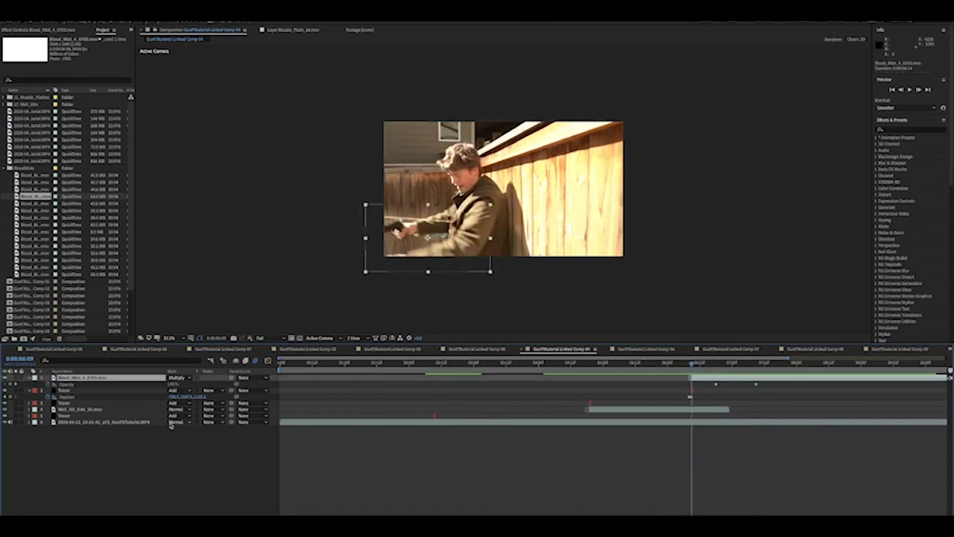
key(F4)
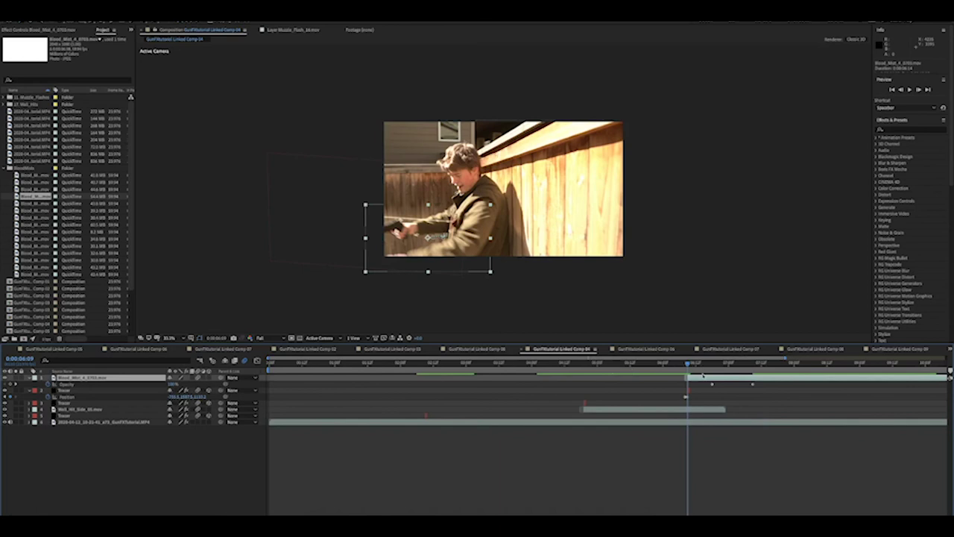
drag(689, 365, 714, 365)
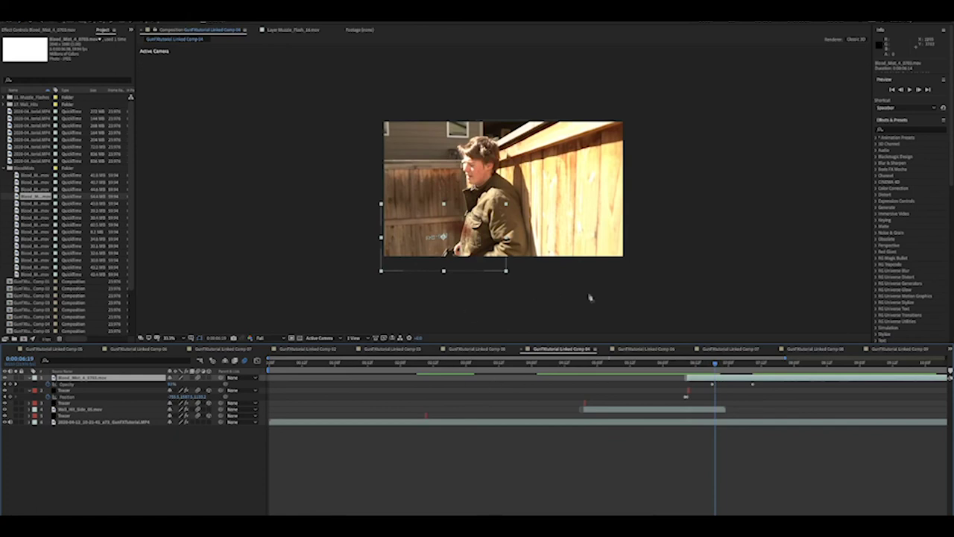
Draw a Pen mask on the blood mist around the shooter's hand and forearm at 0:00:06:20.
key(Page_Down)
key(g)
click(471, 246)
click(455, 237)
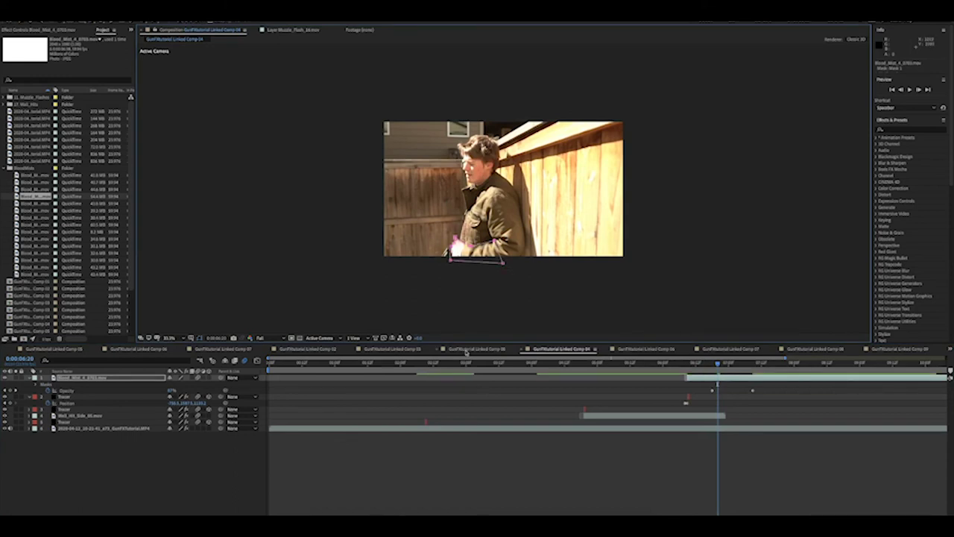
Keyframe the blood mist's Mask Path at 0:00:06:20 and reshape it around the hand at 0:00:06:21.
key(m)
click(55, 391)
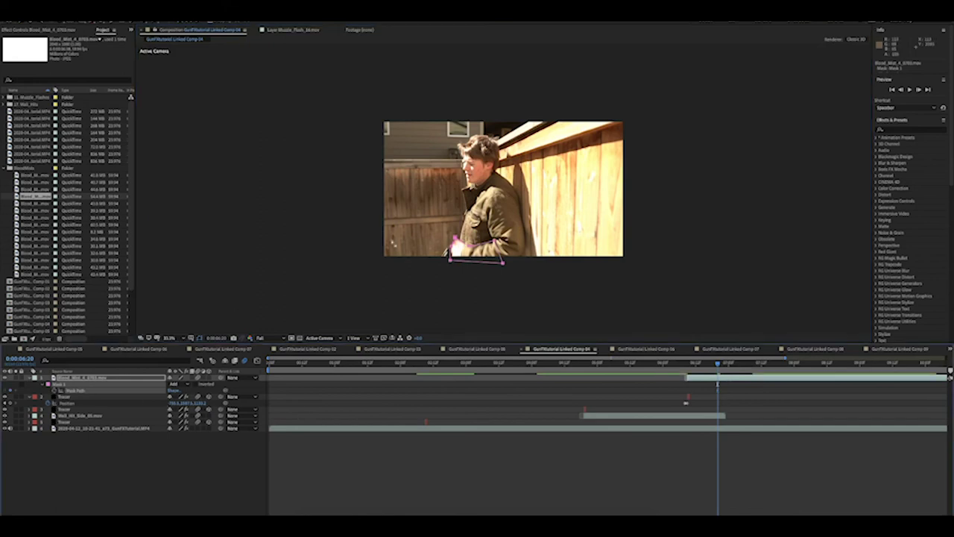
key(Page_Down)
click(532, 402)
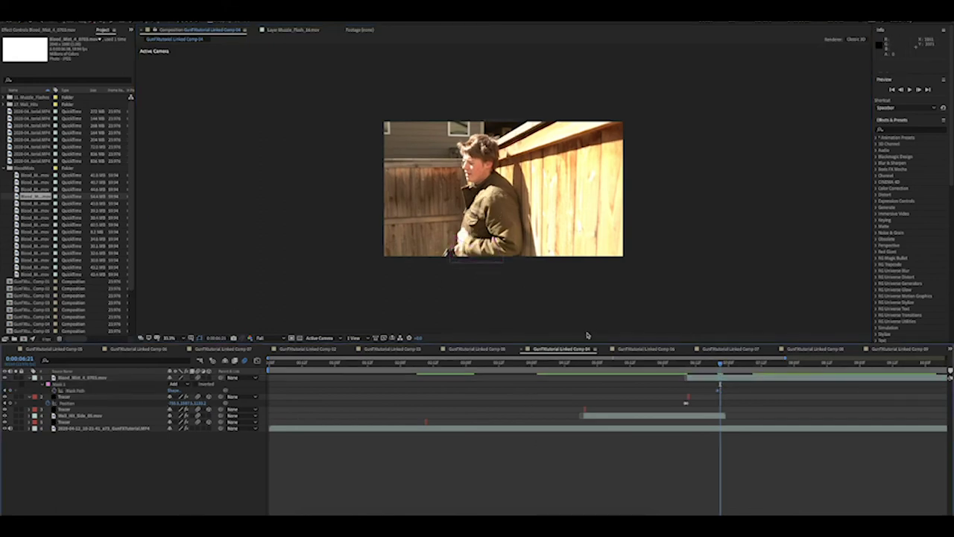
click(708, 380)
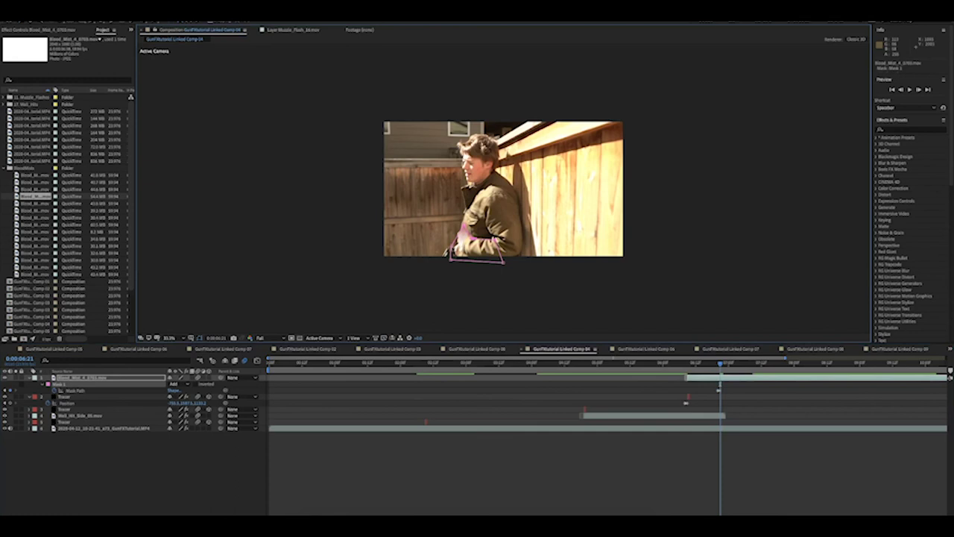
drag(451, 260, 456, 251)
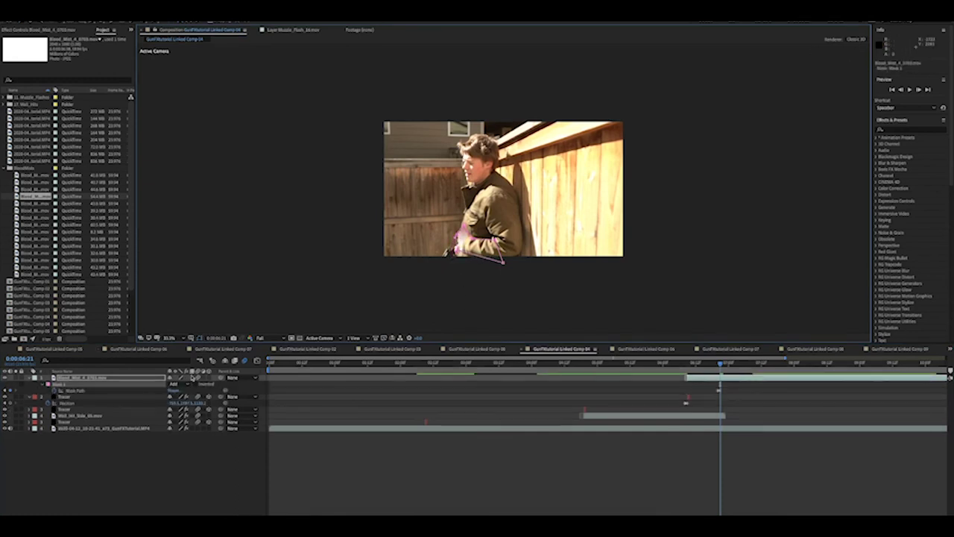
Set the blood mist's mask mode to Subtract and select its Mask Path property.
click(180, 387)
click(183, 402)
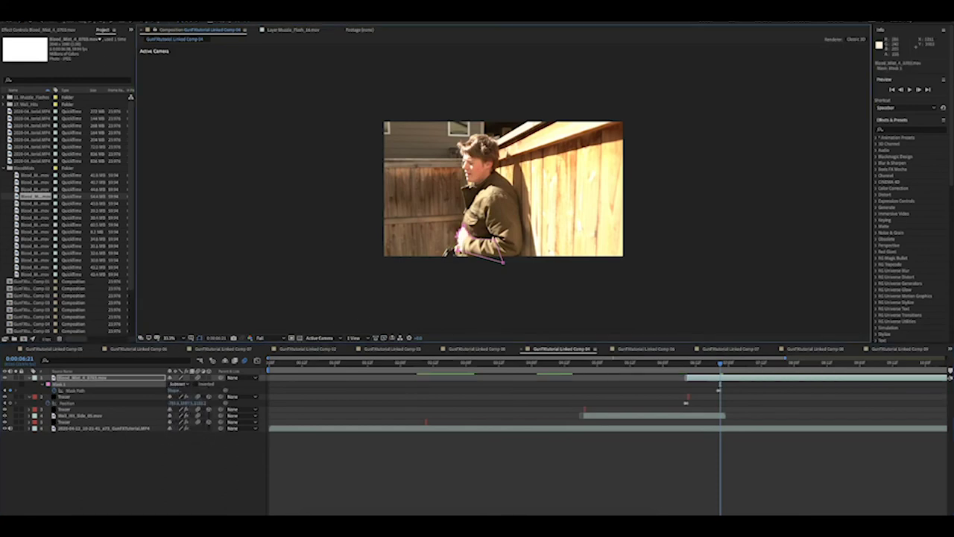
click(75, 390)
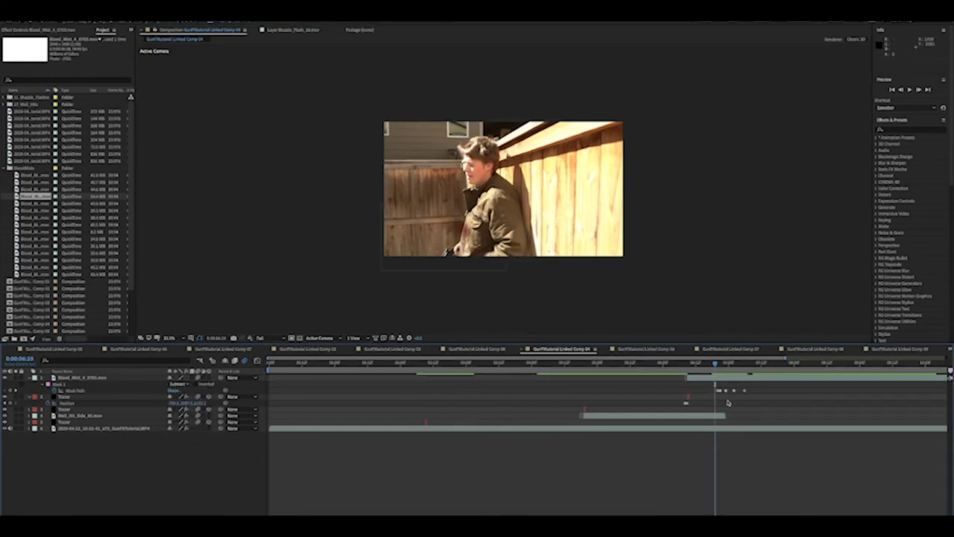
Check the hand mask frame by frame up to 0:00:06:23 and open its Mask Feather value for editing.
key(Page_Down)
key(Page_Down)
key(Page_Down)
key(Page_Down)
key(f)
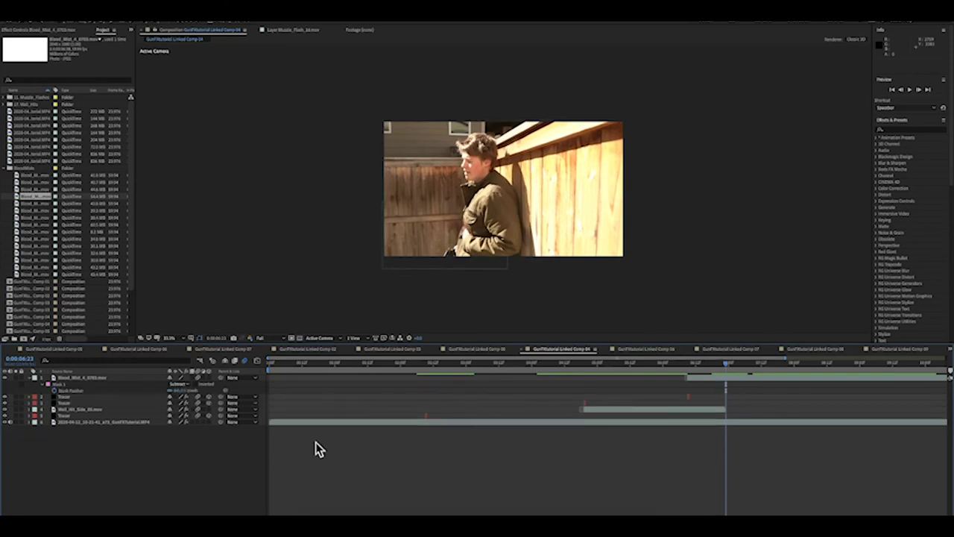
click(176, 390)
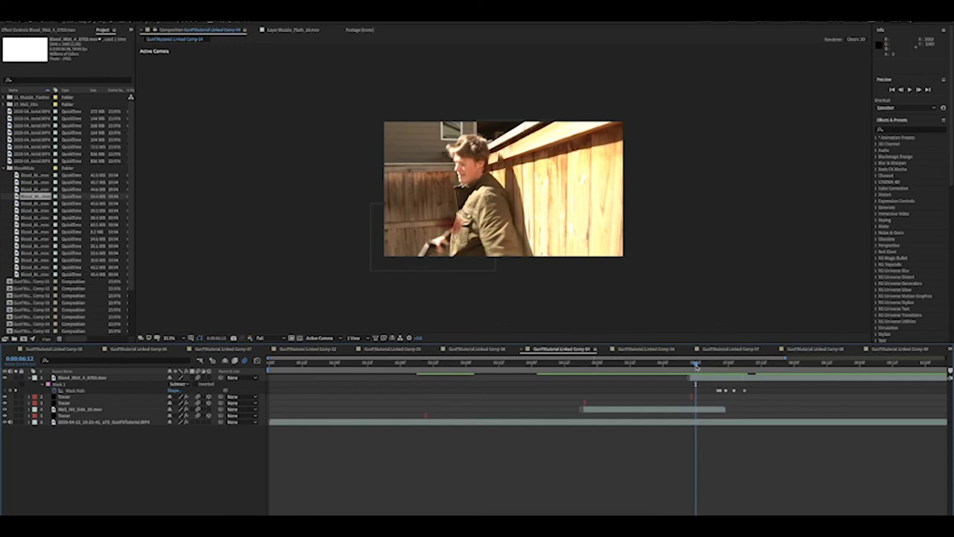
Duplicate the blood mist layer at 0:00:06:12 and apply Freeze Frame to the copy.
drag(696, 365, 695, 366)
click(696, 378)
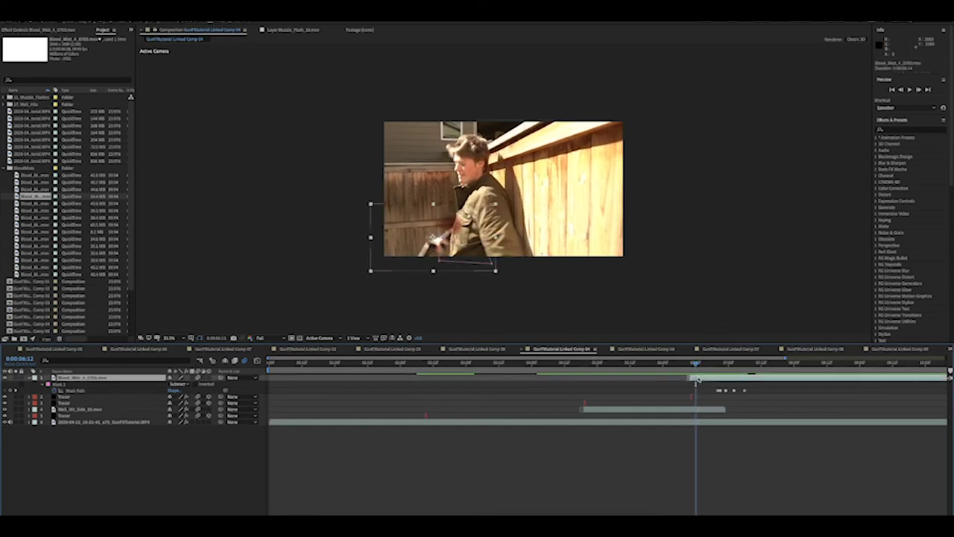
key(ctrl+d)
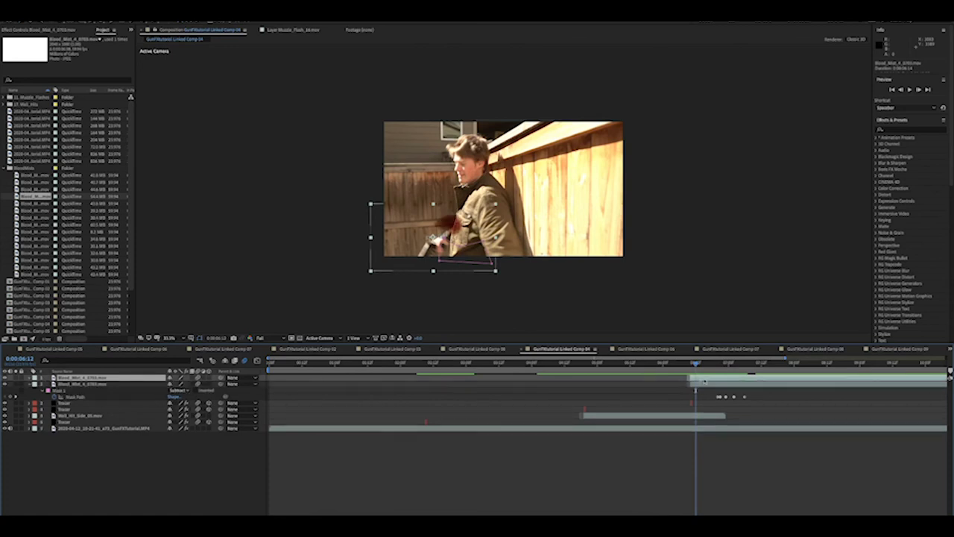
right_click(707, 380)
mouse_move(721, 370)
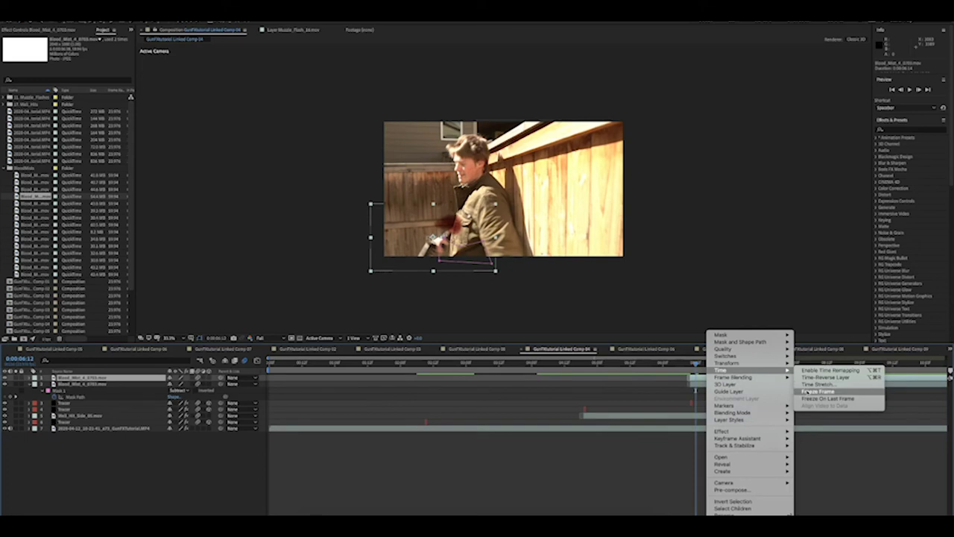
click(817, 391)
Shift the frozen blood copy slightly down over the jacket and delete its inherited hand mask.
drag(469, 240, 476, 249)
key(r)
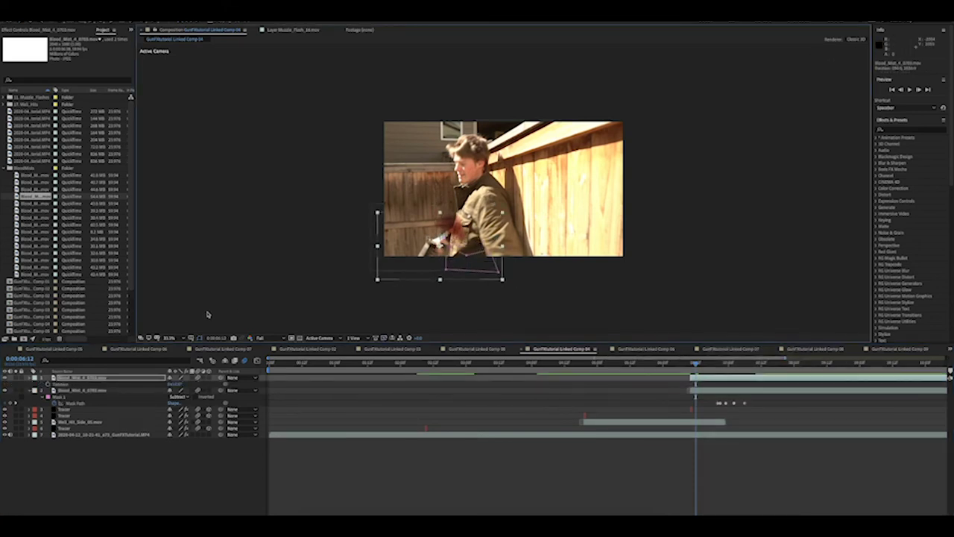
key(ctrl+v)
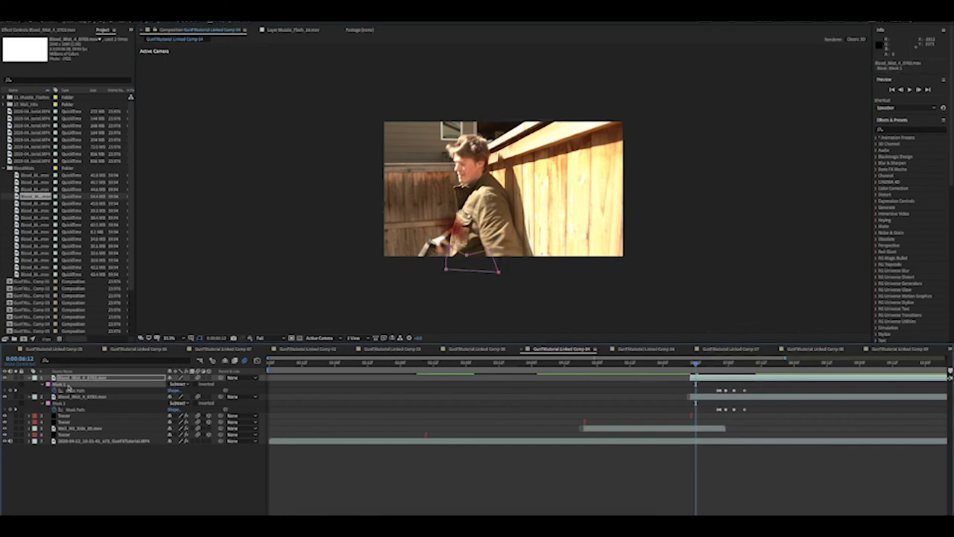
key(Delete)
Remove the frozen copy's Position keyframes and rotate it about a quarter turn so the blood lies against the jacket.
key(p)
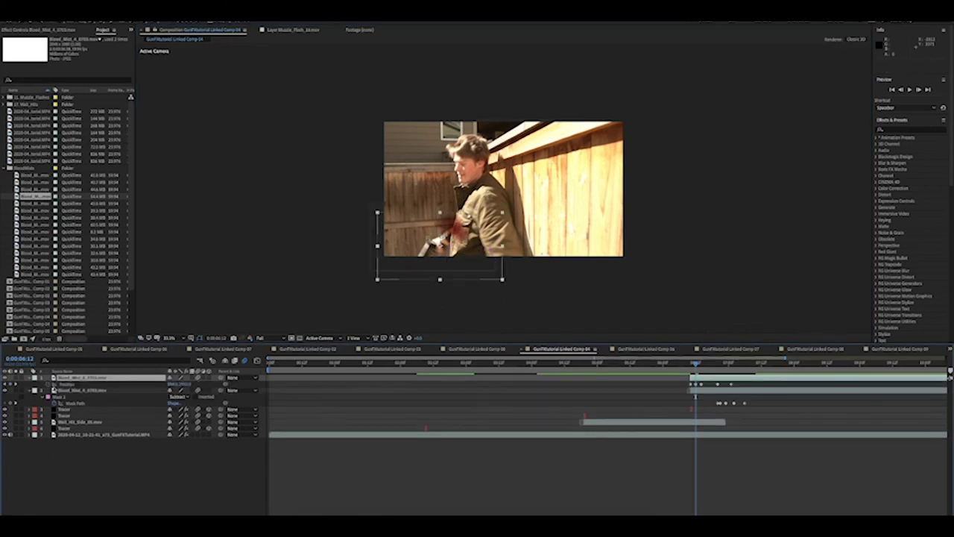
click(48, 384)
key(w)
drag(485, 230, 458, 224)
Mask the frozen blood copy down to a small wound spot on the jacket and show its Mask Feather.
key(v)
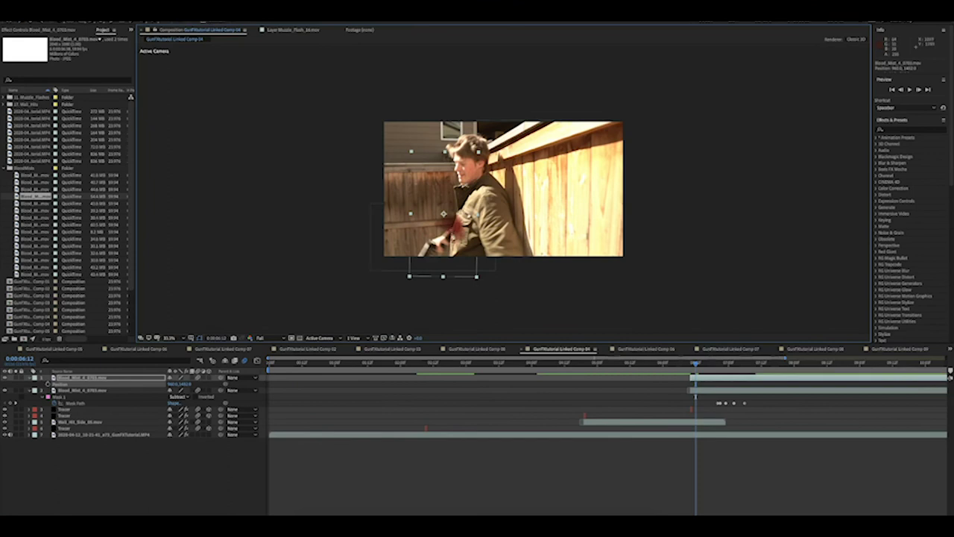
click(452, 233)
drag(455, 228, 454, 221)
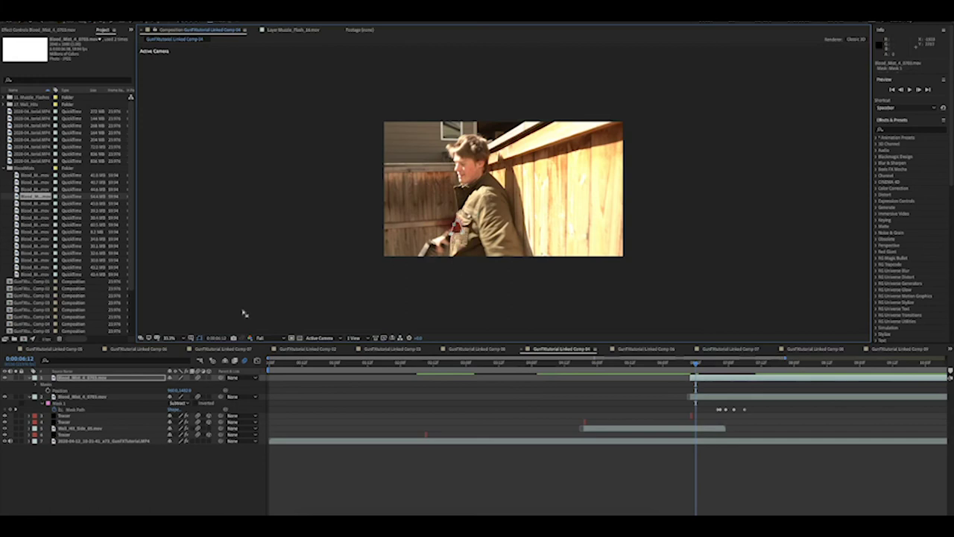
key(f)
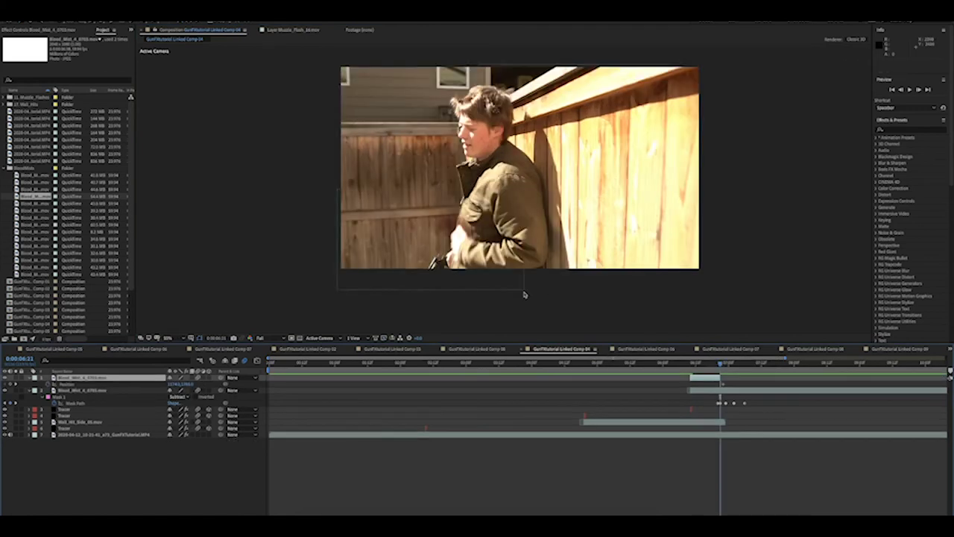
Align the masked wound with the jacket at 0:00:06:20 to add a Position keyframe, undoing the stray mask point.
key(Page_Up)
scroll(456, 231, up, 5)
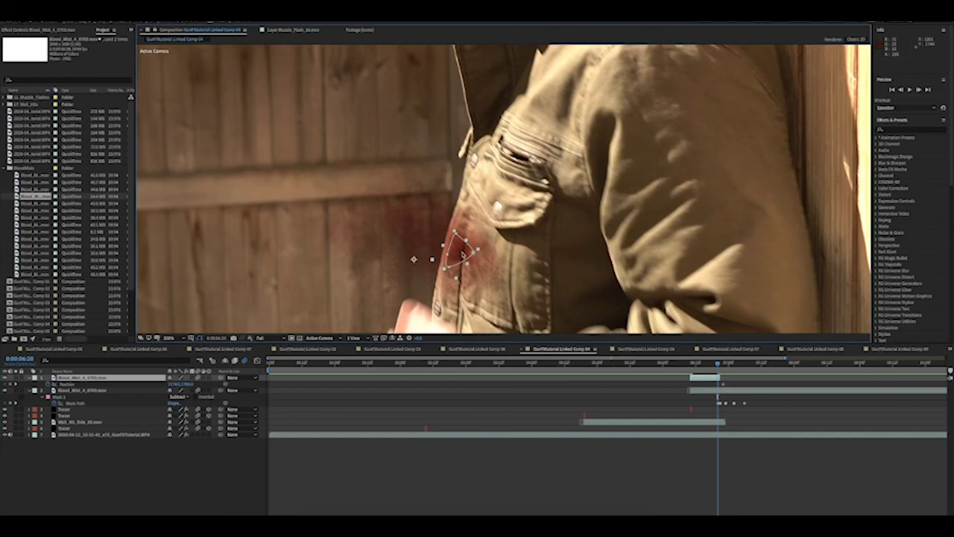
drag(466, 253, 462, 256)
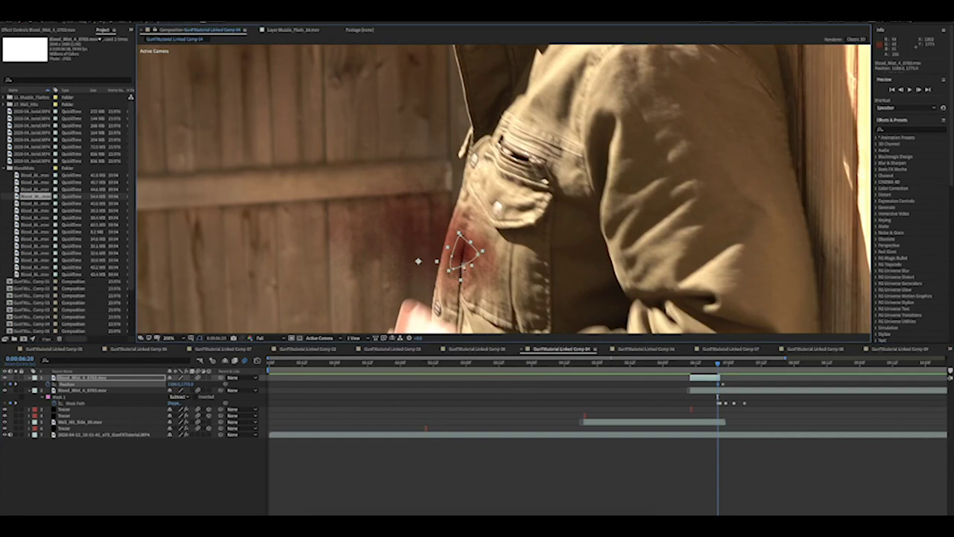
click(463, 260)
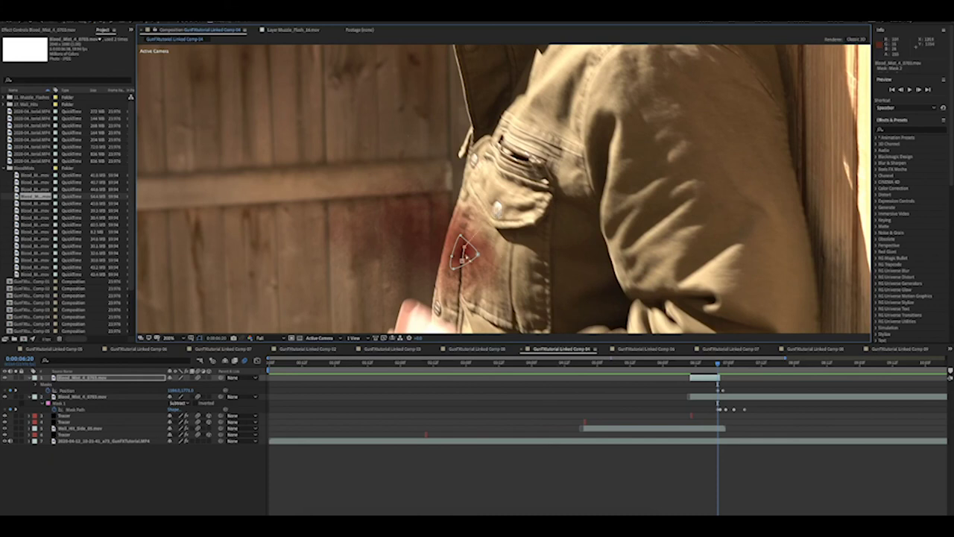
key(ctrl+z)
Reposition the masked wound over the jacket at 0:00:06:19 to add a Position keyframe.
key(Page_Down)
key(Page_Up)
key(Page_Up)
click(470, 256)
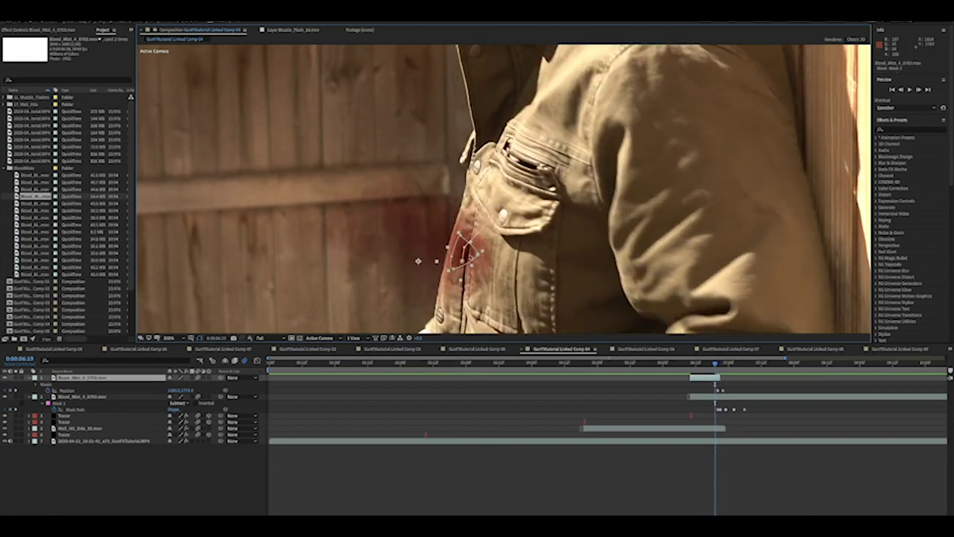
drag(418, 261, 421, 264)
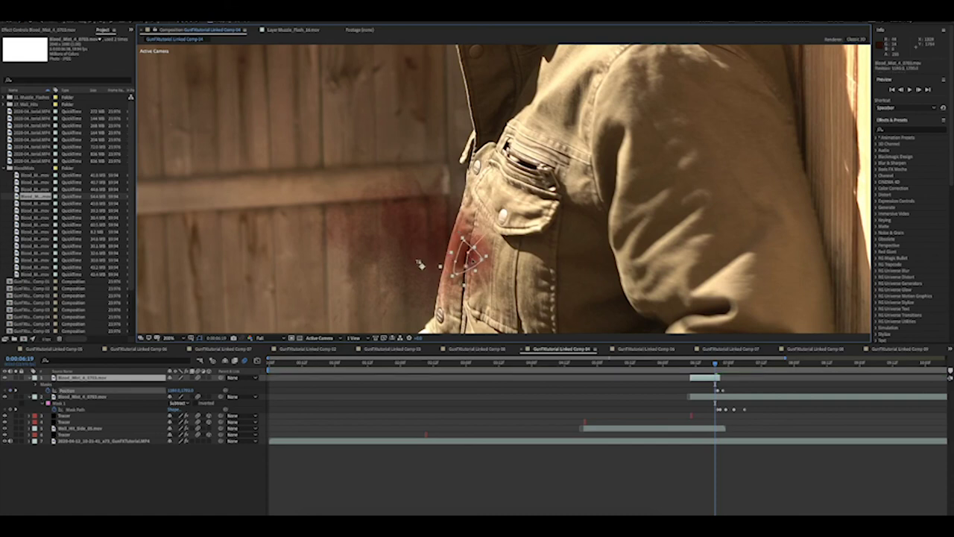
key(Page_Up)
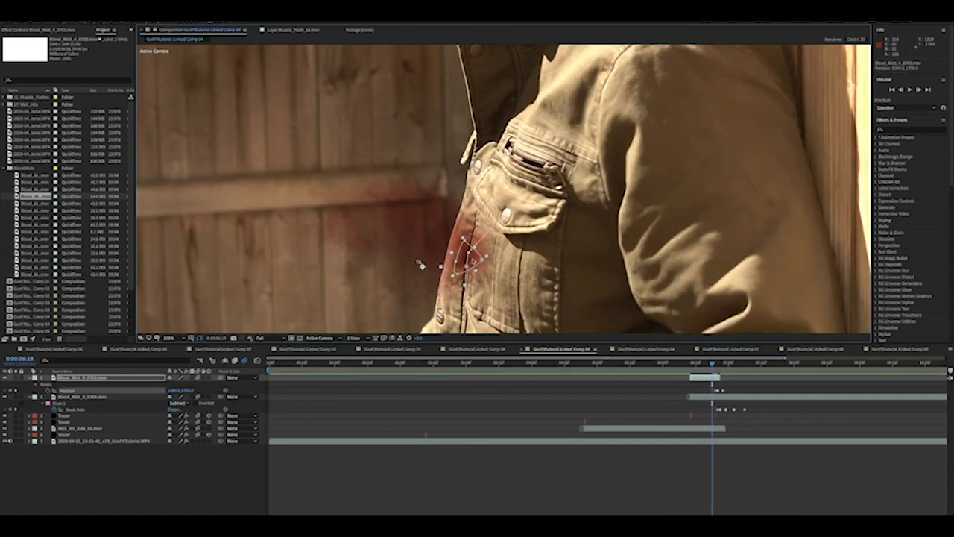
Track the wound's Position backward frame by frame to 0:00:06:14 so it follows the jacket.
key(Page_Up)
key(Page_Up)
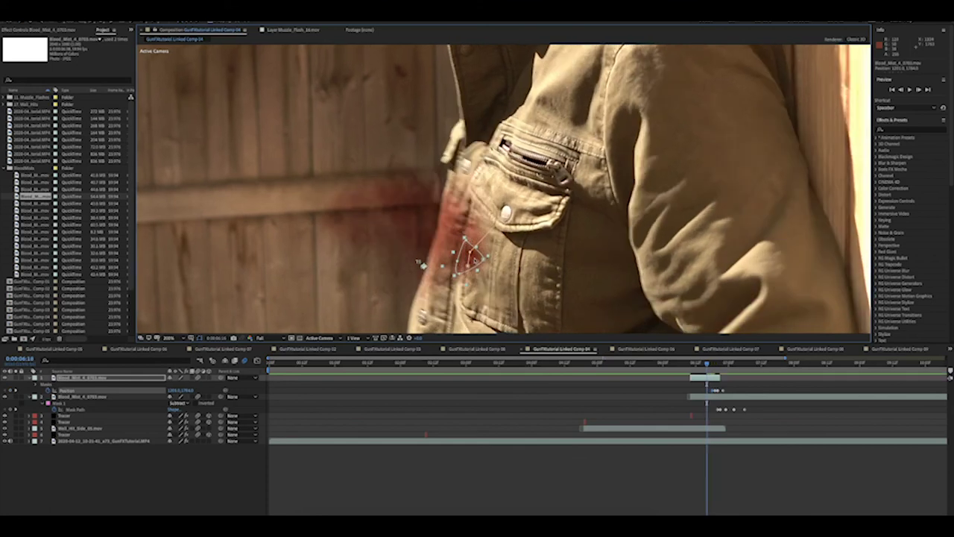
key(Page_Up)
key(Page_Up)
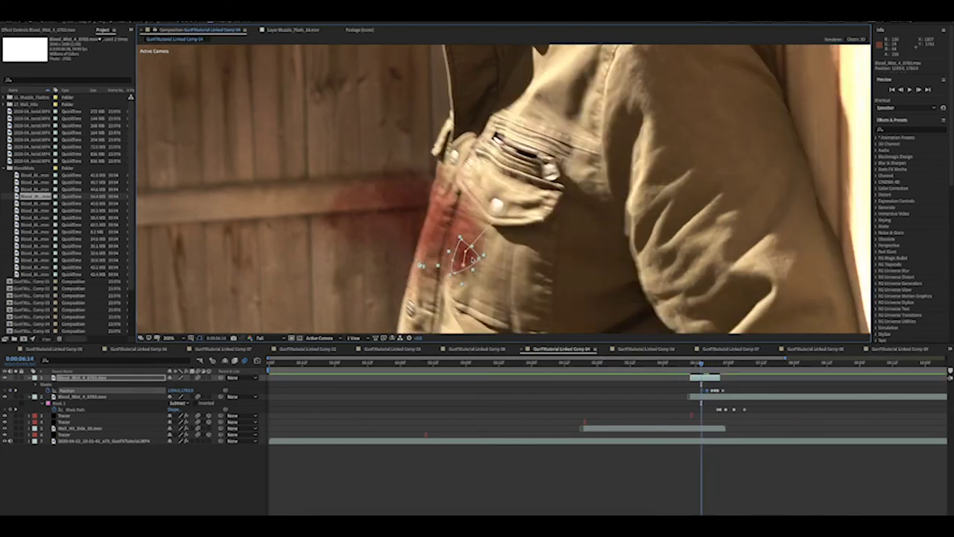
key(Page_Up)
key(Page_Up)
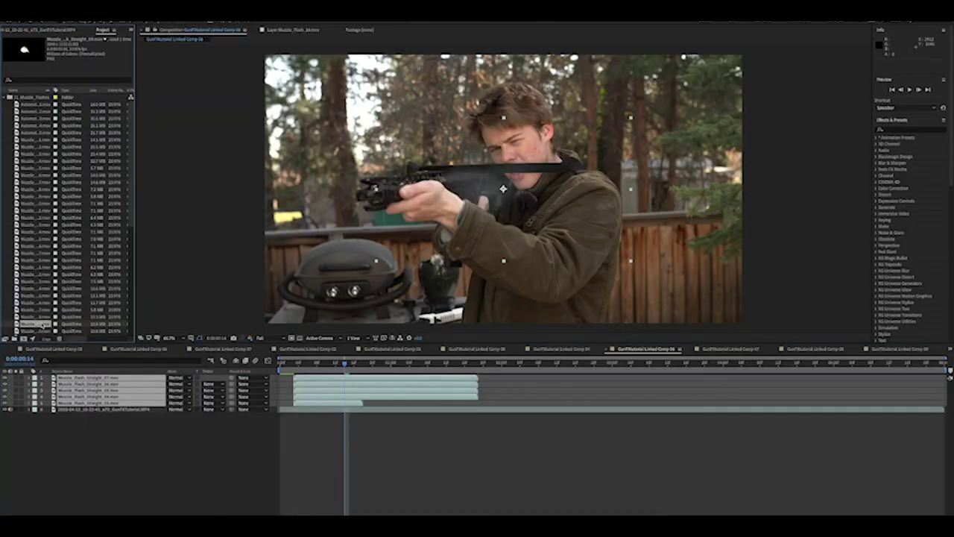
Move the four side-view muzzle flash layers together so they start at 0:00:01:22 in Linked Comp 06.
scroll(42, 325, down, 5)
scroll(42, 325, down, 3)
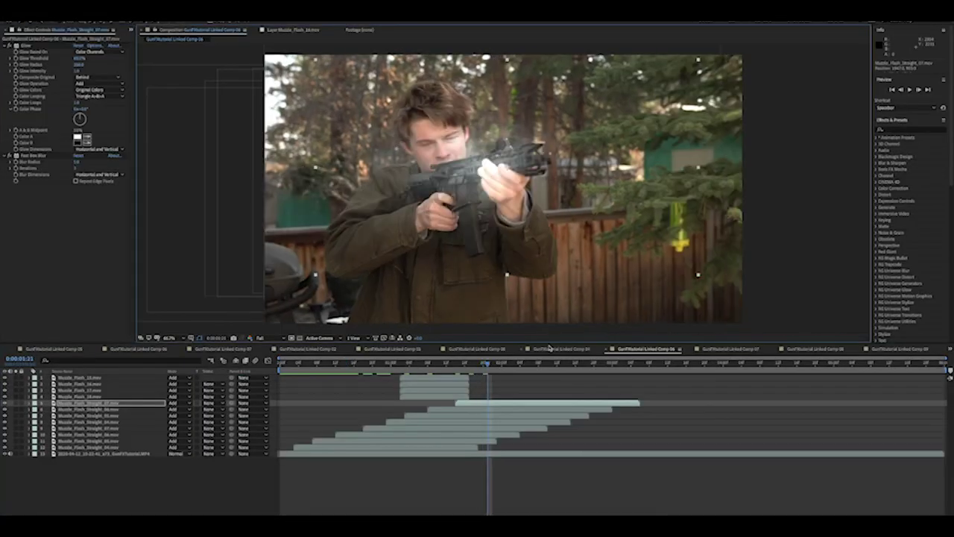
key(Page_Down)
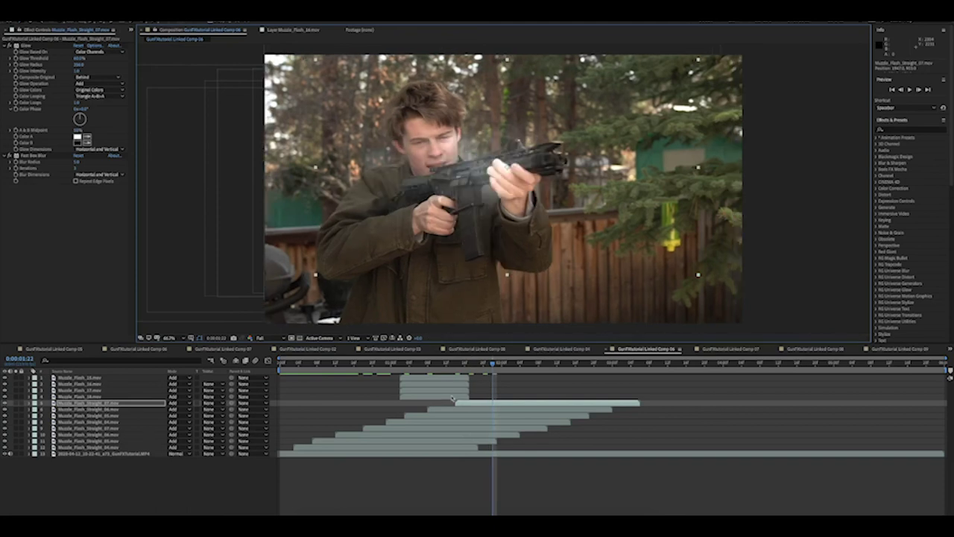
click(451, 396)
shift+click(447, 378)
drag(444, 384, 536, 386)
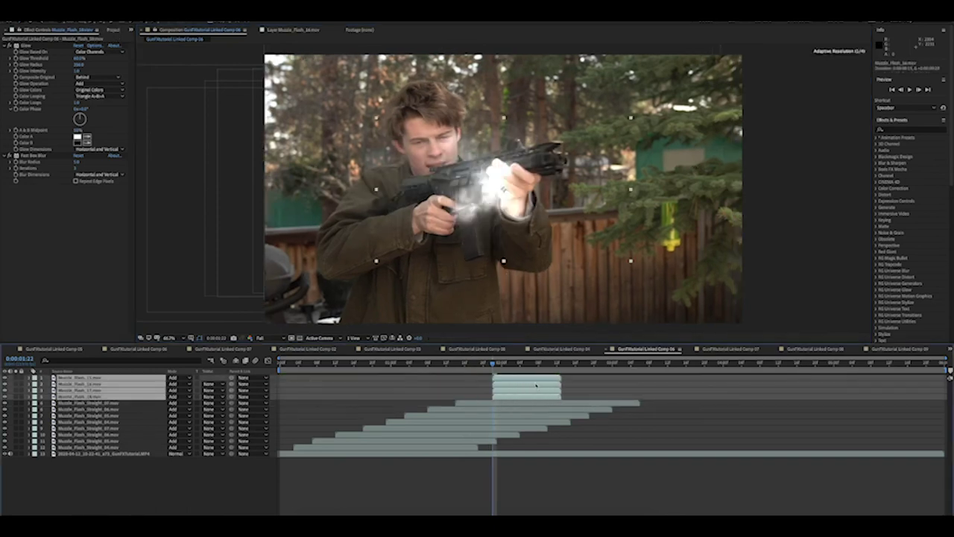
key(F2)
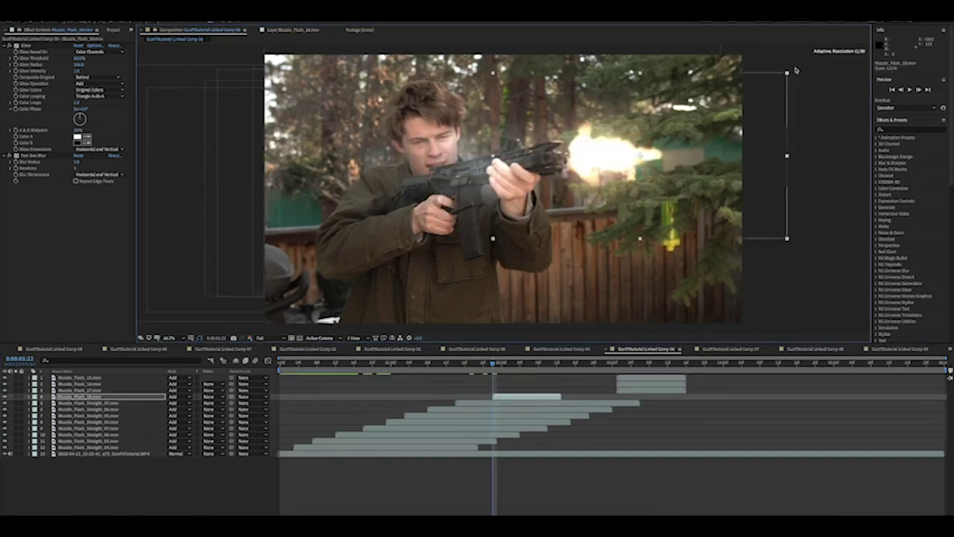
Enlarge and slightly tilt the side-view muzzle flash at 0:00:01:22 and fit its base to the rifle's muzzle.
drag(795, 70, 821, 64)
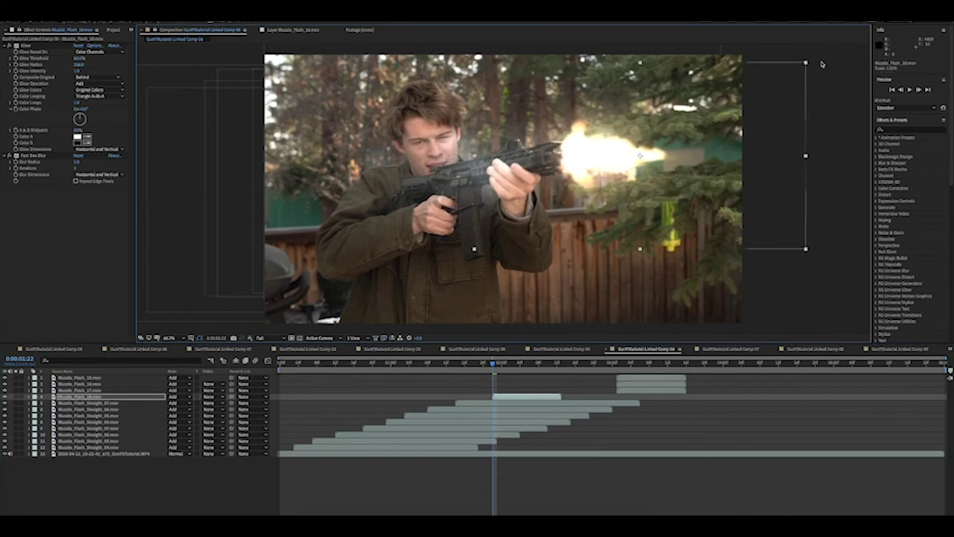
mouse_move(784, 120)
mouse_down()
mouse_move(785, 103)
mouse_move(767, 129)
mouse_up()
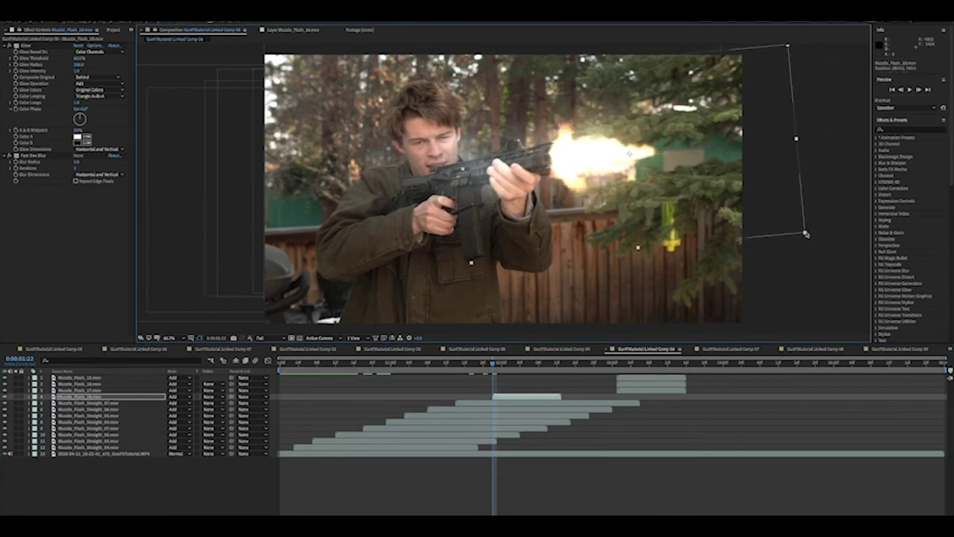
drag(806, 234, 836, 256)
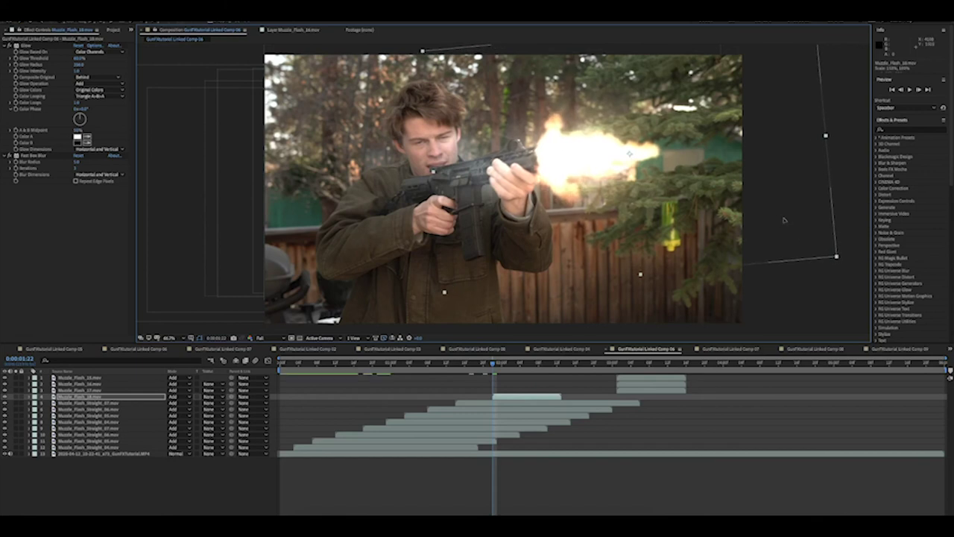
drag(784, 220, 795, 219)
drag(837, 135, 794, 138)
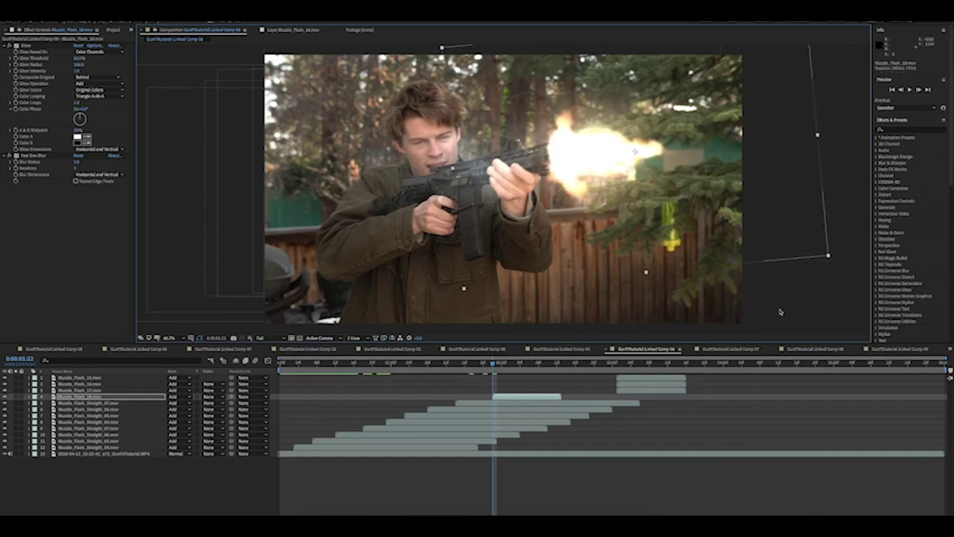
Duplicate the last Muzzle_Flash_Straight layer, start the copy at 0:00:01:22 and shrink it over the rifle's muzzle.
click(512, 403)
key(ctrl+d)
drag(514, 404, 550, 404)
drag(538, 241, 599, 231)
drag(376, 50, 450, 92)
drag(619, 146, 616, 141)
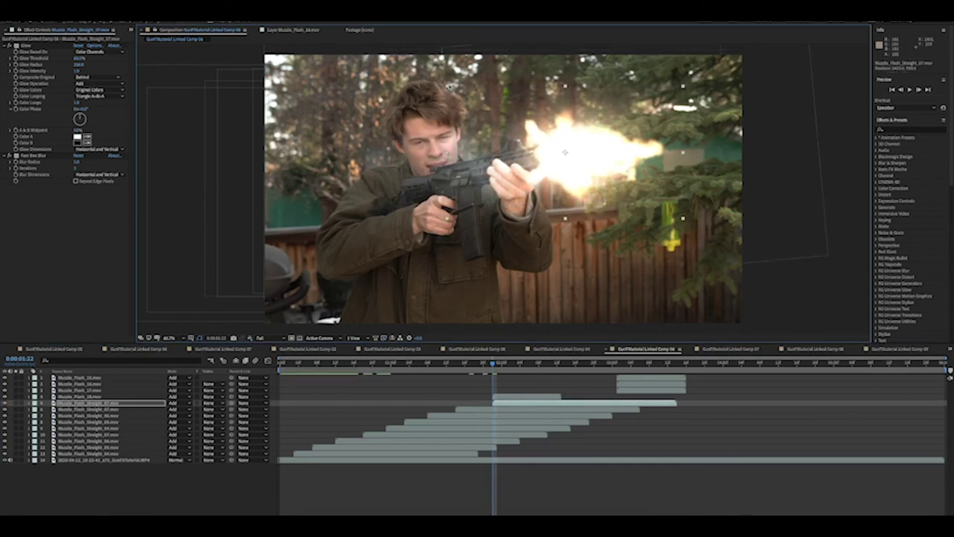
key(ctrl+shift+a)
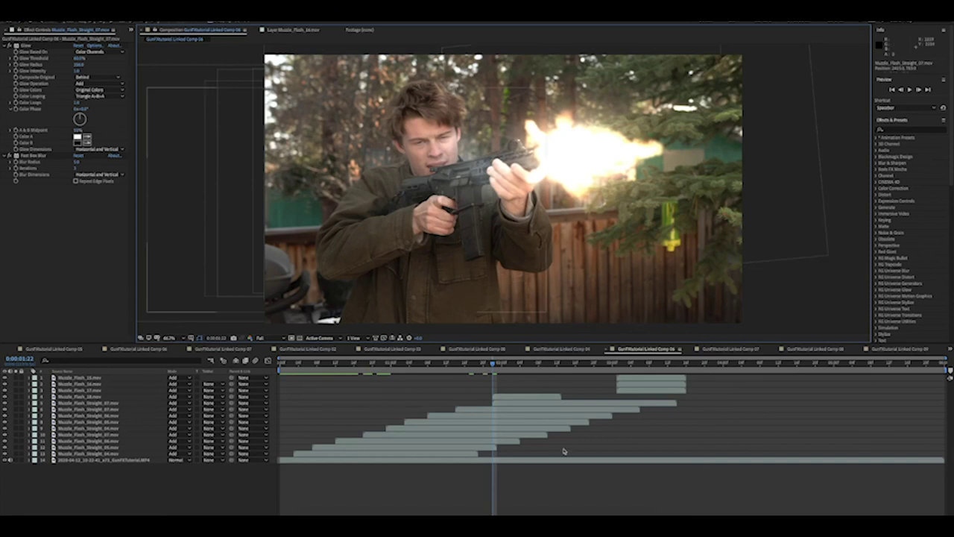
Enlarge, rotate and align the side-view muzzle flash at 0:00:02:02 with the rifle barrel.
click(509, 398)
click(509, 402)
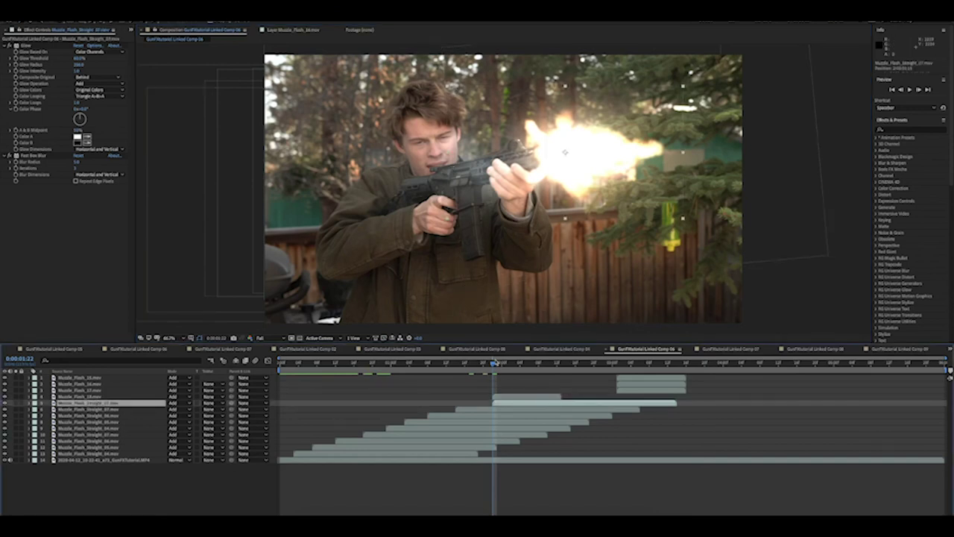
drag(491, 364, 432, 365)
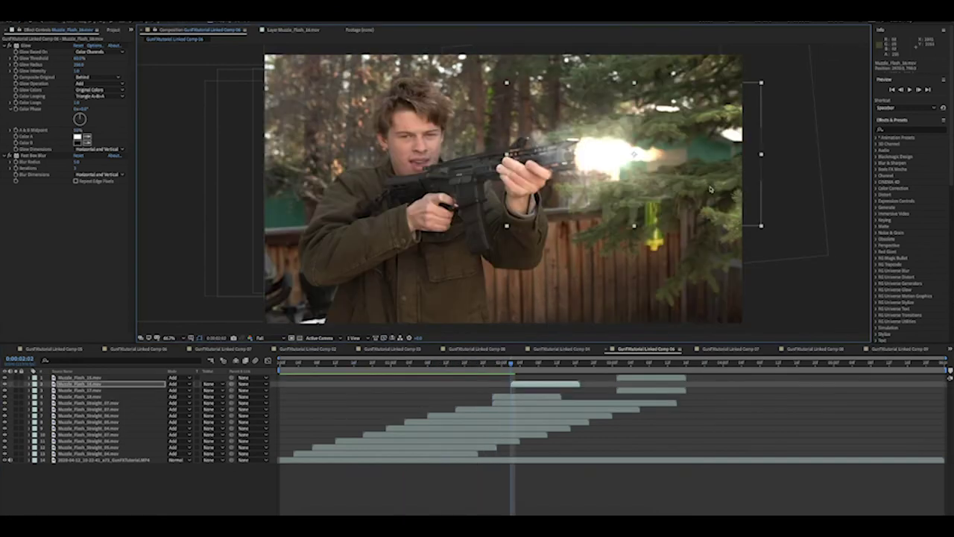
drag(714, 188, 820, 219)
drag(730, 175, 740, 163)
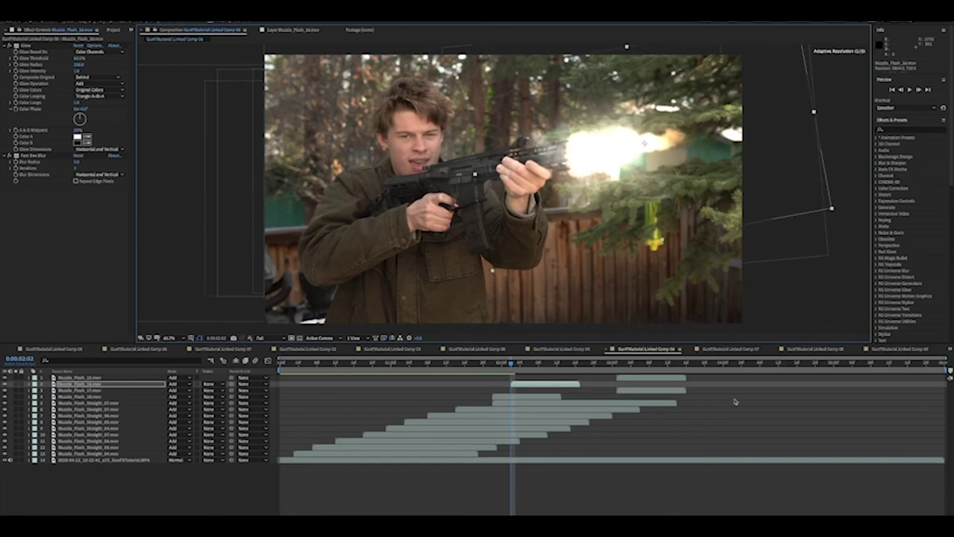
click(666, 417)
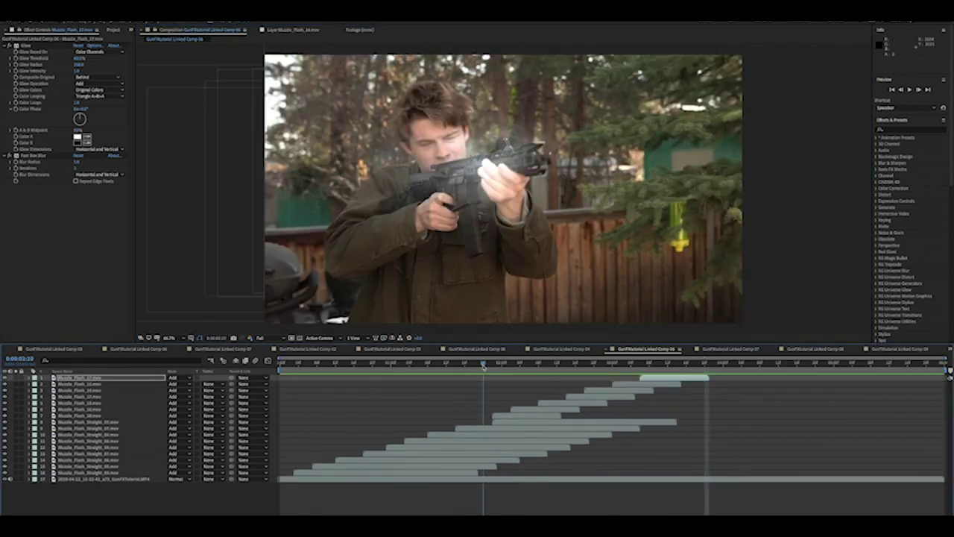
Compare the combined flash at 0:00:01:22 with its side-view layer hidden and shown, and scrub back through the shot.
key(Page_Down)
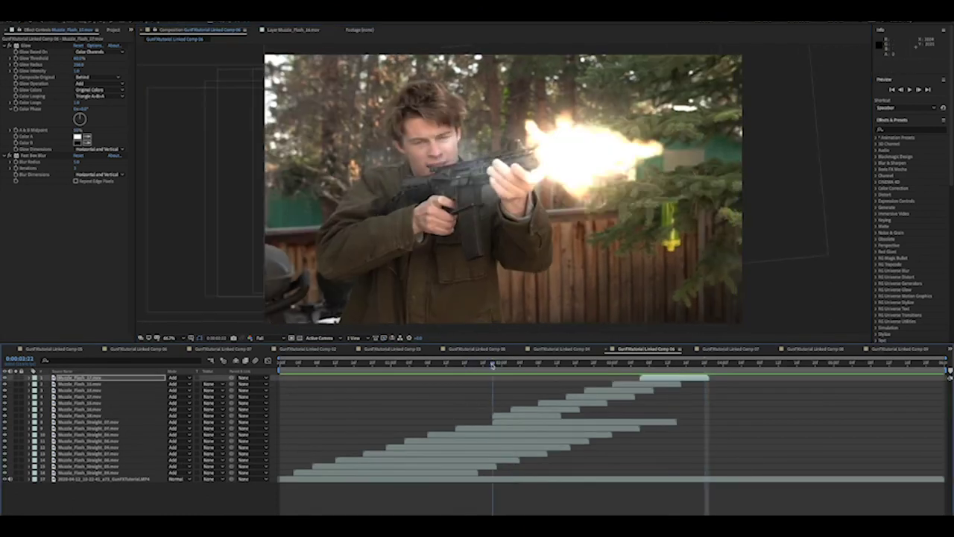
click(502, 416)
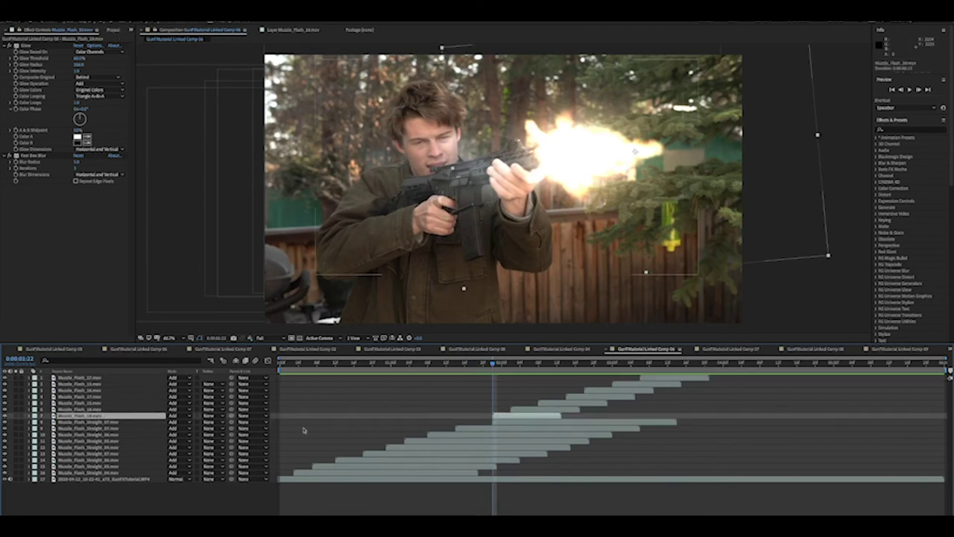
click(5, 416)
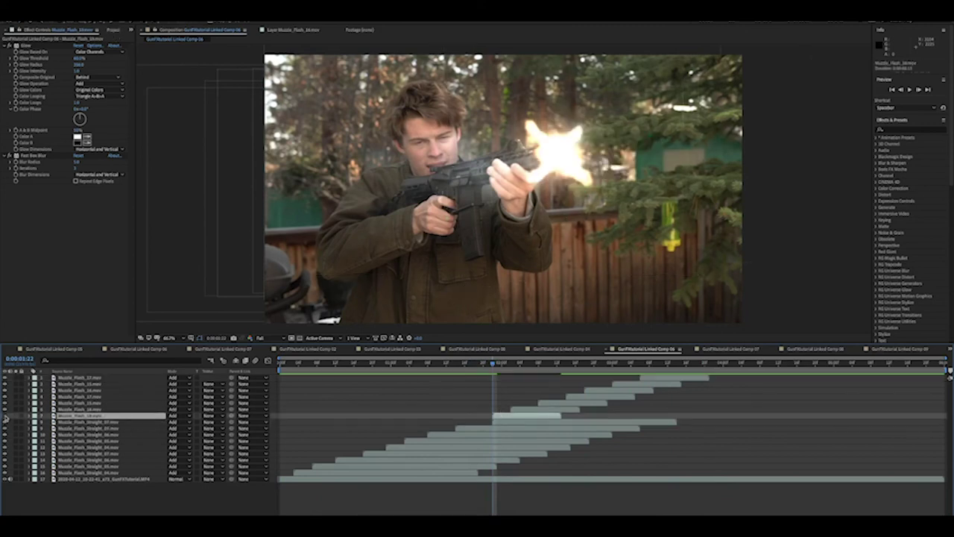
click(5, 415)
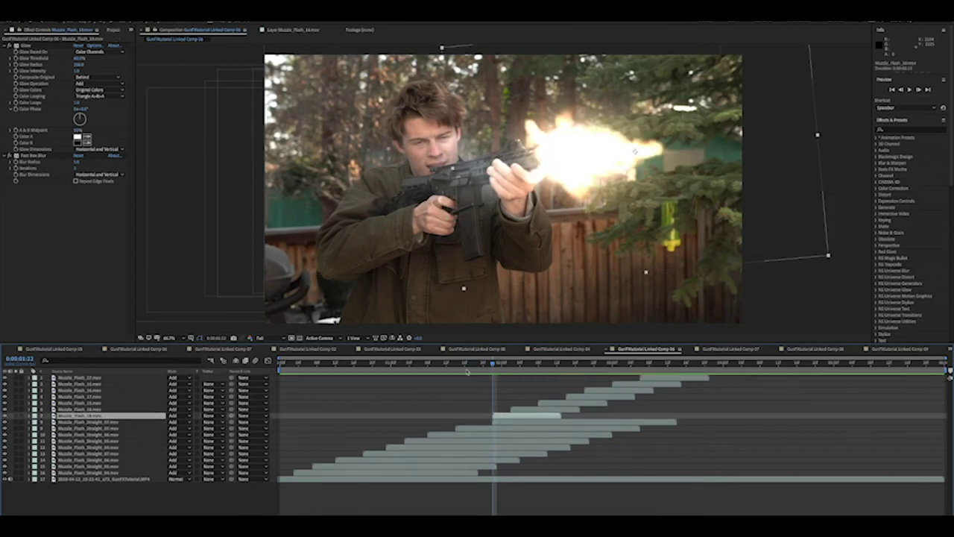
drag(497, 365, 492, 365)
drag(493, 366, 301, 378)
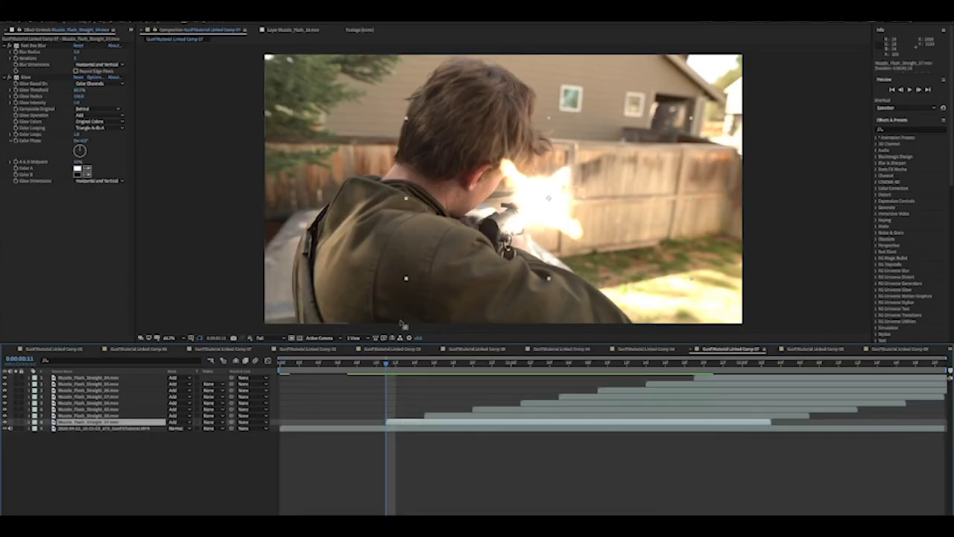
Preview the flashes in Linked Comp 07 and extend the work area start back to 0:00:00:07.
key(space)
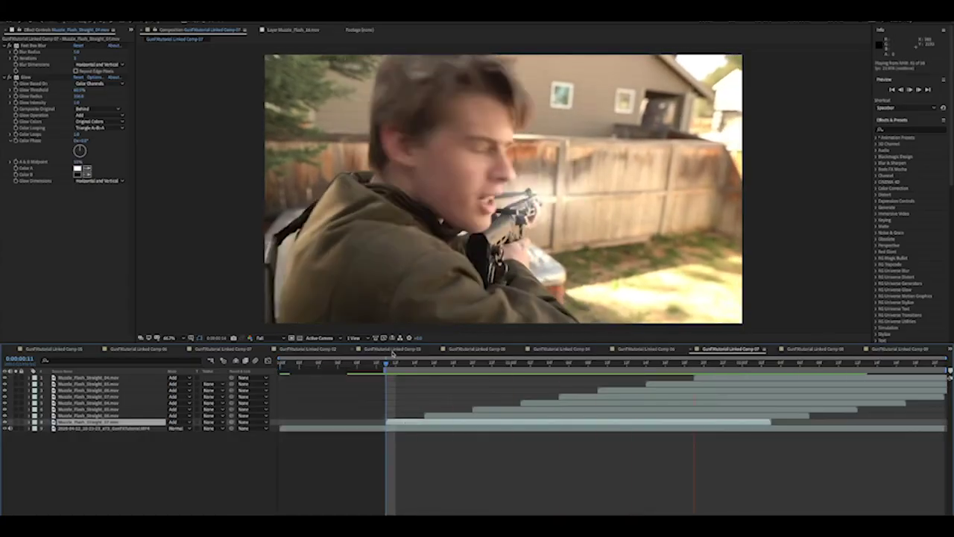
key(space)
drag(386, 370, 347, 370)
click(386, 364)
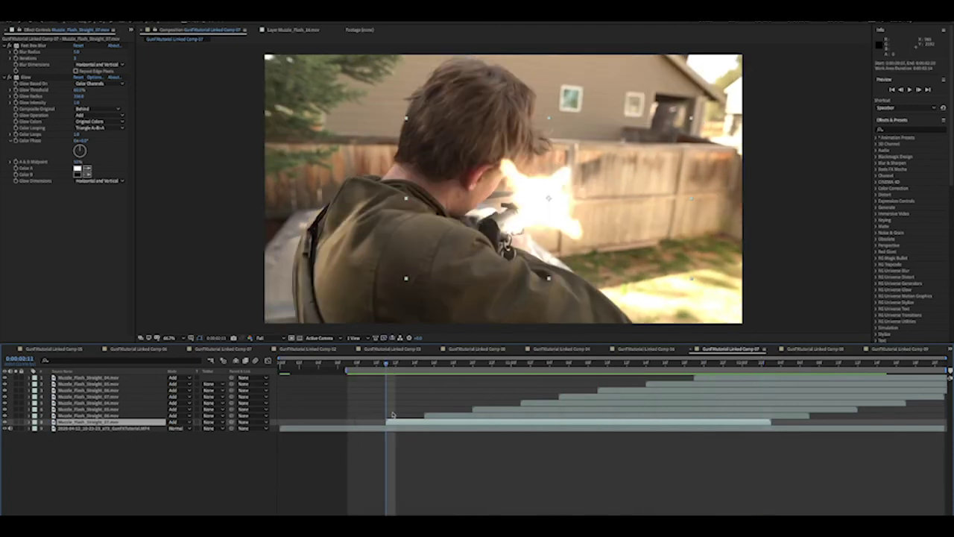
click(396, 465)
click(397, 422)
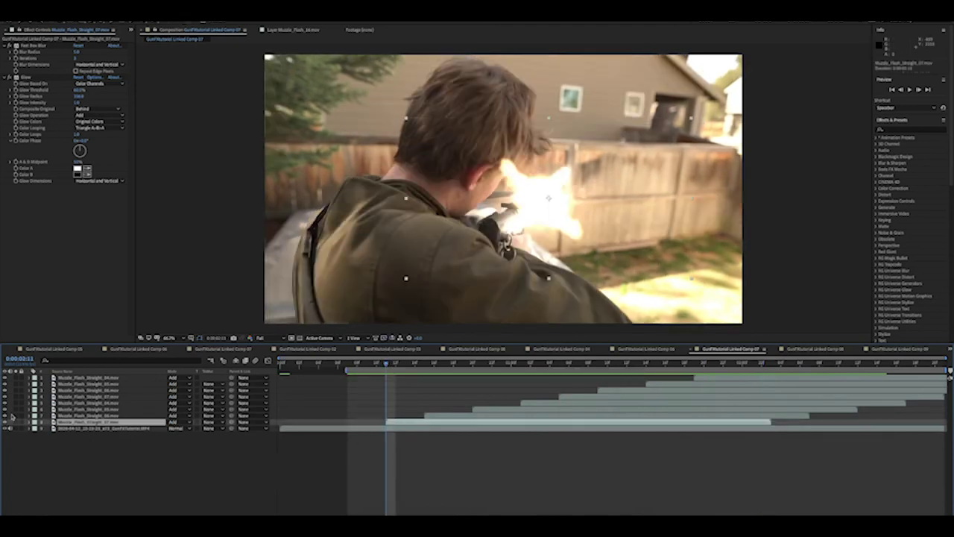
Duplicate the base footage layer and place the copy above all the muzzle flash layers.
click(85, 429)
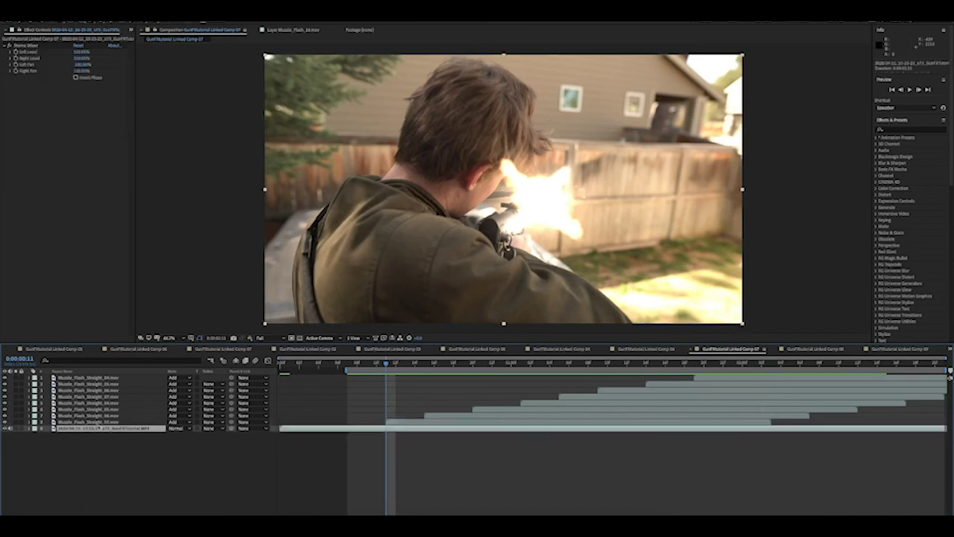
key(ctrl+d)
drag(70, 430, 69, 376)
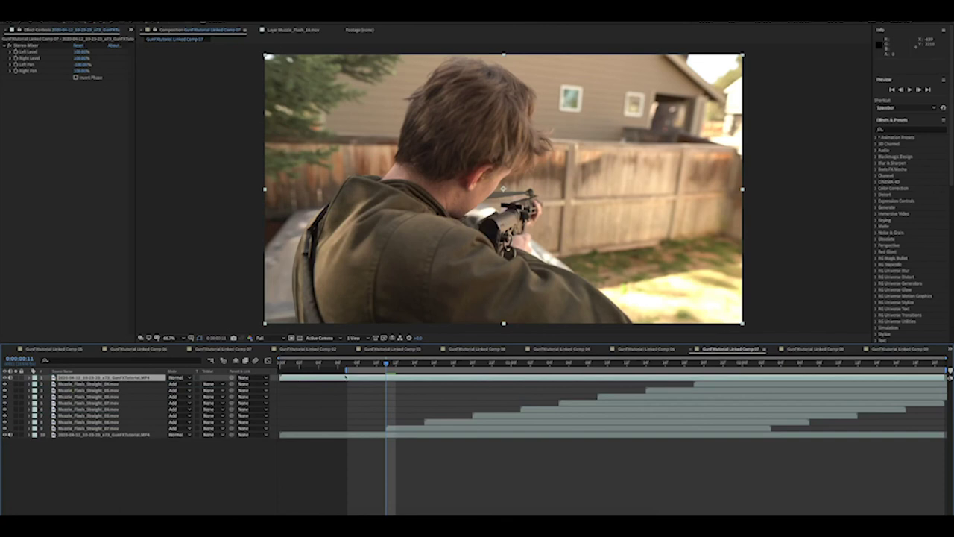
key(Return)
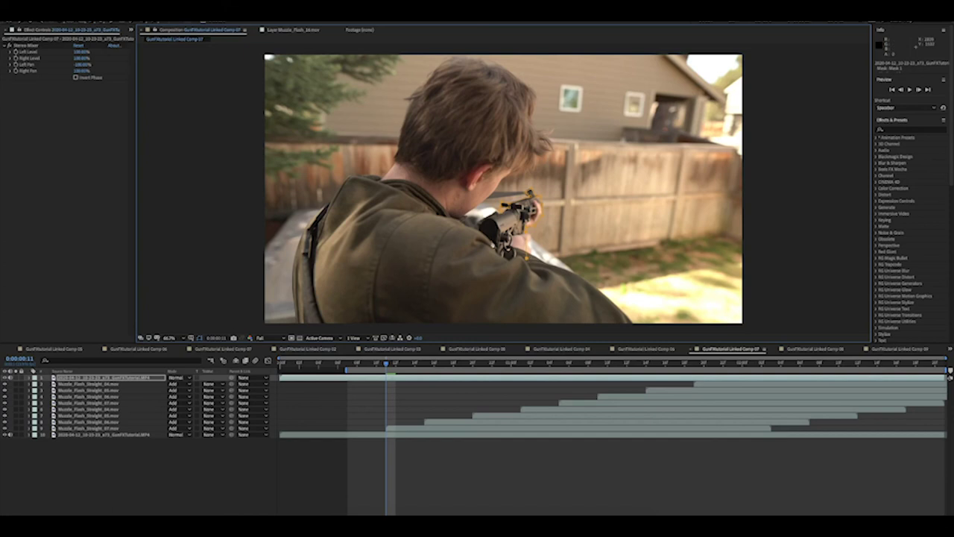
Close the mask around the rifle on the top footage copy and start Mask Path keyframing at 0:00:00:11.
click(478, 226)
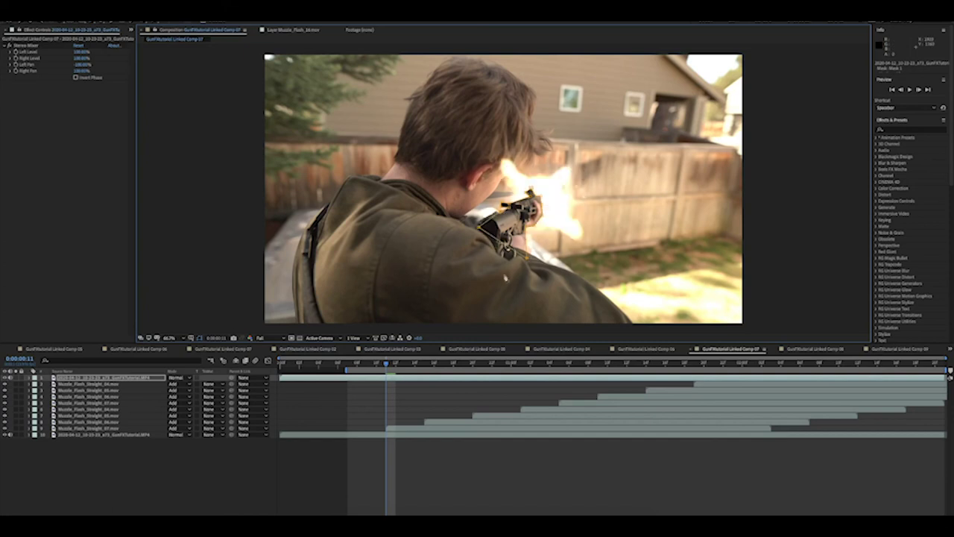
key(m)
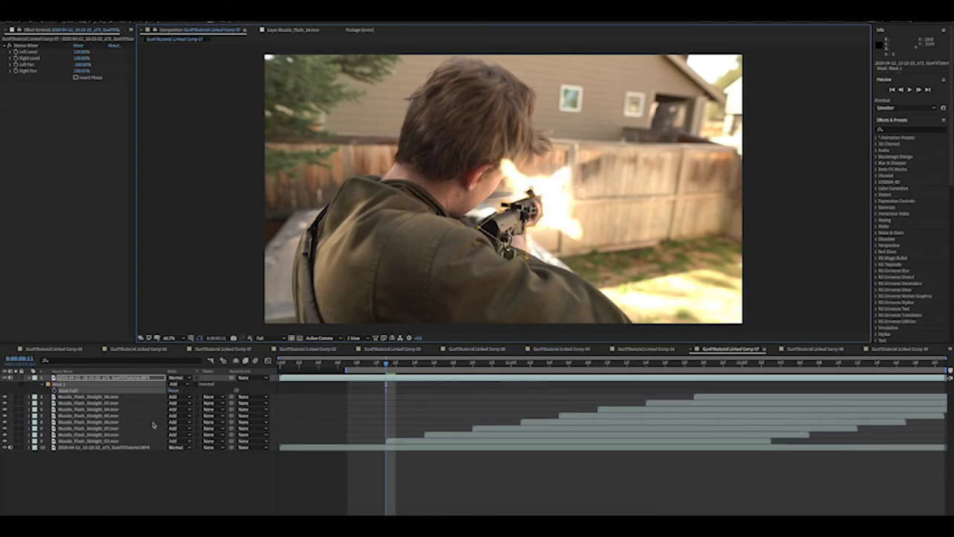
click(58, 393)
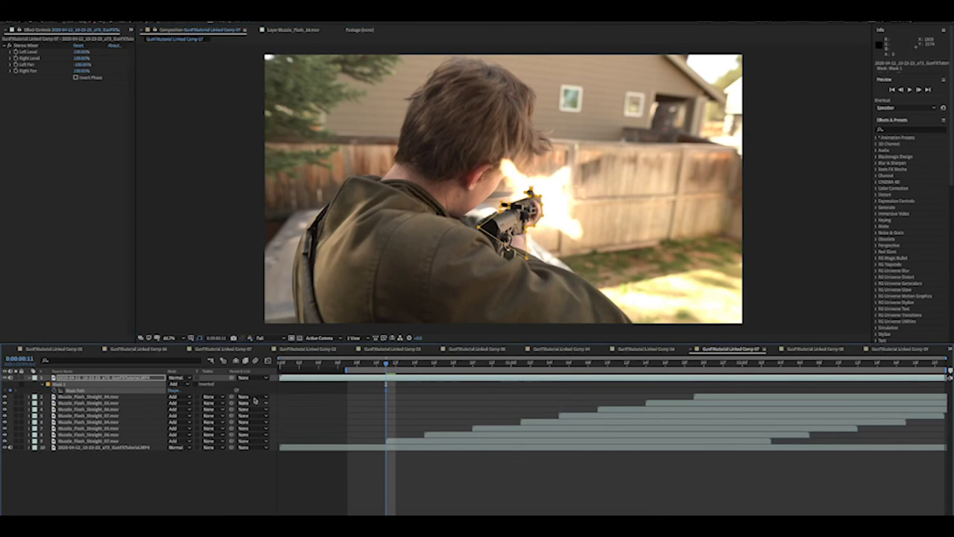
Refit the mask to the rifle at 0:00:00:14 to add another Mask Path keyframe.
key(Page_Down)
key(Page_Down)
key(Page_Down)
drag(543, 213, 541, 209)
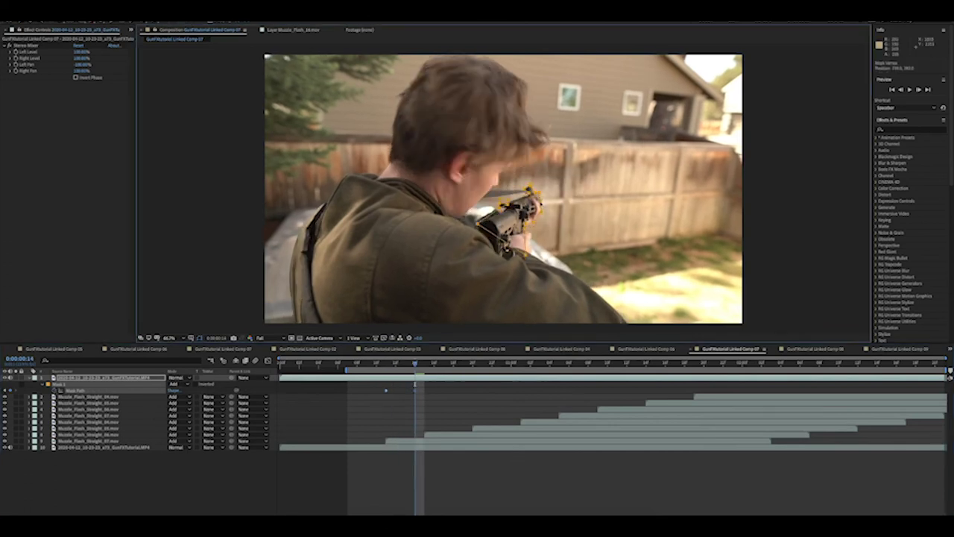
Refit the rifle mask at 0:00:00:12 and continue the Mask Path keyframes frame by frame through the rest of the muzzle flashes.
key(Page_Up)
key(Page_Up)
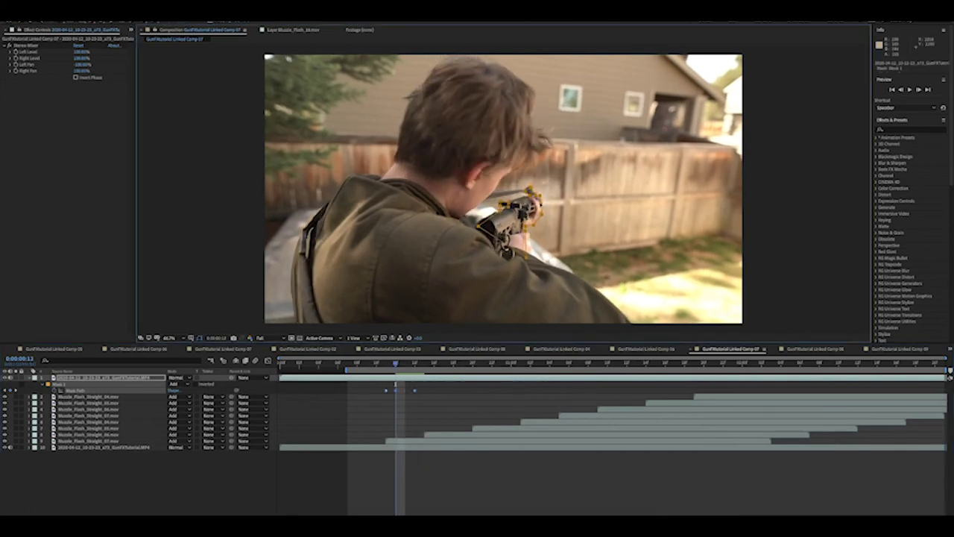
key(Page_Down)
key(Page_Down)
key(Page_Down)
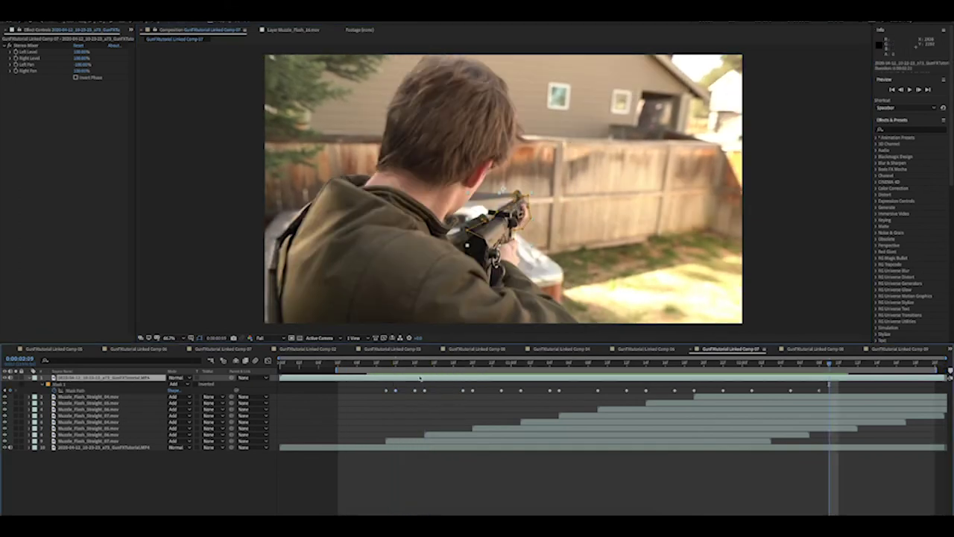
Feather the rifle mask's edge, shrink the mask with a negative Mask Expansion, and check the blend over the flashes.
key(f)
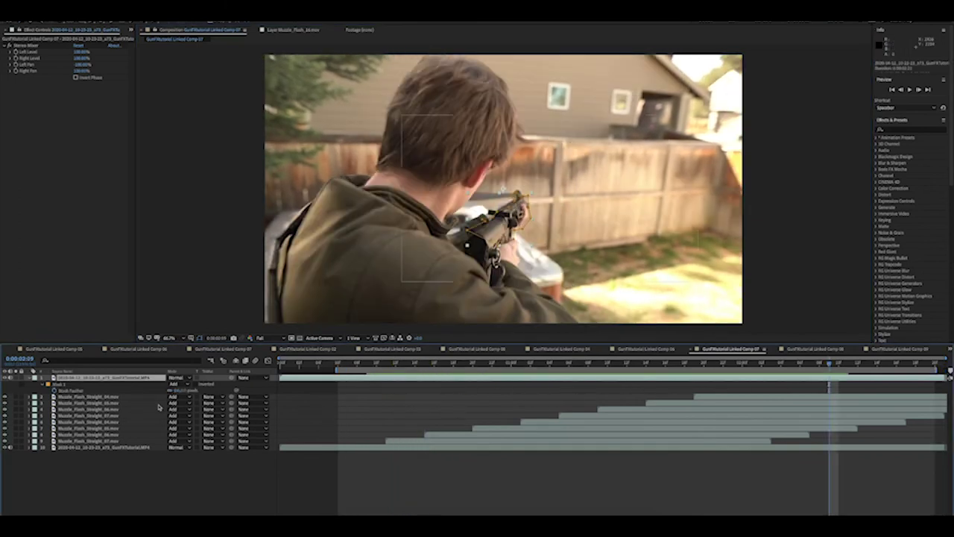
drag(178, 389, 192, 390)
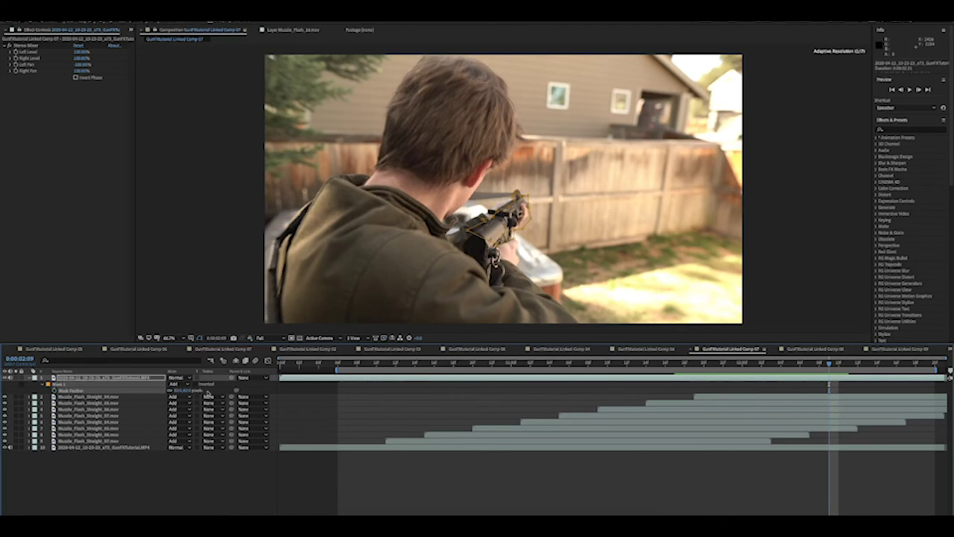
click(521, 364)
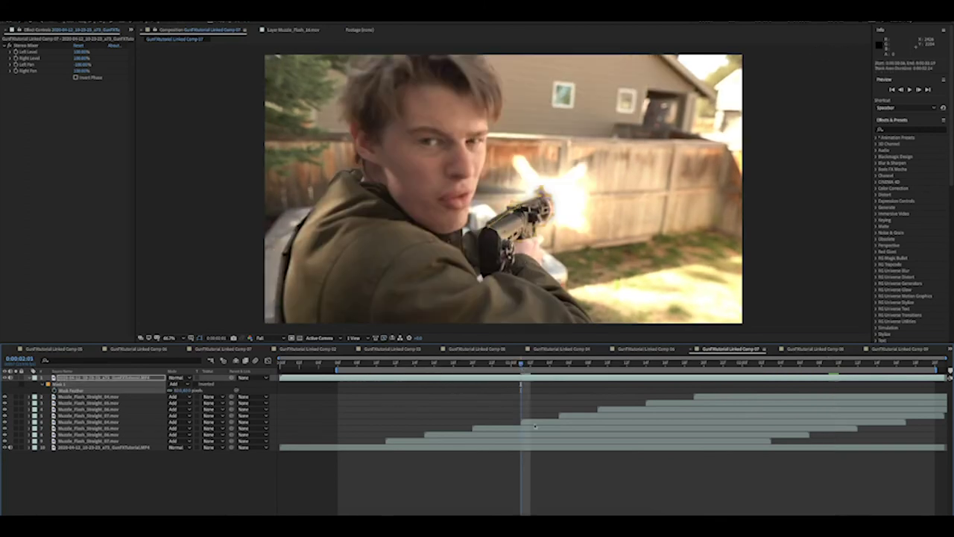
click(539, 446)
drag(179, 390, 192, 390)
click(42, 385)
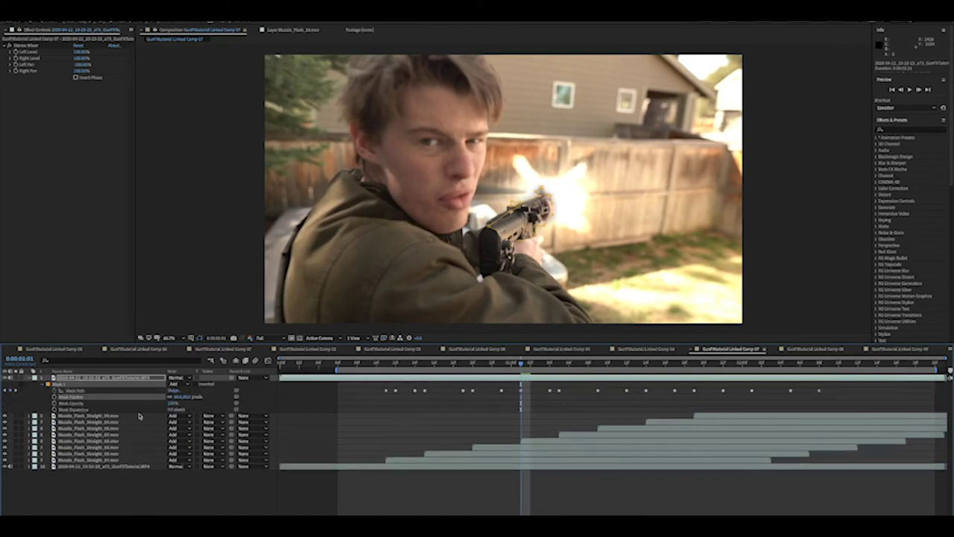
mouse_move(171, 409)
mouse_down()
mouse_move(179, 409)
mouse_move(163, 411)
mouse_up()
click(388, 495)
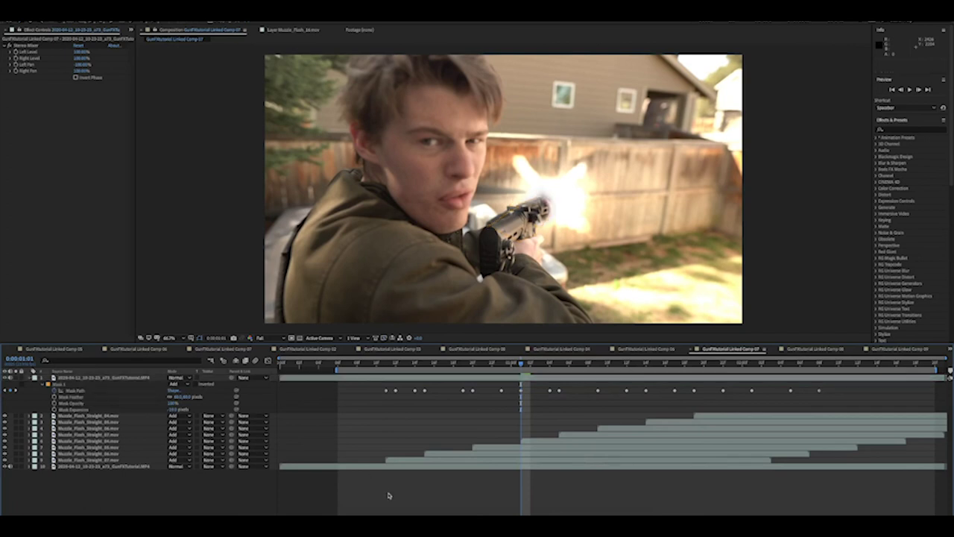
drag(519, 367, 369, 367)
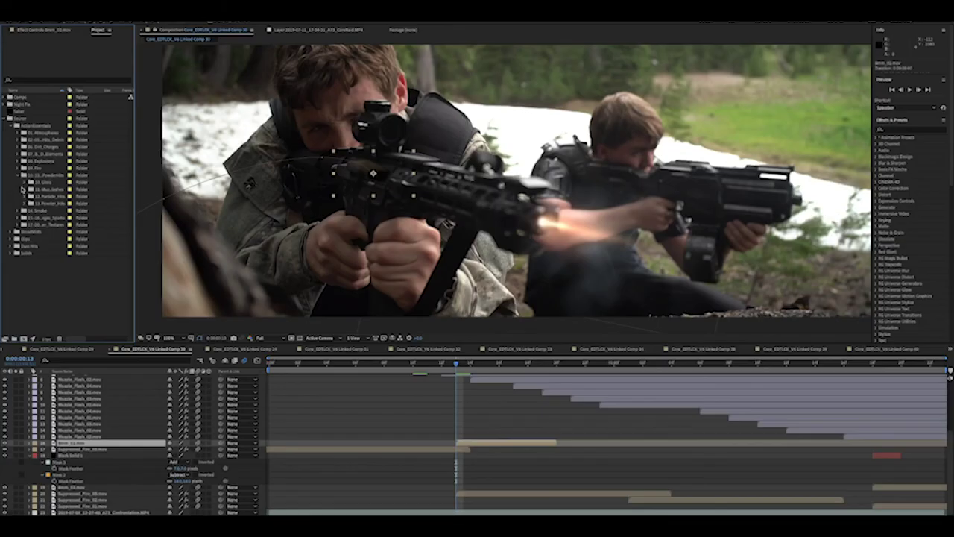
Locate Suppressed_Fire_01.mov in the muzzle flash assets and inspect the suppressed flash on the front rifle at 0:00:00:13.
click(22, 189)
scroll(123, 182, down, 5)
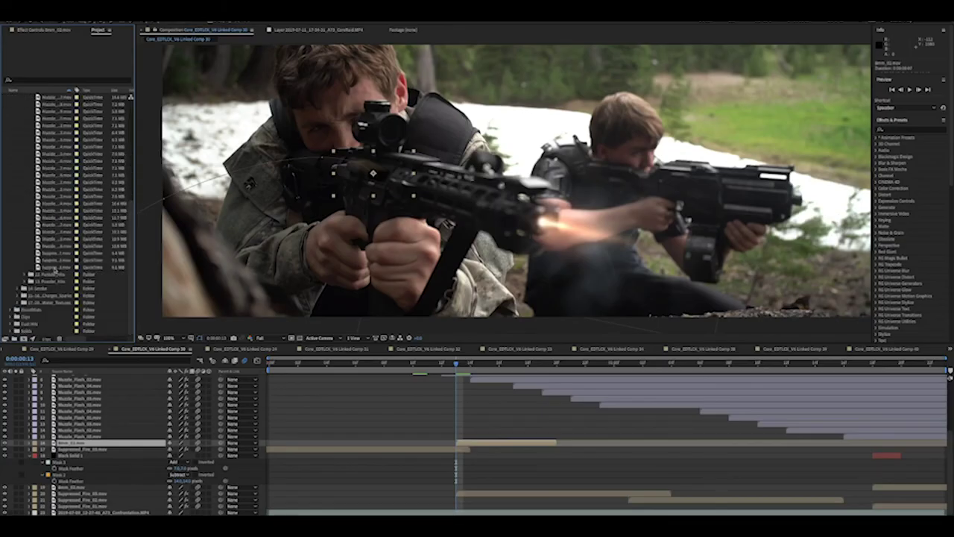
click(53, 253)
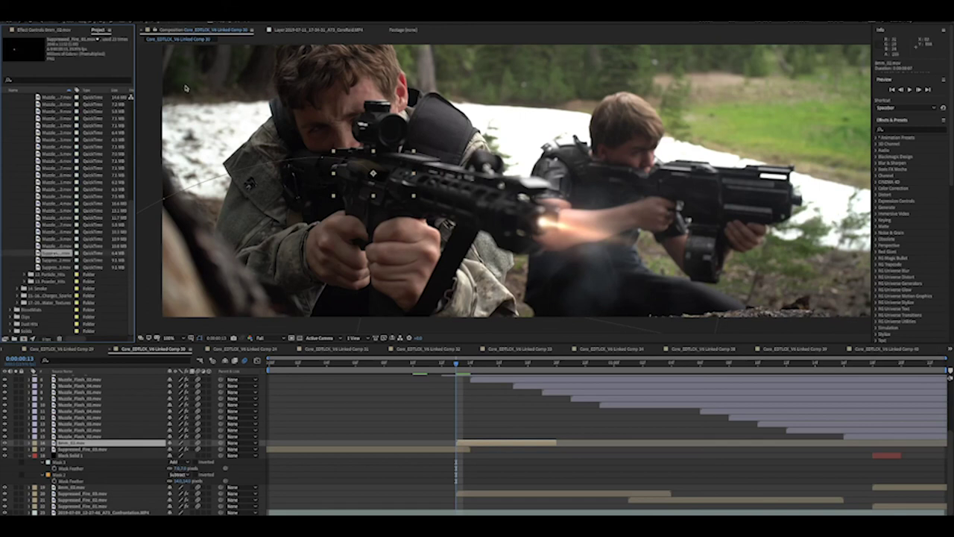
click(483, 396)
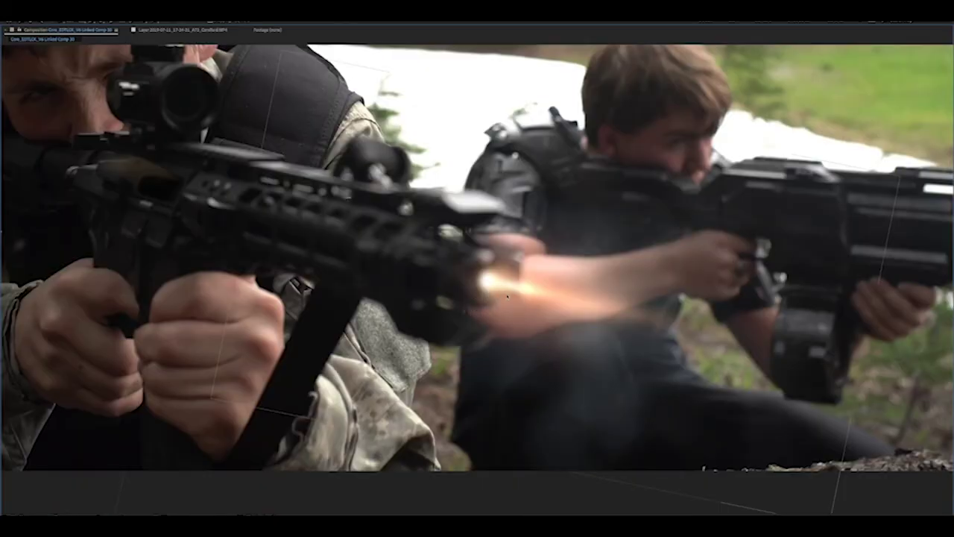
scroll(507, 295, down, 2)
drag(507, 296, 517, 315)
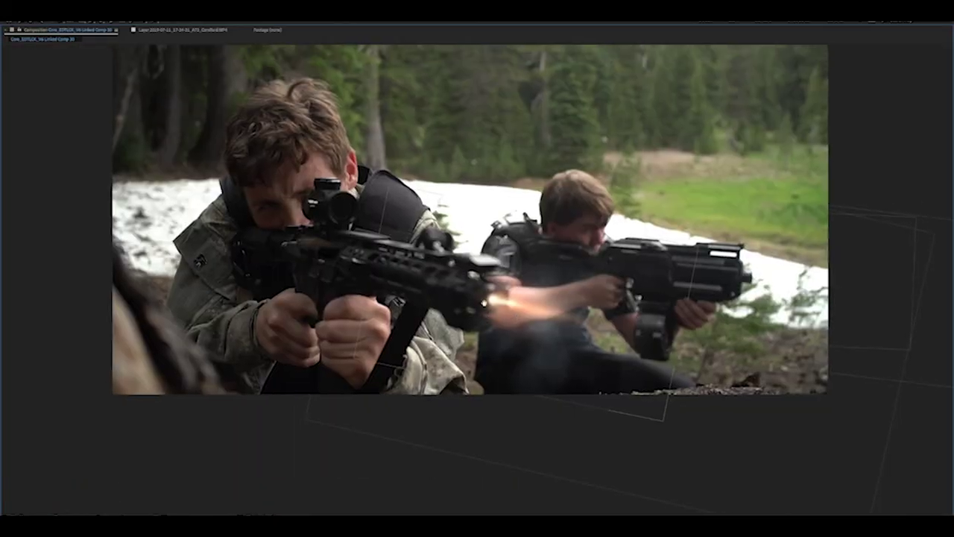
key(grave)
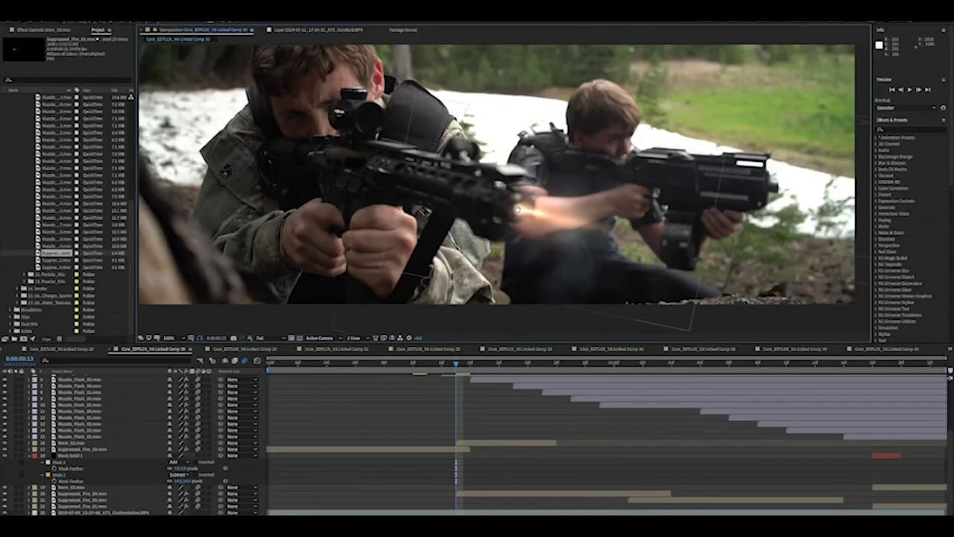
drag(517, 209, 517, 240)
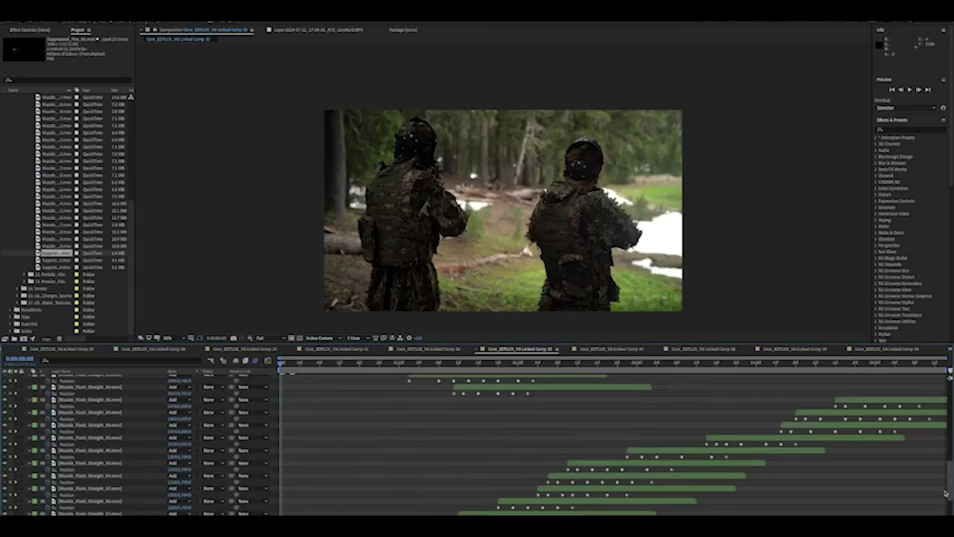
Review the keyframed straight muzzle flash layers, and scrub through the smoke, flashes and tracers in RoughCutCoreV4 Linked Comp 16.
scroll(945, 493, down, 3)
drag(950, 484, 946, 436)
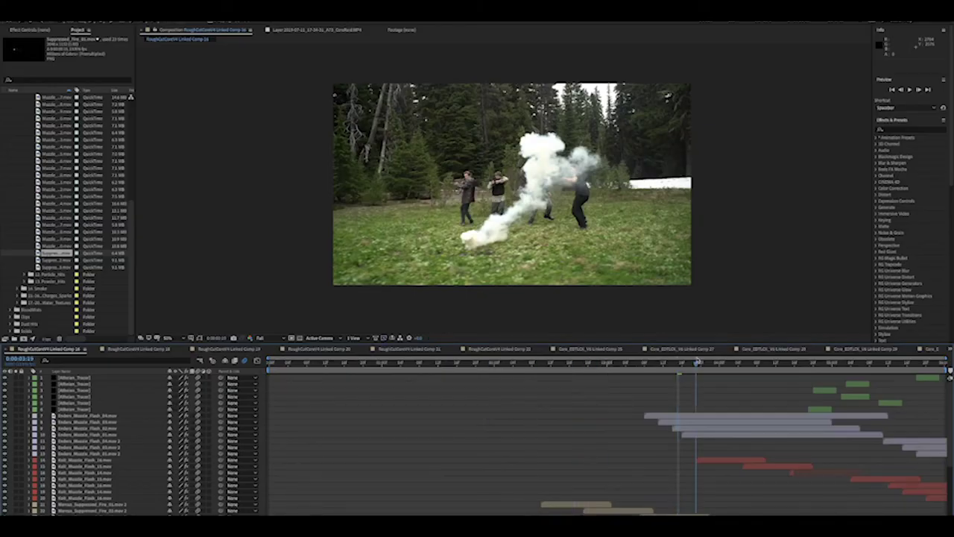
drag(729, 359, 809, 355)
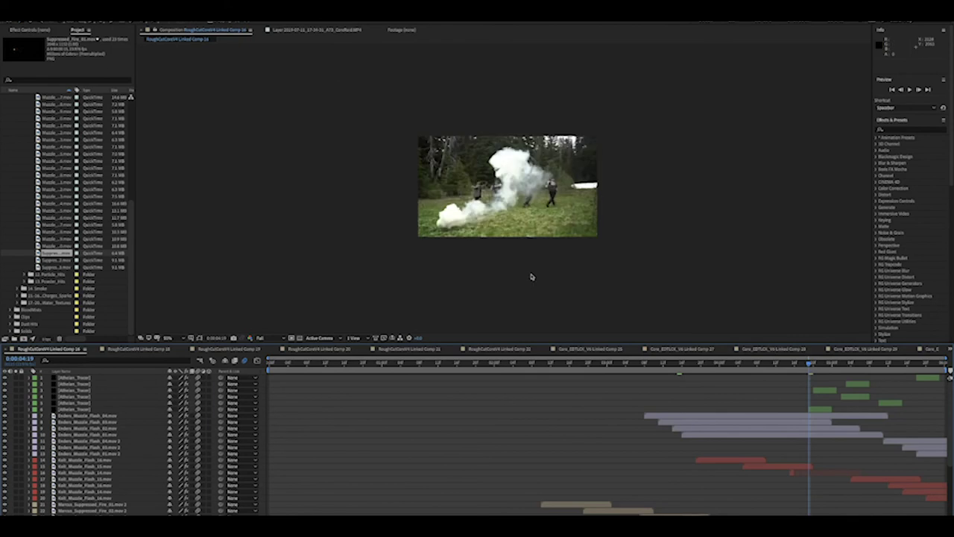
drag(808, 364, 799, 365)
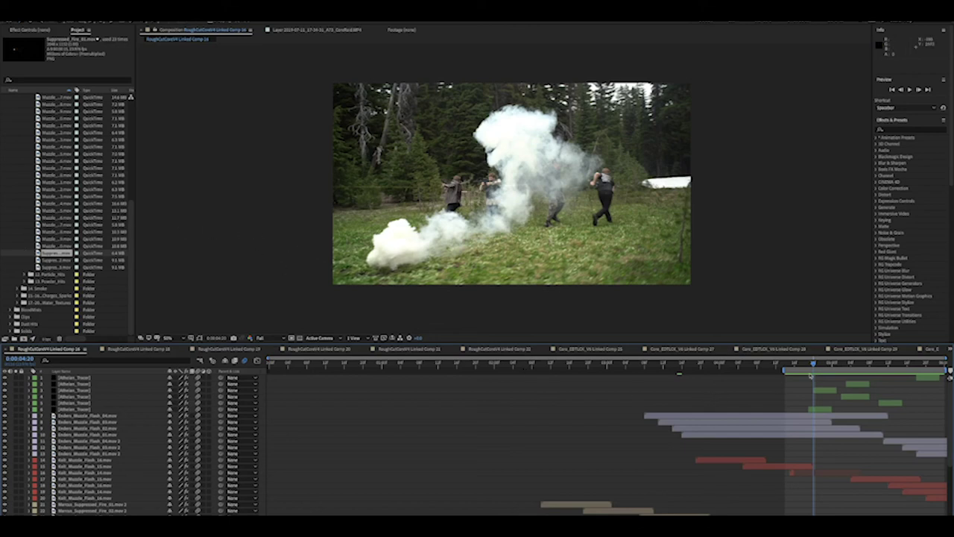
drag(814, 365, 807, 367)
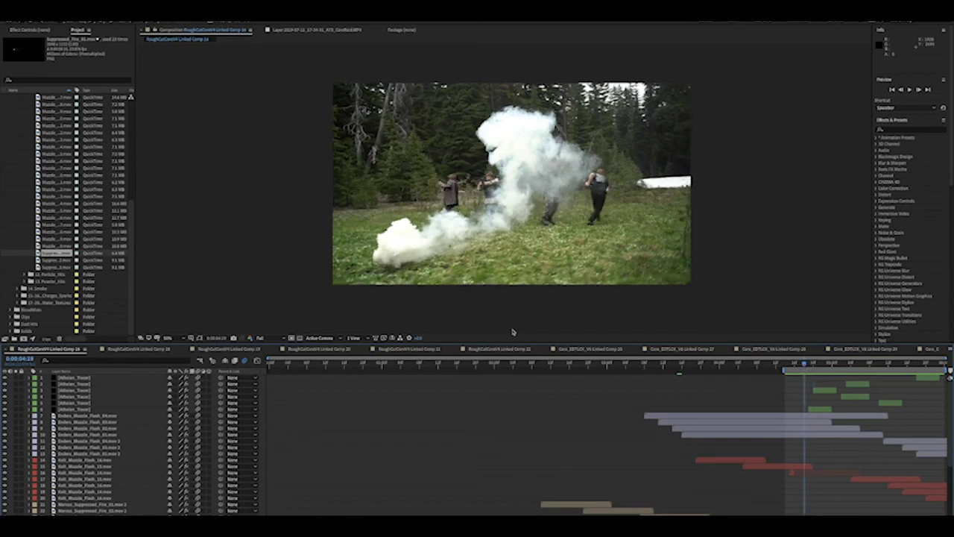
drag(246, 184, 409, 184)
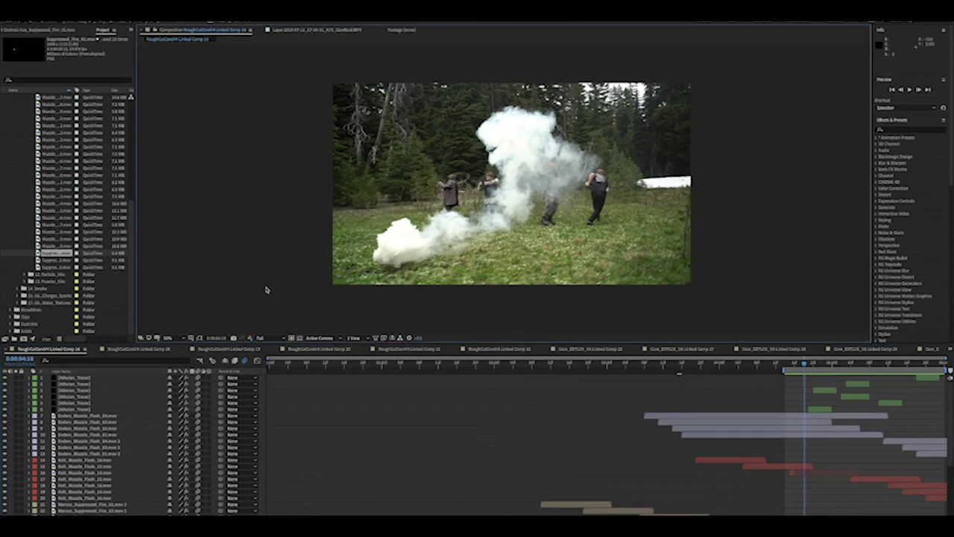
drag(267, 288, 492, 198)
drag(803, 365, 856, 363)
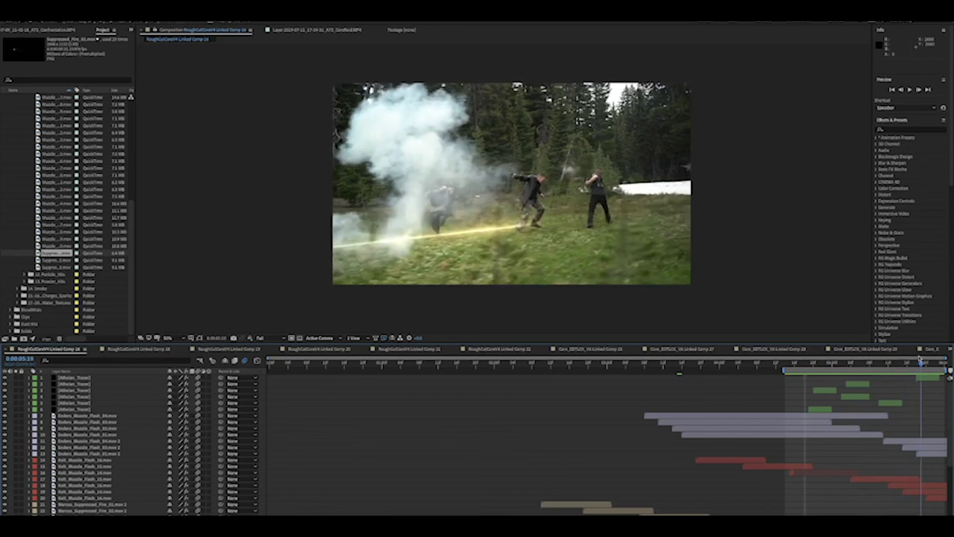
drag(936, 359, 826, 359)
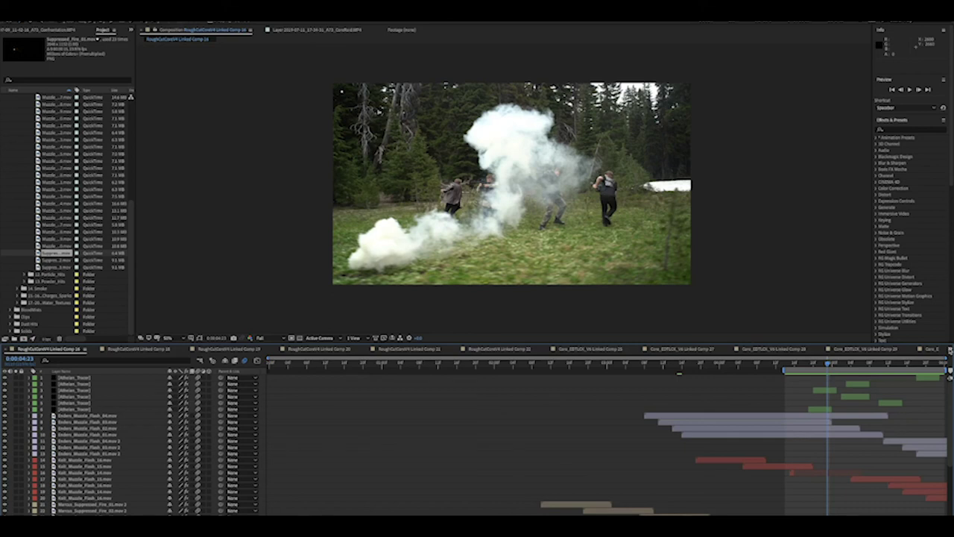
Open RoughCutCoreV4 Linked Comp 18 and examine the two straight muzzle flashes in the running pistol shot.
click(950, 349)
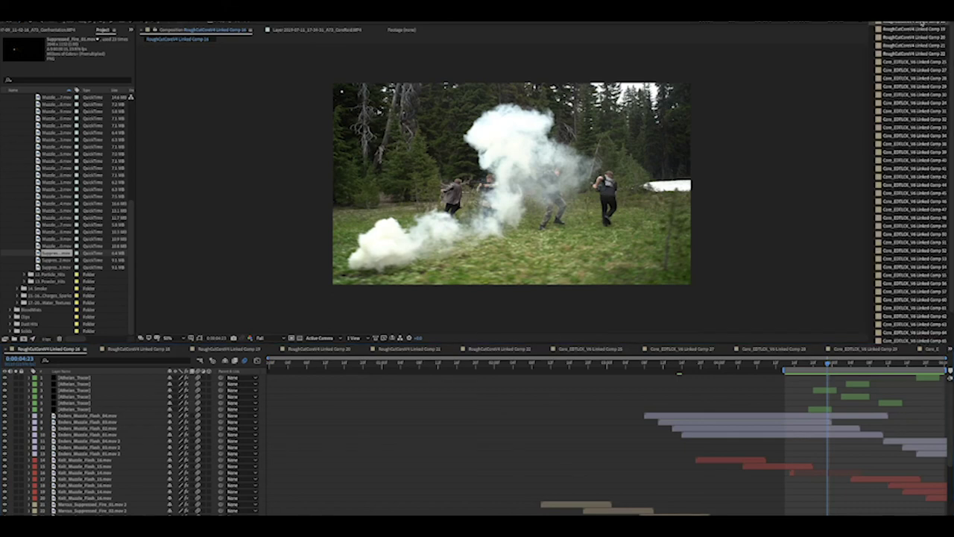
click(922, 24)
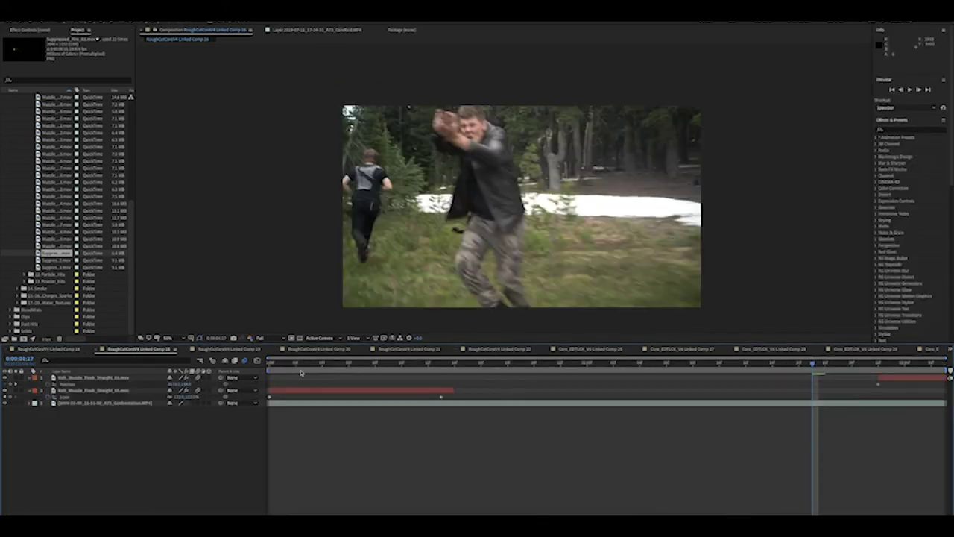
key(space)
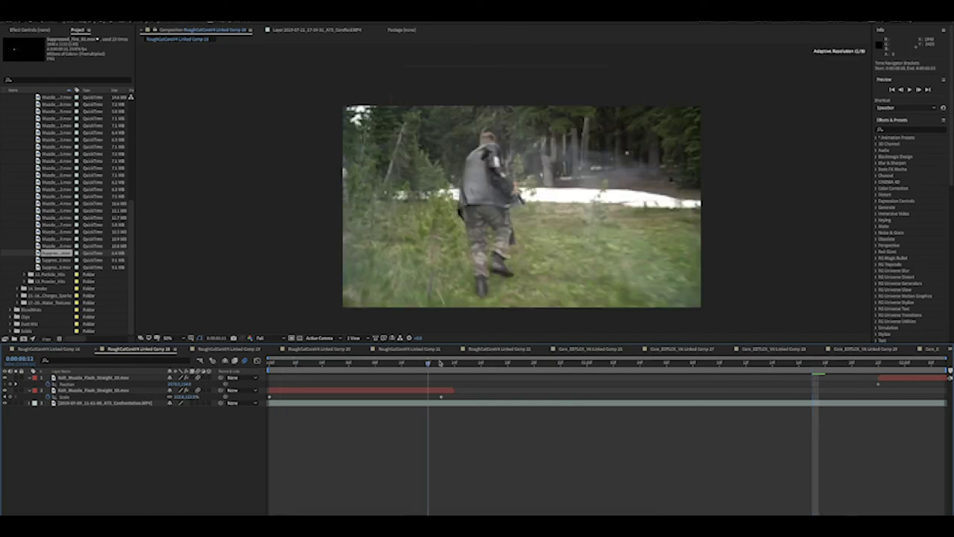
drag(858, 377, 876, 378)
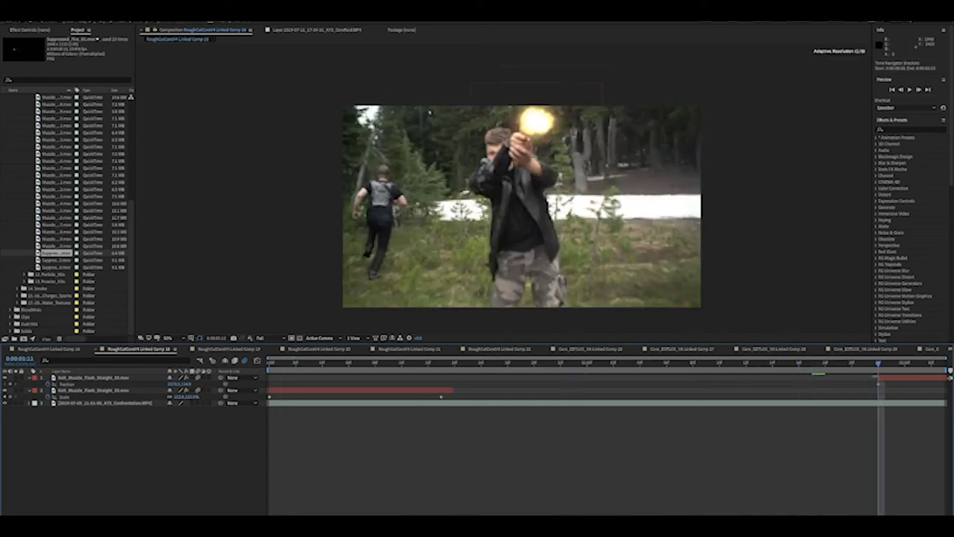
Open RoughCutCoreV4 Linked Comp 19 and examine how the tracer and FireCracker_04.mov hit line up around 0:00:01:03 to 0:00:01:04.
click(247, 350)
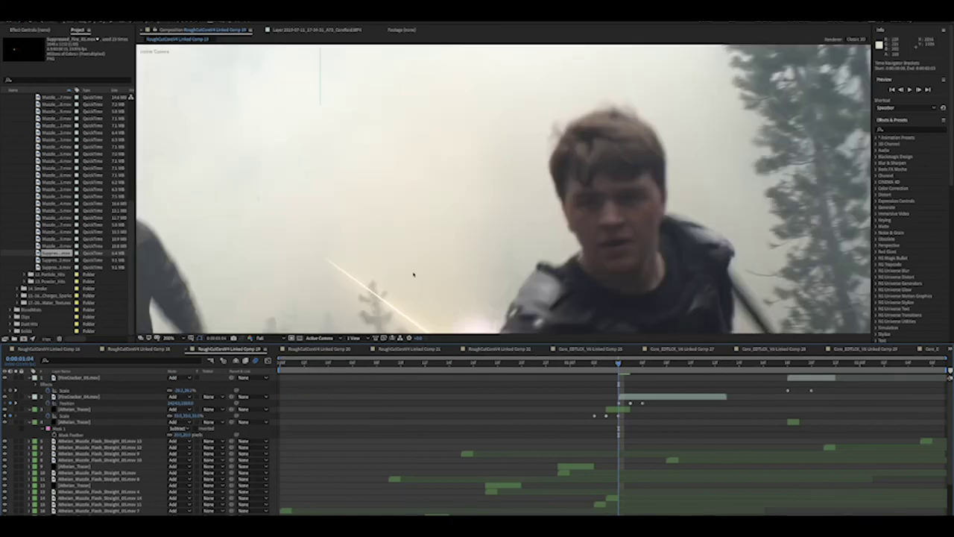
scroll(457, 278, down, 3)
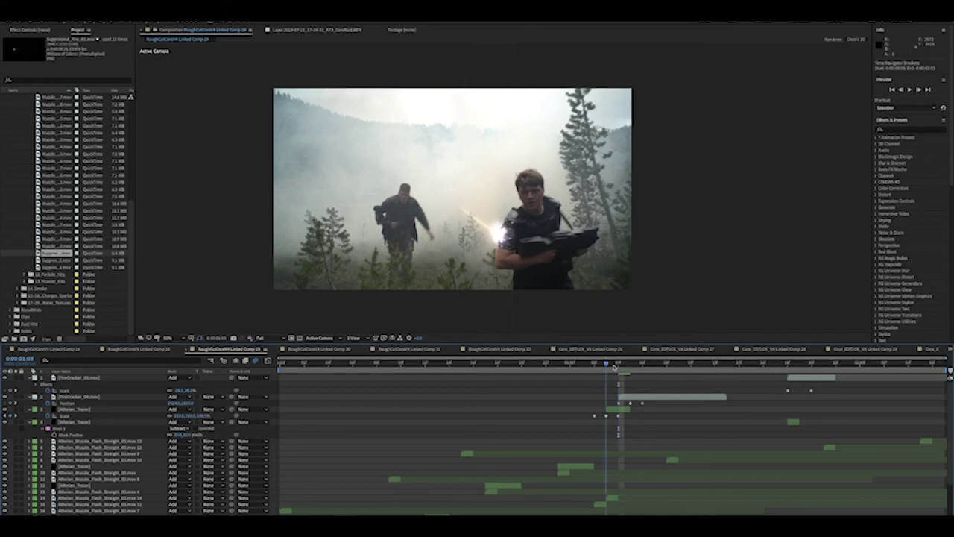
drag(614, 366, 612, 366)
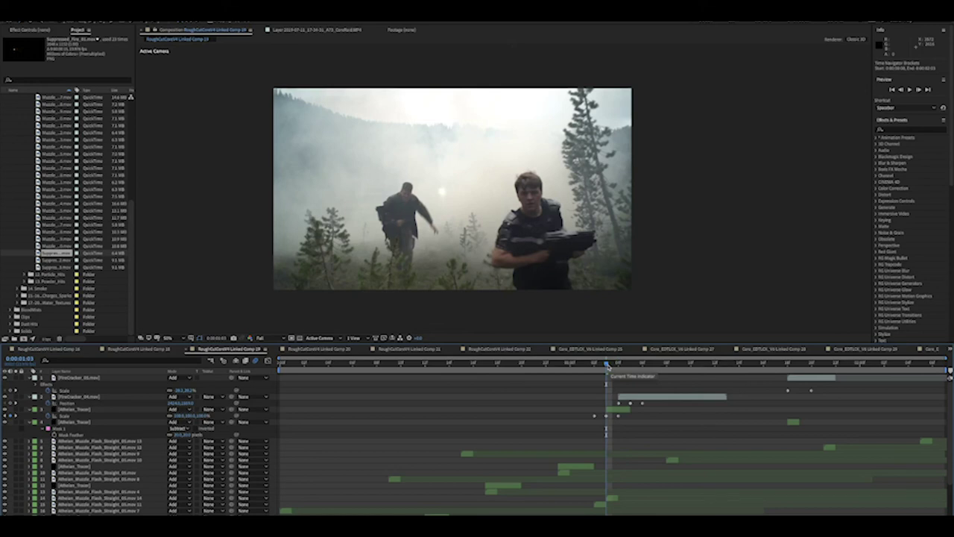
drag(606, 365, 618, 366)
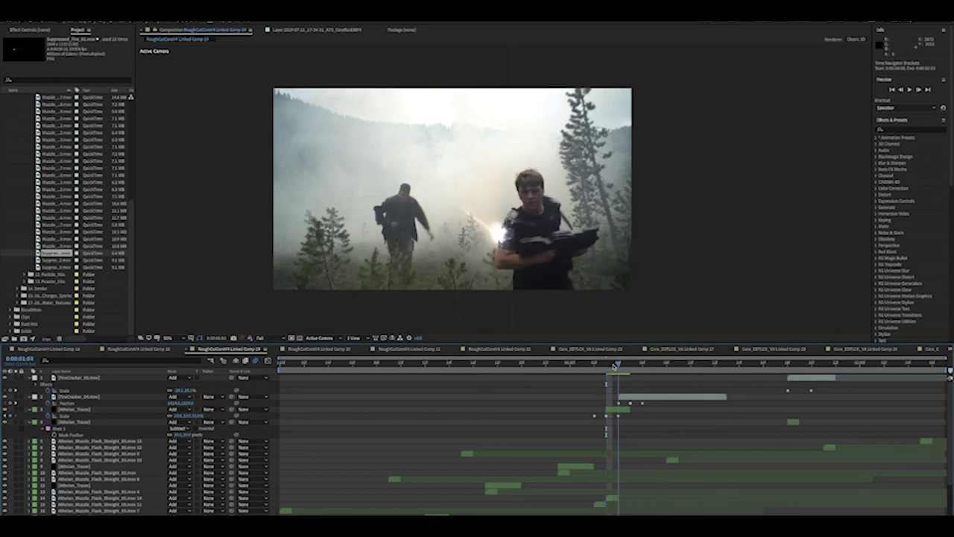
click(627, 398)
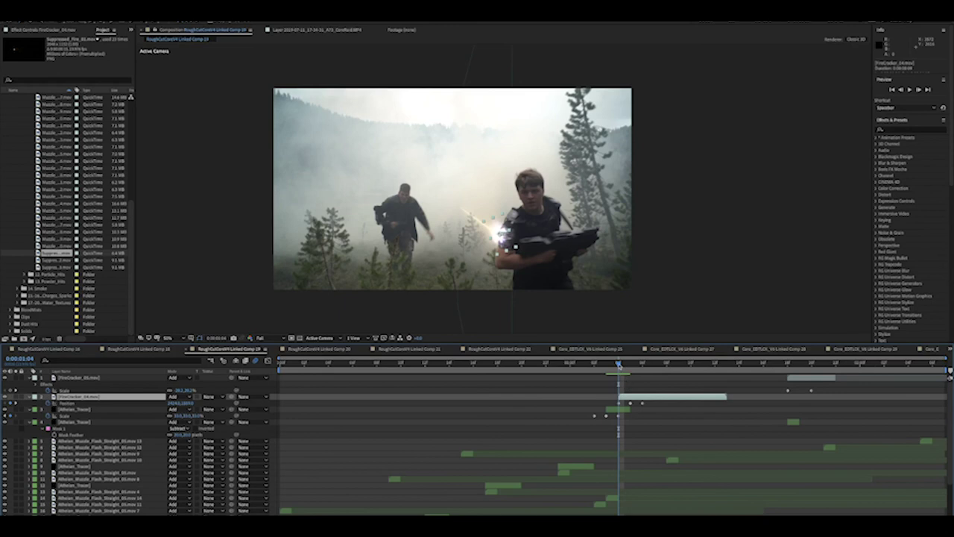
drag(624, 365, 534, 365)
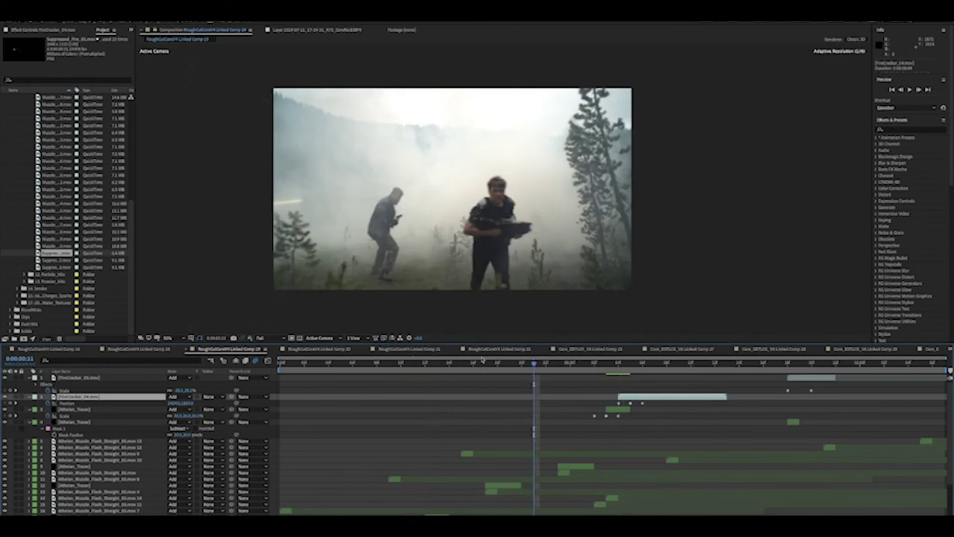
Move on from RoughCutCoreV4 Linked Comp 20 to the night forest shot, and review its frames between 0:00:00:13 and 0:00:00:19.
click(323, 350)
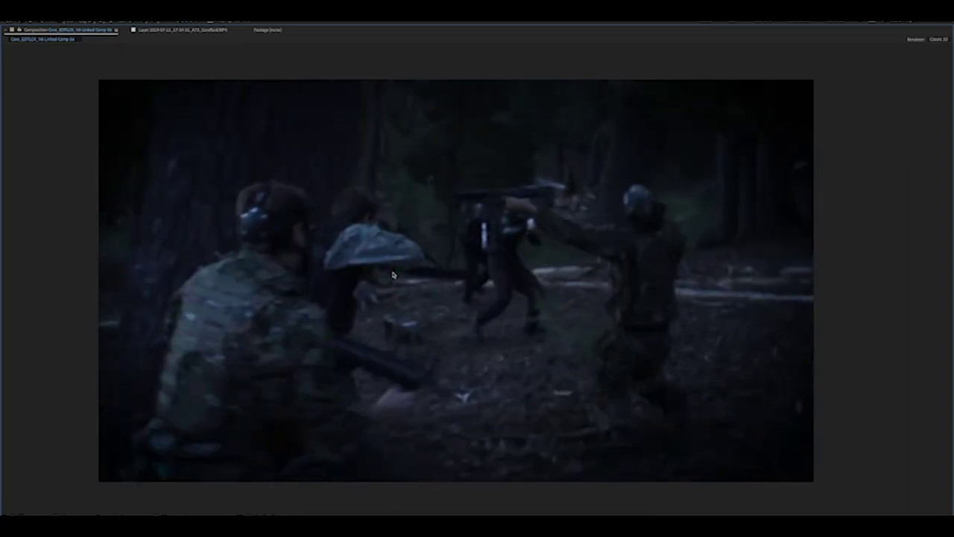
key(space)
key(grave)
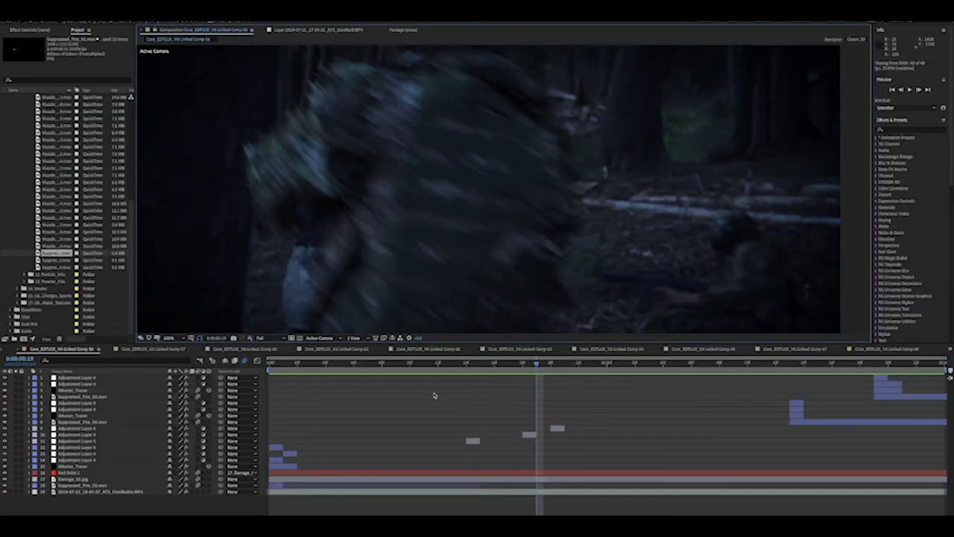
scroll(529, 248, down, 1)
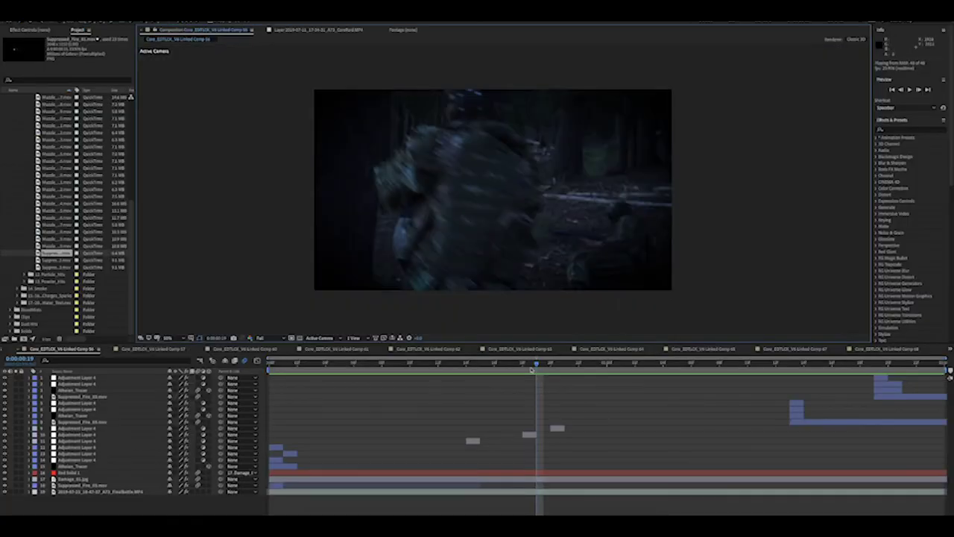
drag(537, 364, 526, 364)
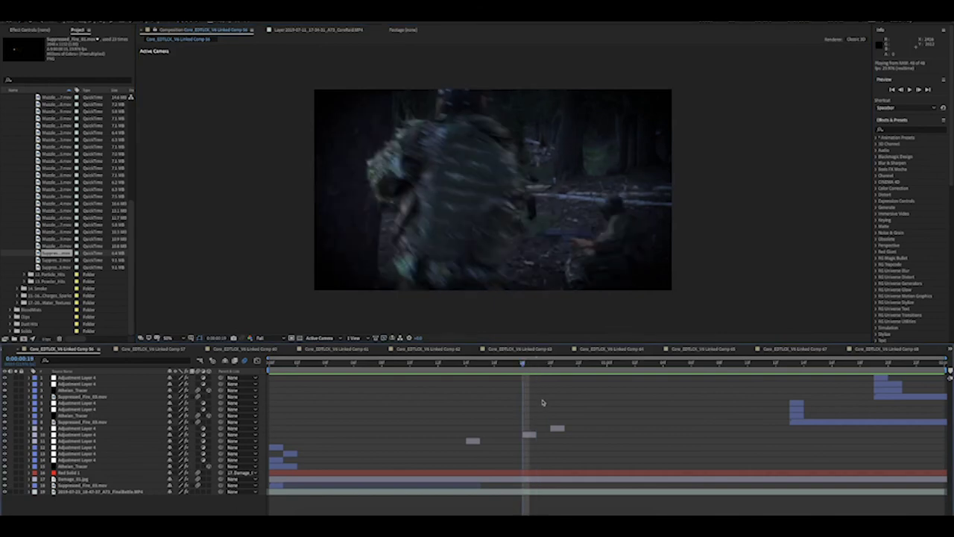
click(470, 366)
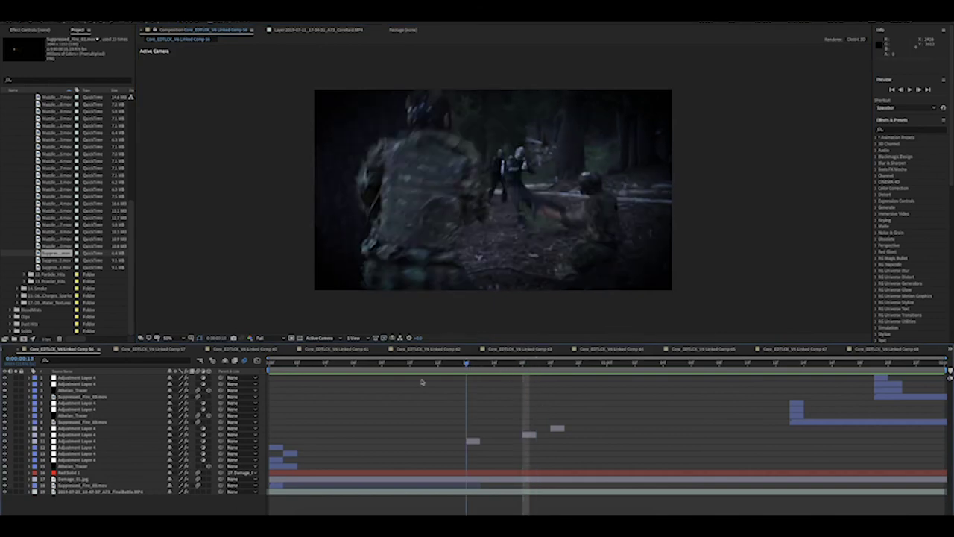
Return to 0:00:00:00 and inspect the oval mask of the adjustment layer in row 12 around the distant shooter.
key(space)
key(Page_Up)
click(276, 449)
click(290, 400)
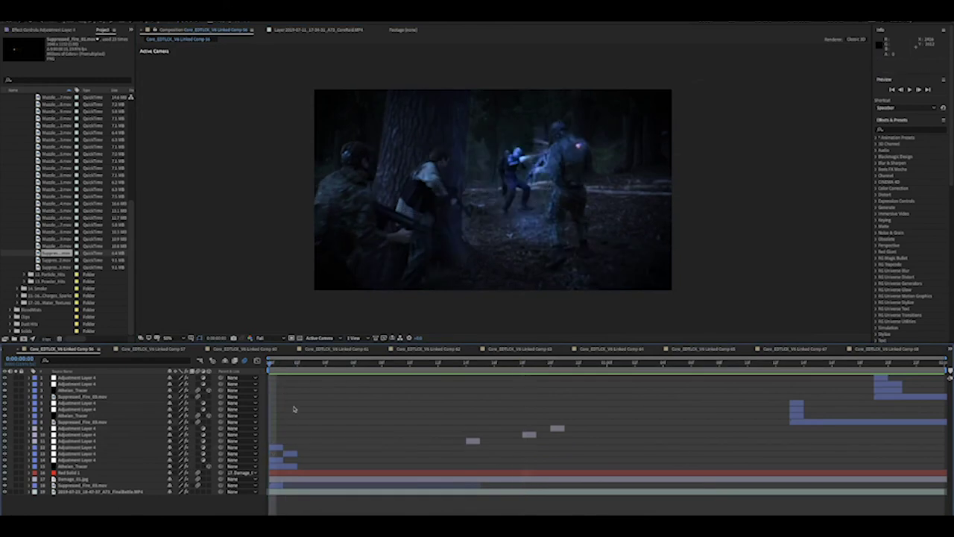
click(274, 445)
key(period)
key(period)
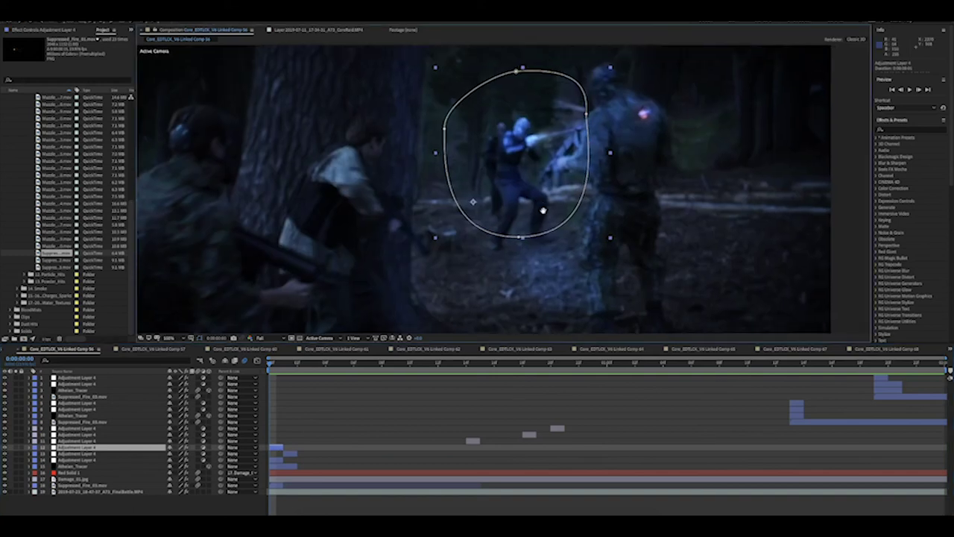
Go to 0:00:00:01 and examine the adjustment layer masks around the standing soldier, the tree and the ground.
click(284, 366)
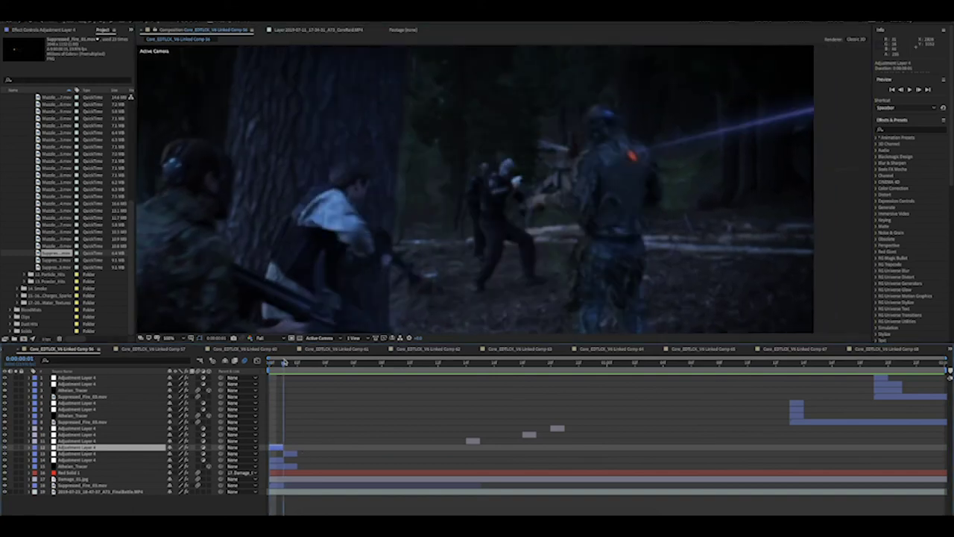
click(292, 453)
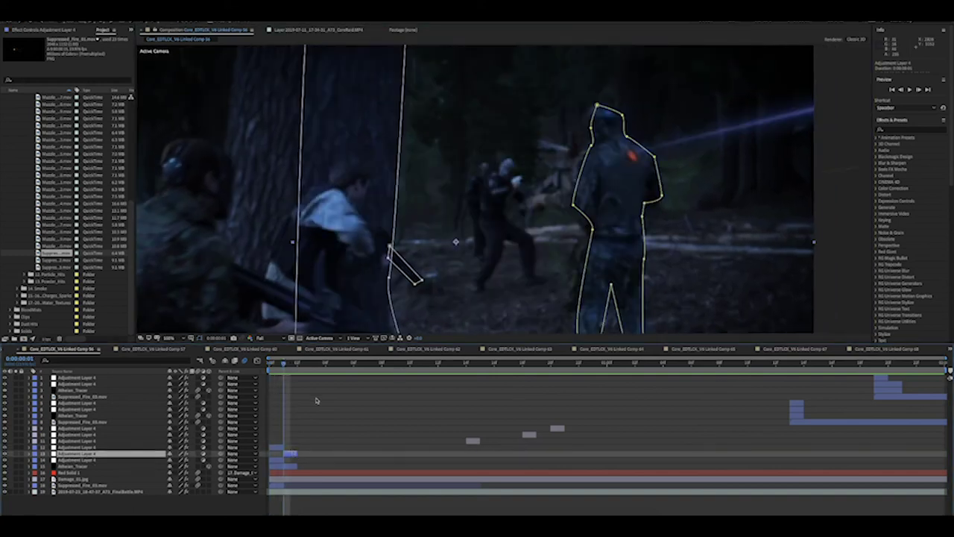
key(comma)
key(comma)
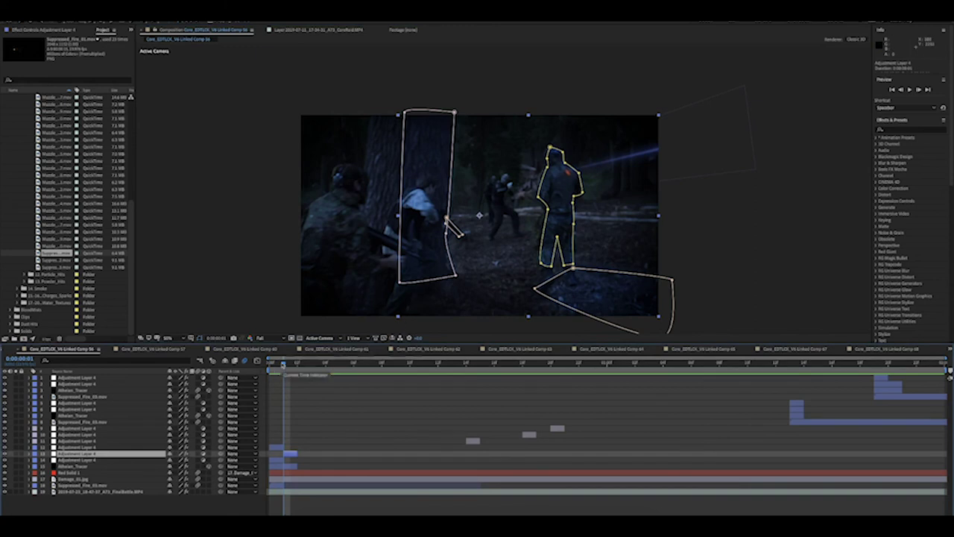
Return to 0:00:00:00 and inspect the row 14 adjustment layer's masks over the tree, shooter, ground and soldier.
click(273, 365)
click(279, 461)
click(324, 411)
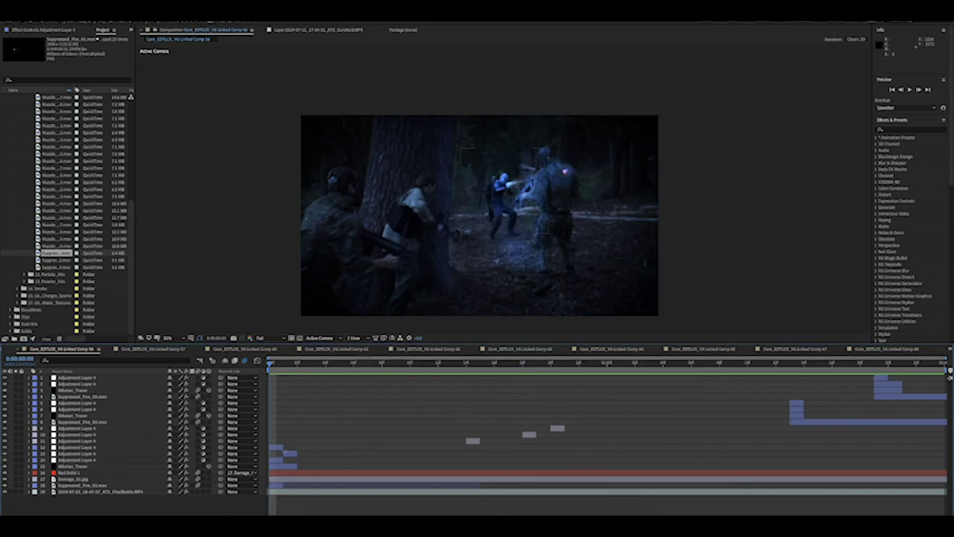
click(279, 462)
key(comma)
key(comma)
scroll(504, 232, up, 3)
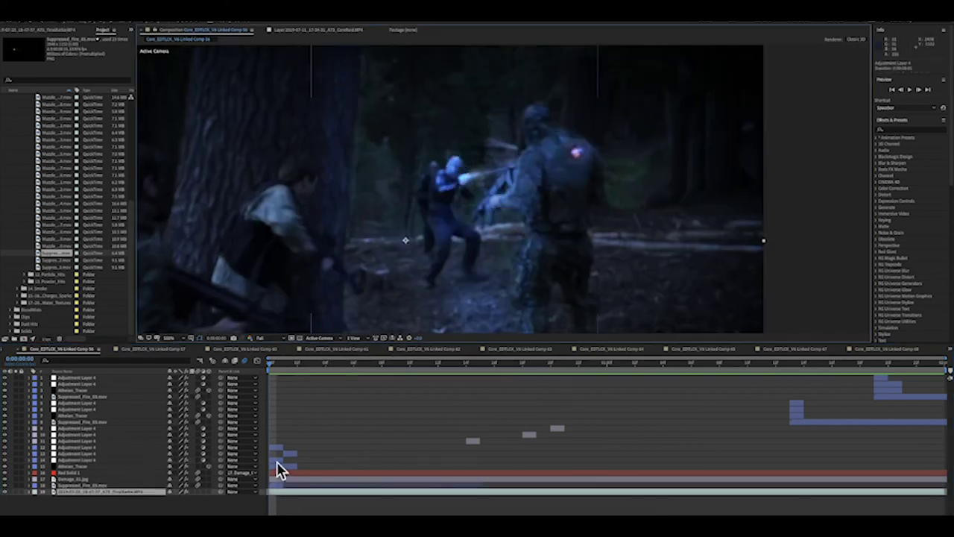
click(278, 460)
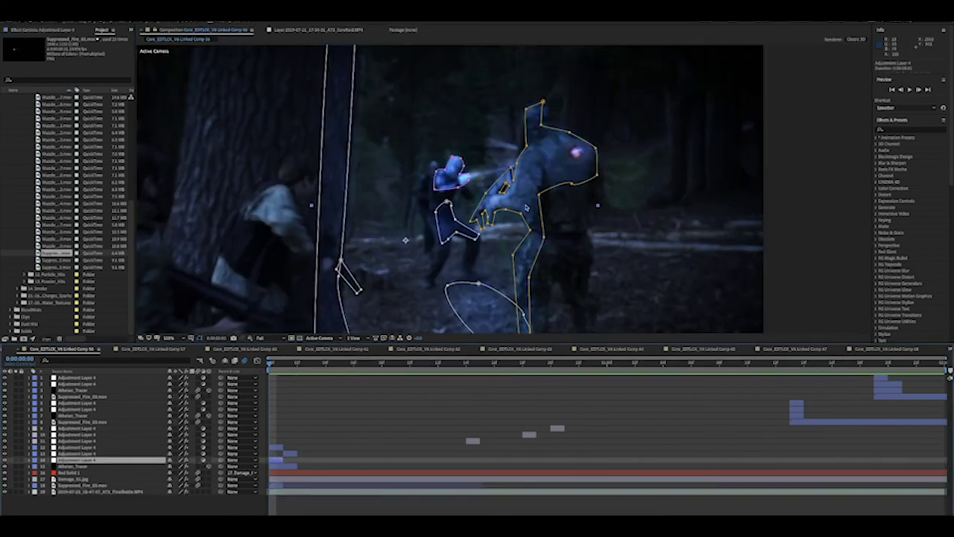
scroll(538, 273, down, 3)
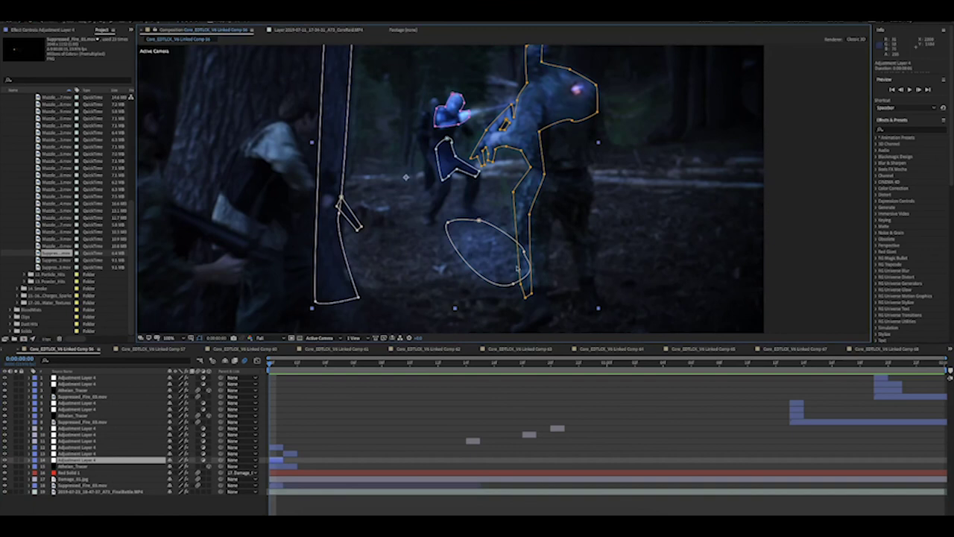
scroll(453, 189, up, 2)
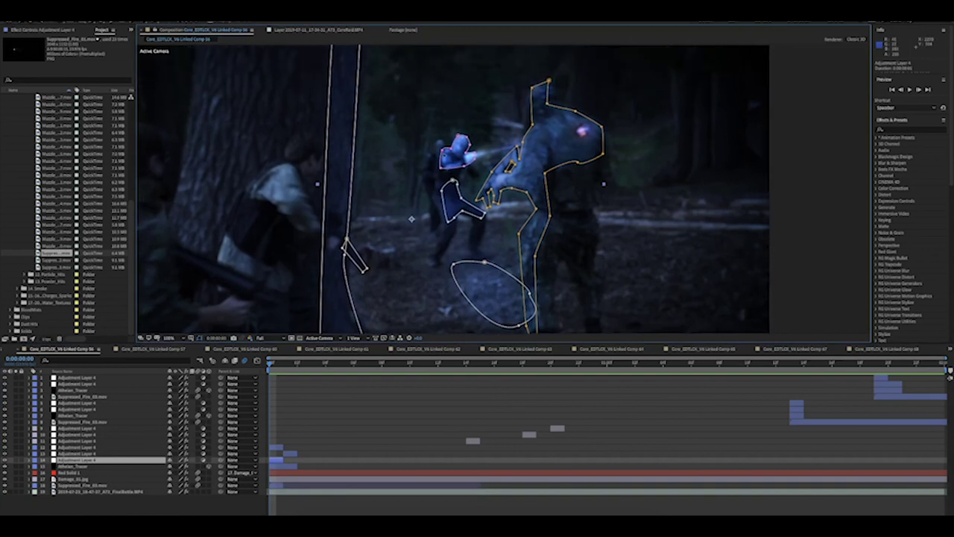
drag(449, 191, 499, 225)
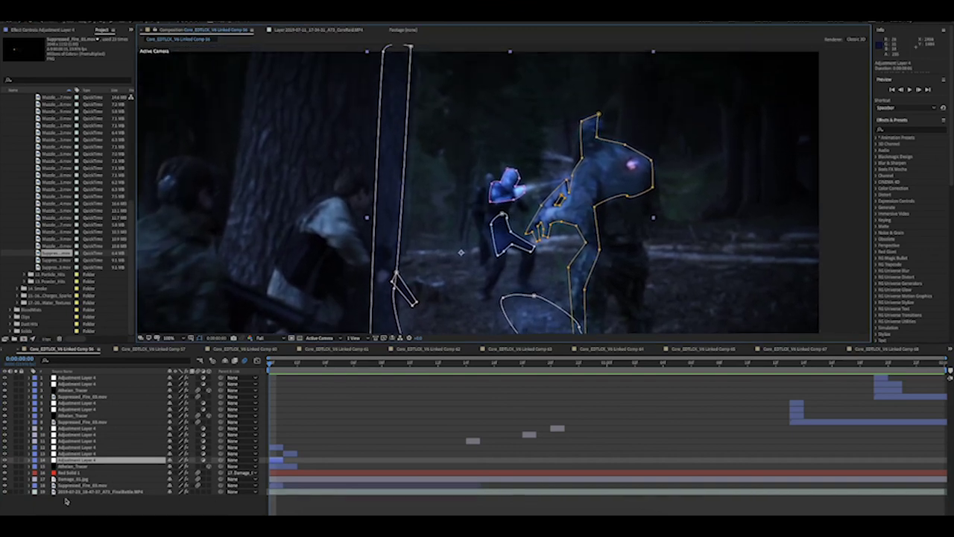
Expand the row 14 adjustment layer's mask list and examine how its masks shape the muzzle flash light in the scene.
click(28, 461)
click(35, 480)
click(37, 467)
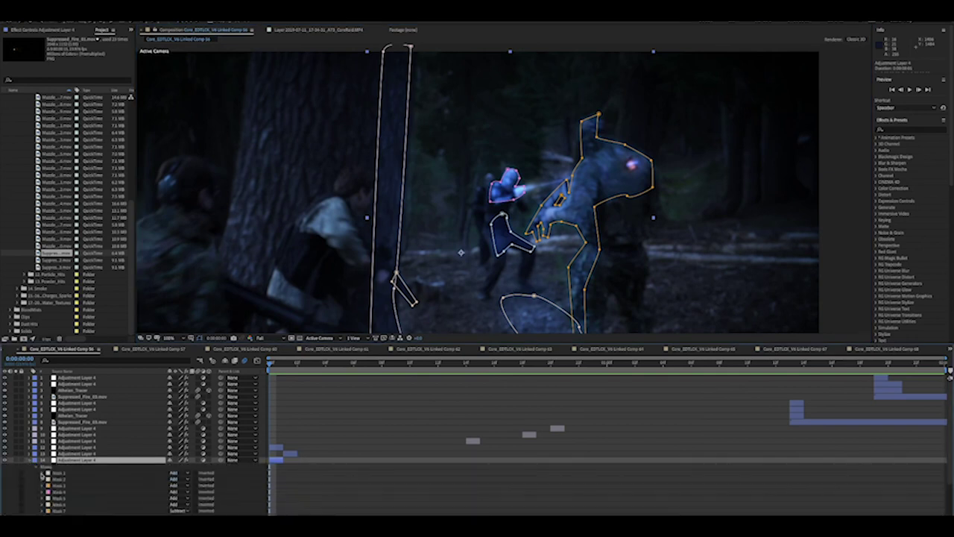
click(41, 474)
click(42, 473)
scroll(560, 256, down, 2)
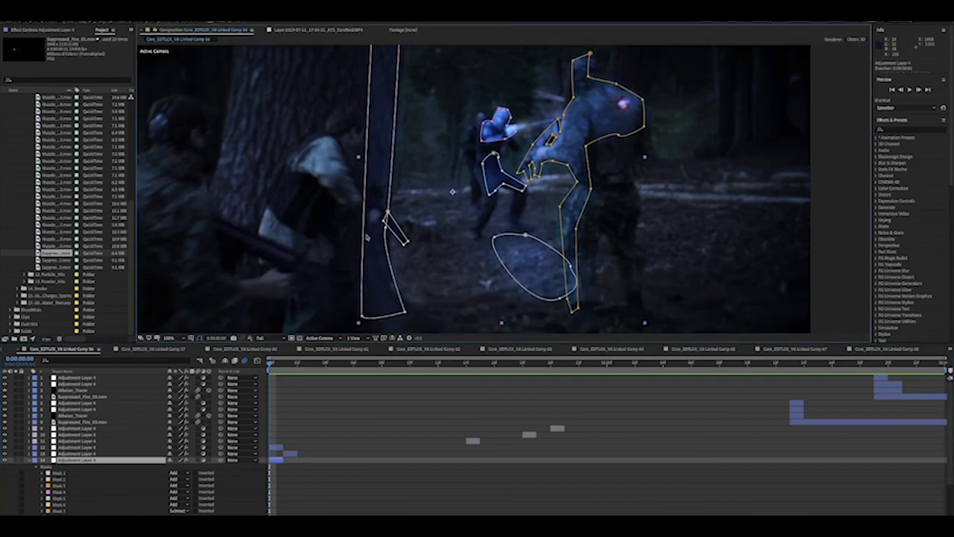
scroll(487, 223, up, 1)
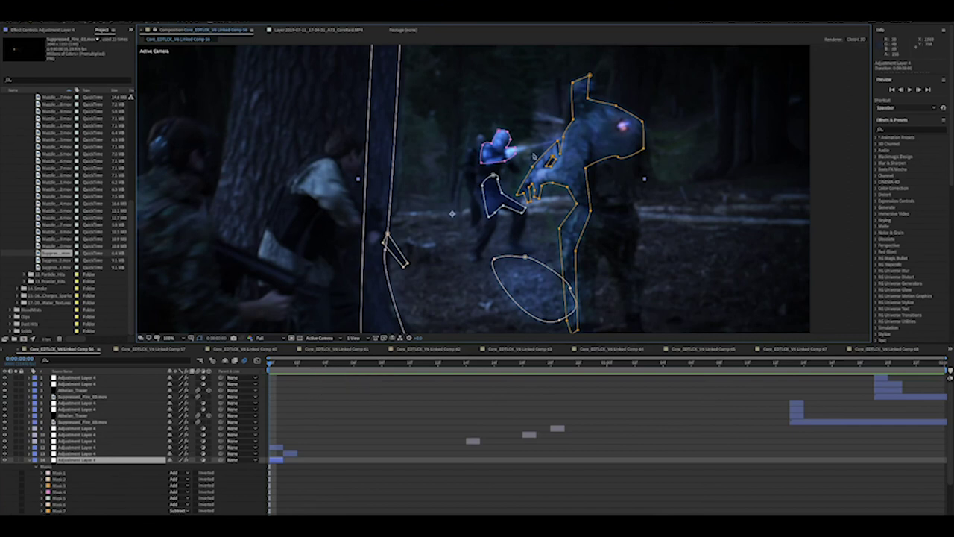
Advance to 0:00:00:01, examine the tracer beside the soldier, and collapse the adjustment layer's mask list.
key(Page_Down)
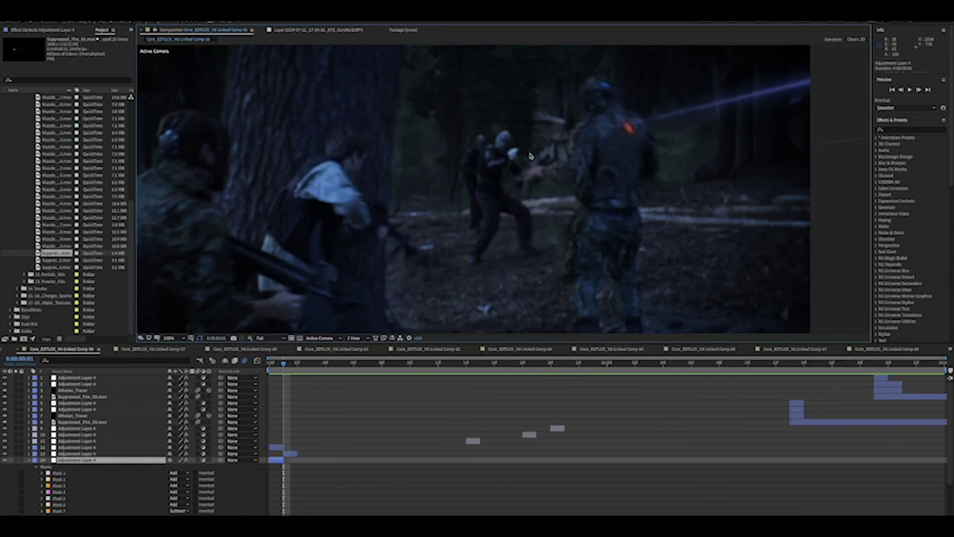
drag(673, 130, 485, 198)
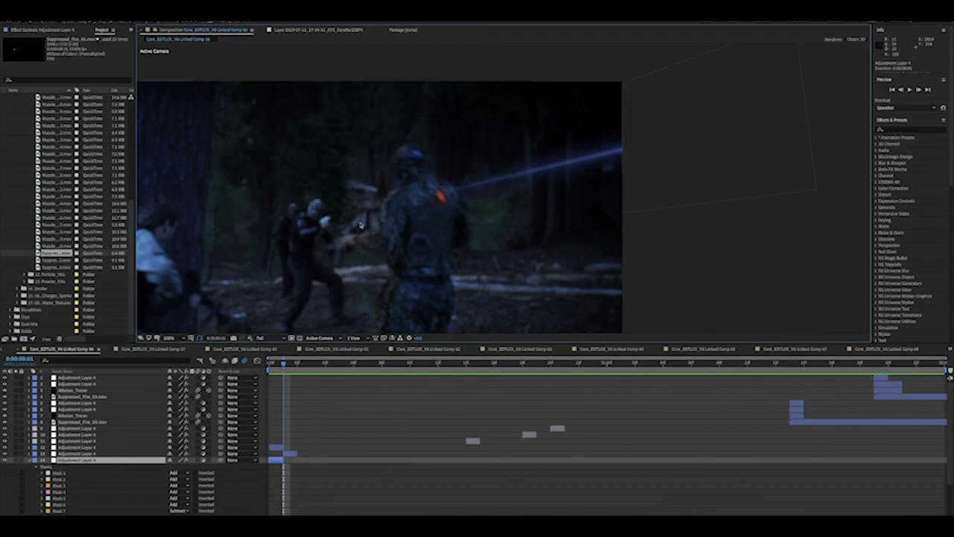
click(34, 463)
click(68, 428)
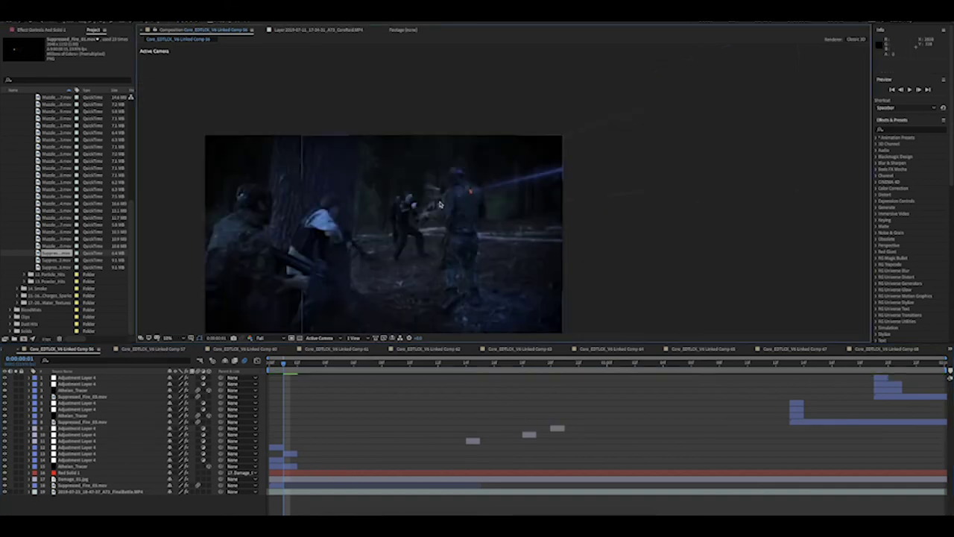
Inspect the glowing red hit on the soldier's back up close and display the Saber effect settings of Red Solid 1.
scroll(479, 198, up, 2)
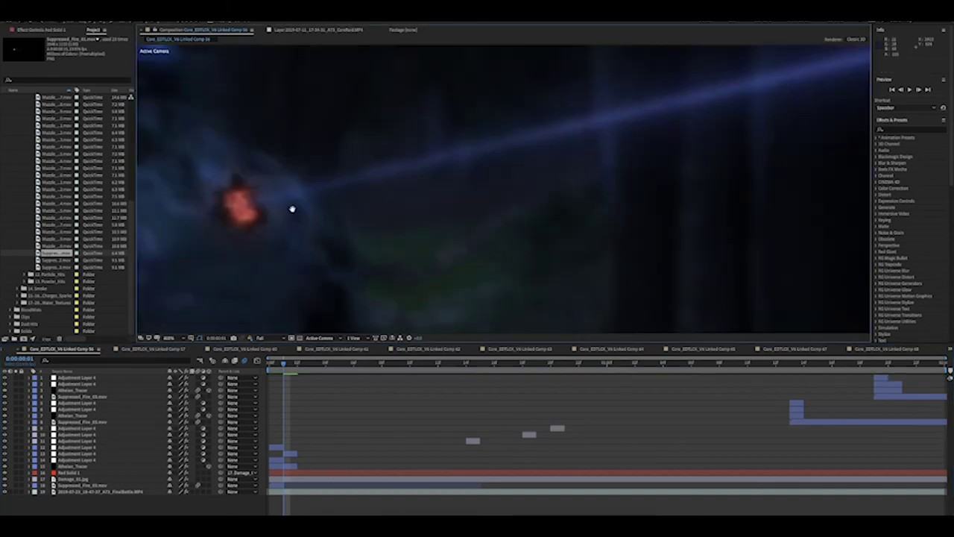
drag(300, 209, 512, 198)
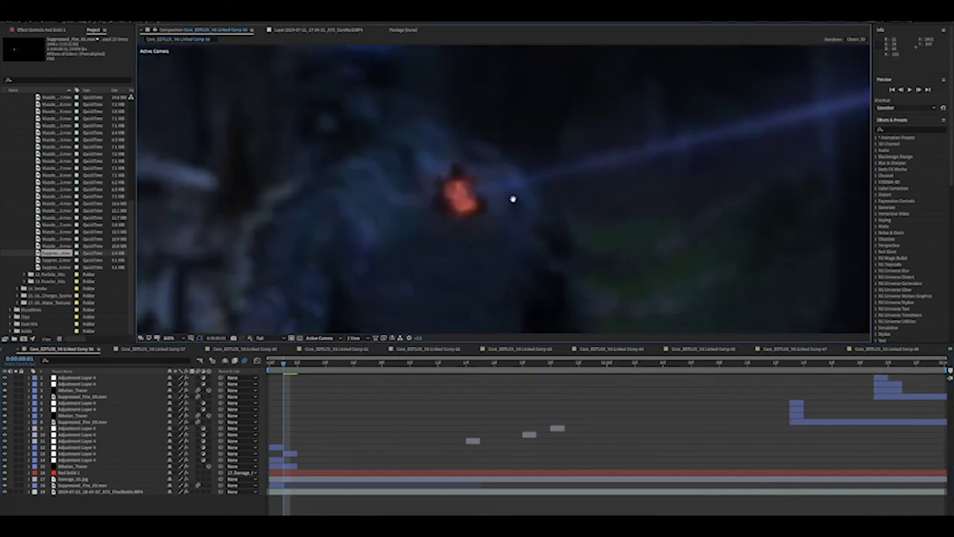
click(313, 474)
click(39, 30)
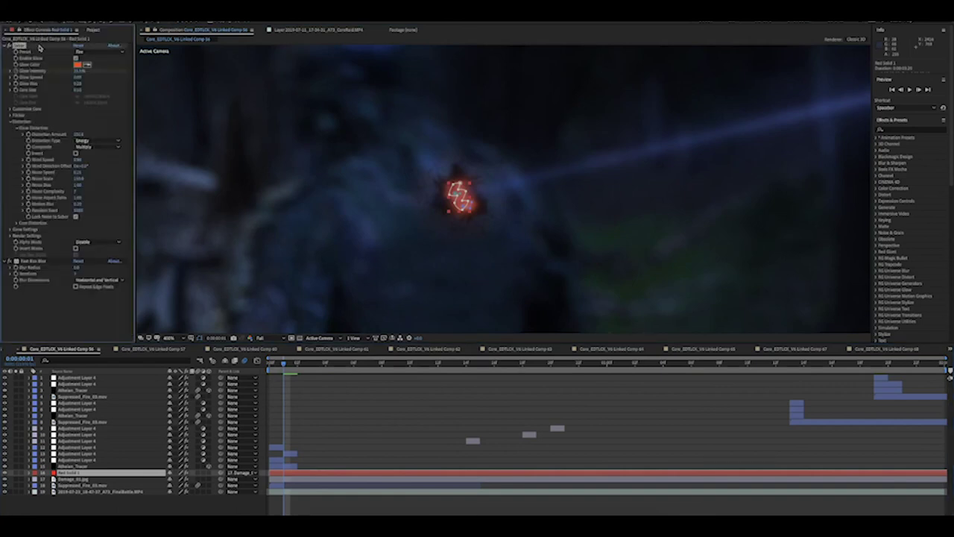
Draw a freehand squiggle mask beside the soldier's shoulder on the row 13 adjustment layer.
click(373, 254)
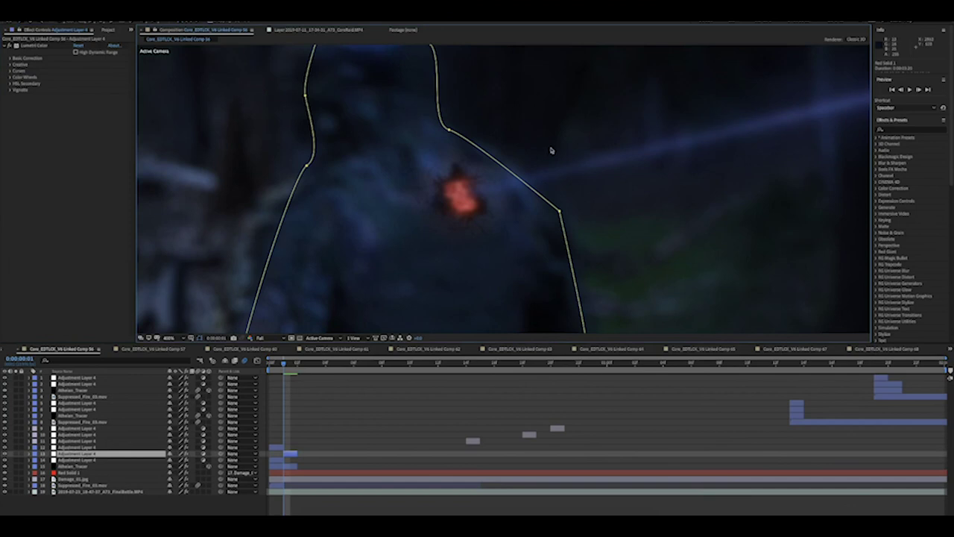
mouse_move(564, 141)
mouse_down()
mouse_move(576, 128)
mouse_move(571, 157)
mouse_move(610, 140)
mouse_move(604, 168)
mouse_move(589, 130)
mouse_up()
drag(560, 163, 559, 161)
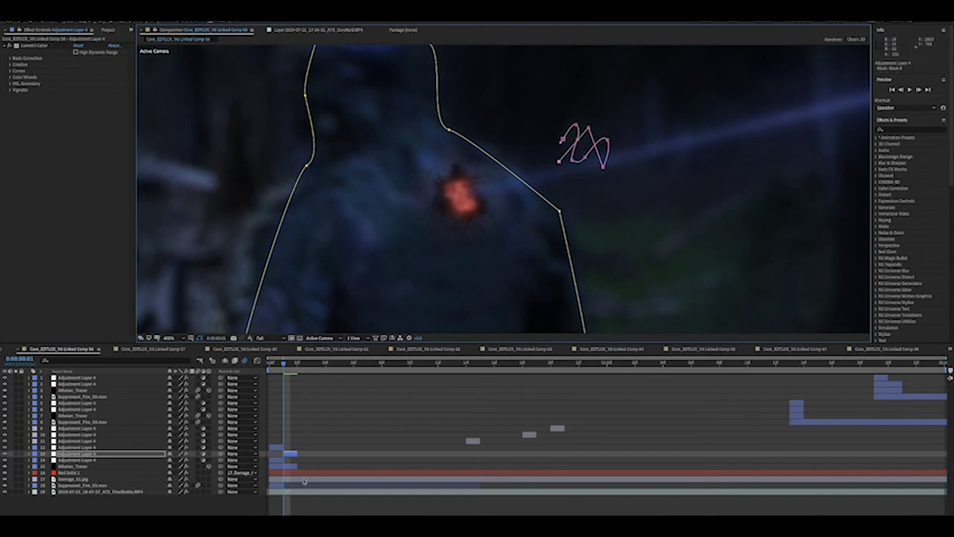
Review Red Solid 1's Saber core settings with Core Type set to Layer Masks, and inspect the Damage_01.jpg layer.
click(301, 473)
click(10, 110)
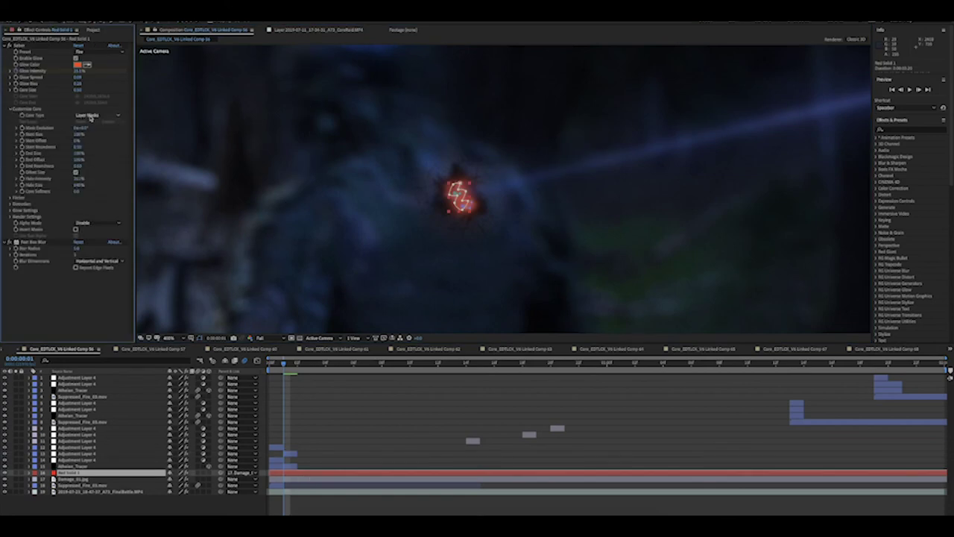
click(88, 115)
click(104, 111)
click(309, 482)
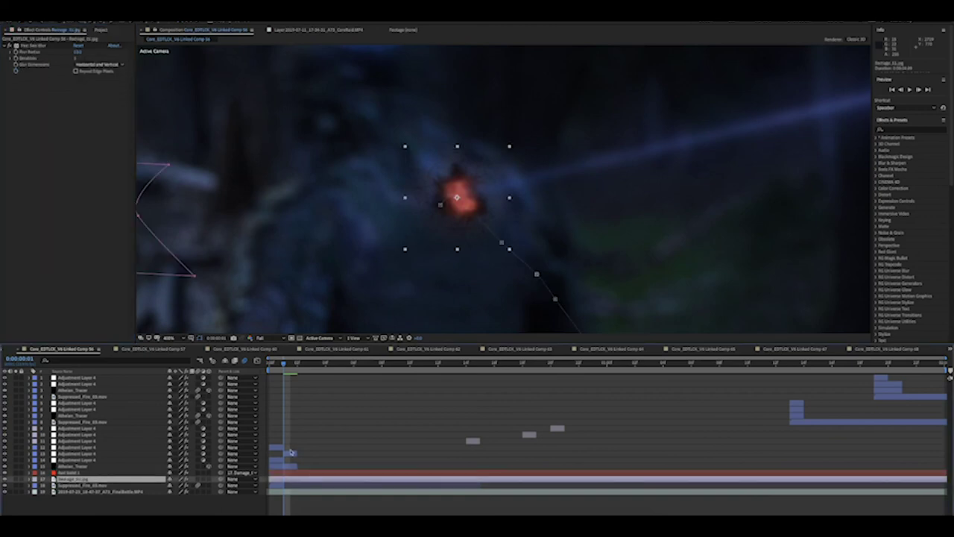
Delete the squiggle mask from the row 13 adjustment layer and collapse its mask list.
click(291, 453)
key(m)
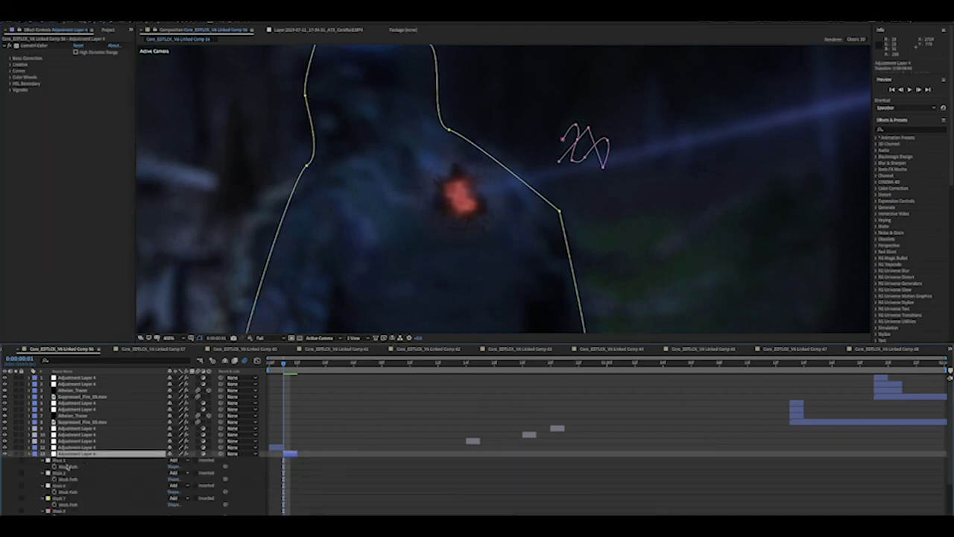
click(60, 511)
key(Delete)
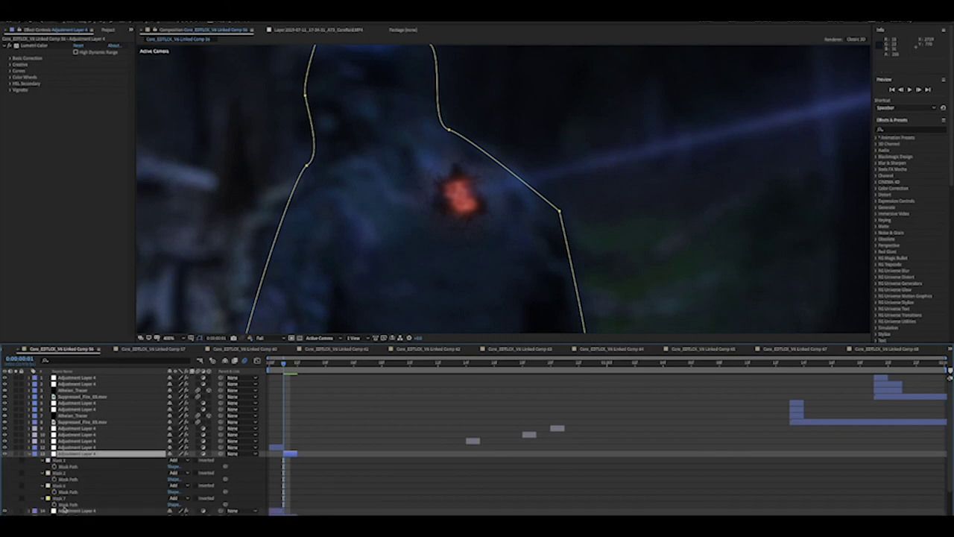
click(29, 455)
Enable motion blur on the Red Solid 1 and Damage_01.jpg layers and view the blurred hit in the wider shot.
click(328, 474)
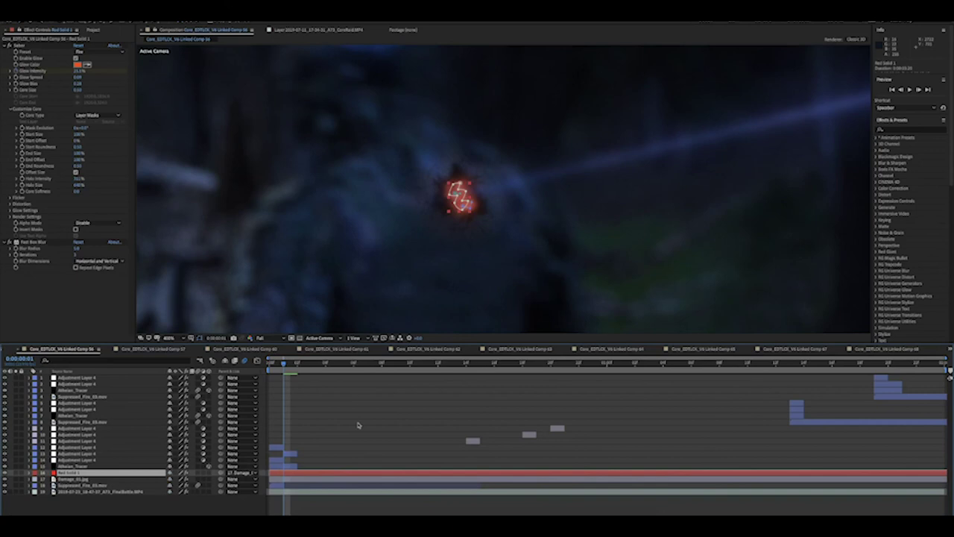
click(344, 480)
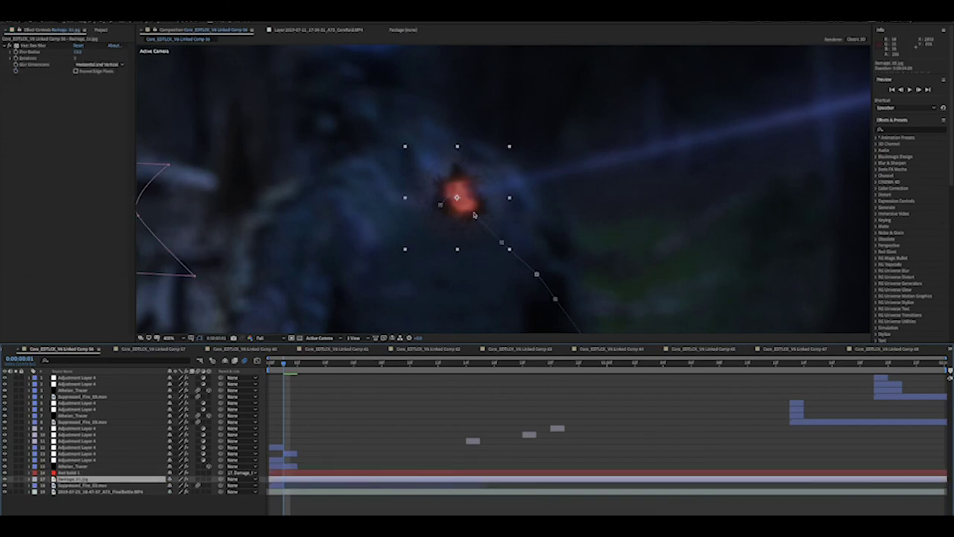
click(199, 482)
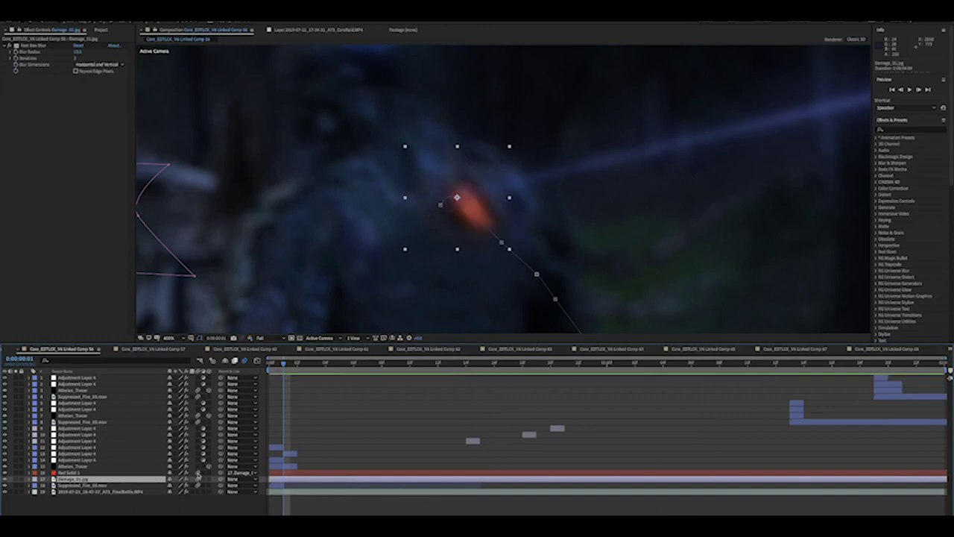
click(357, 432)
key(comma)
key(comma)
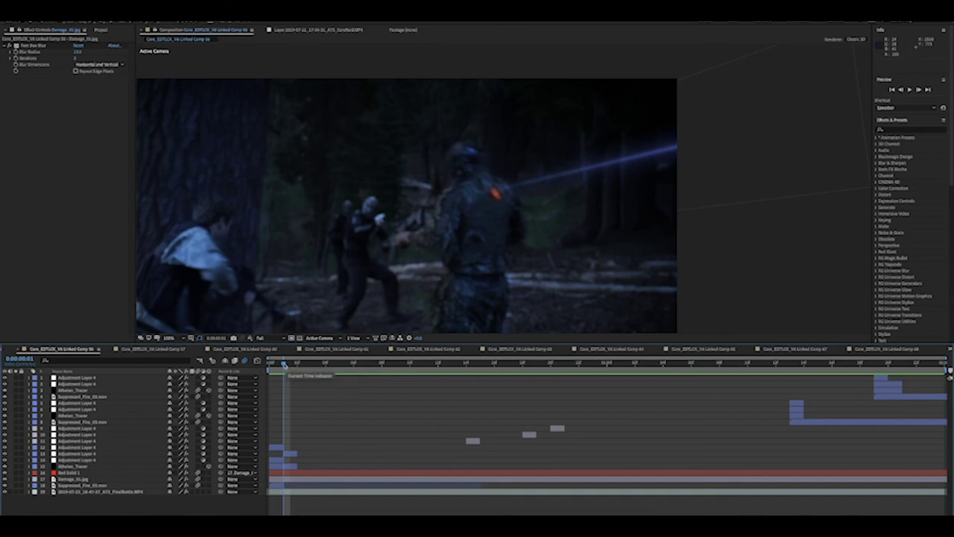
Scrub through the shot's opening frames and inspect the muzzle flash and the blurred glowing hit at the first frame.
click(295, 365)
mouse_move(305, 365)
mouse_down()
mouse_move(396, 363)
mouse_move(308, 362)
mouse_up()
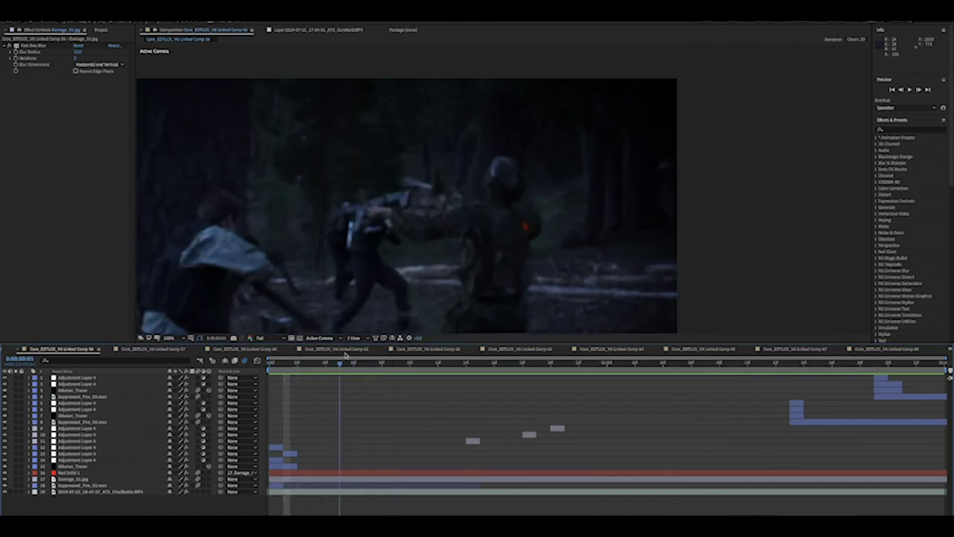
drag(416, 348, 266, 363)
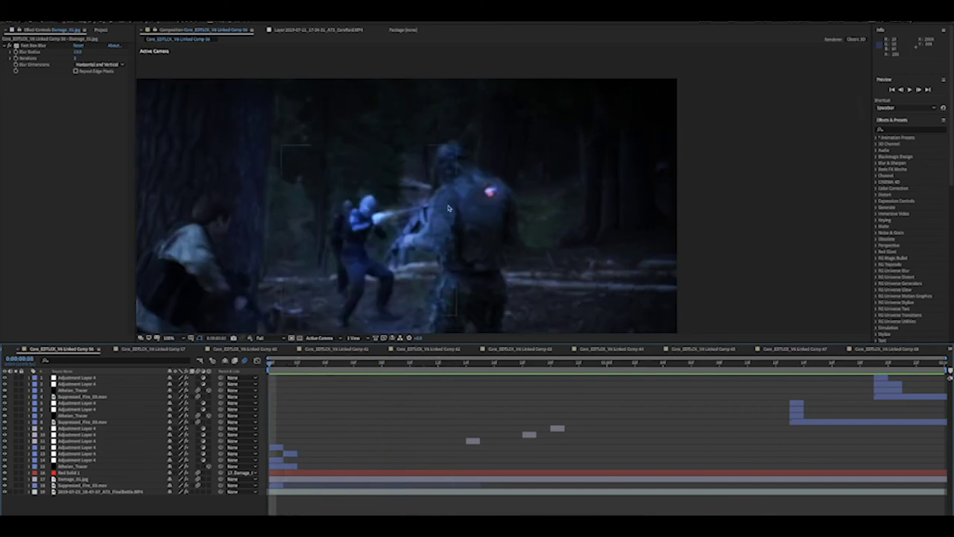
scroll(477, 196, up, 2)
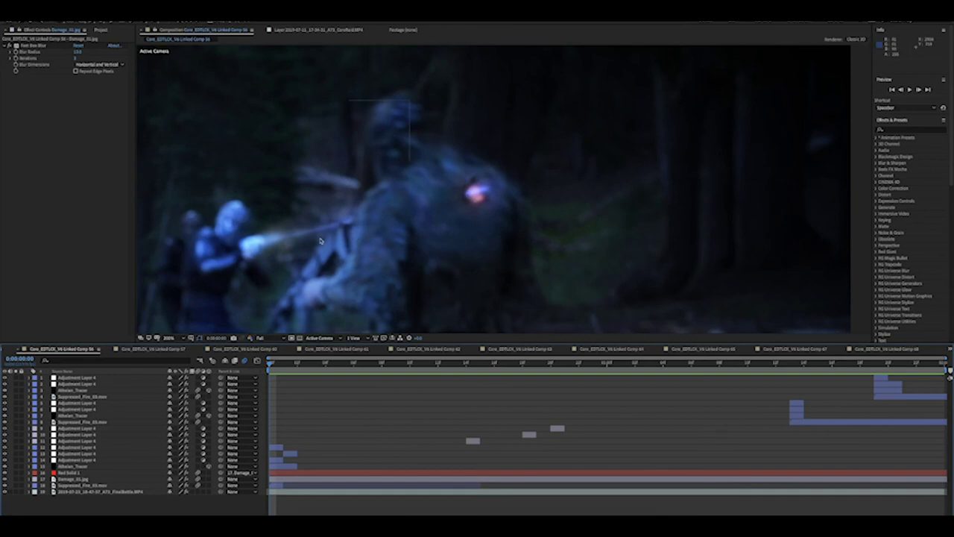
key(comma)
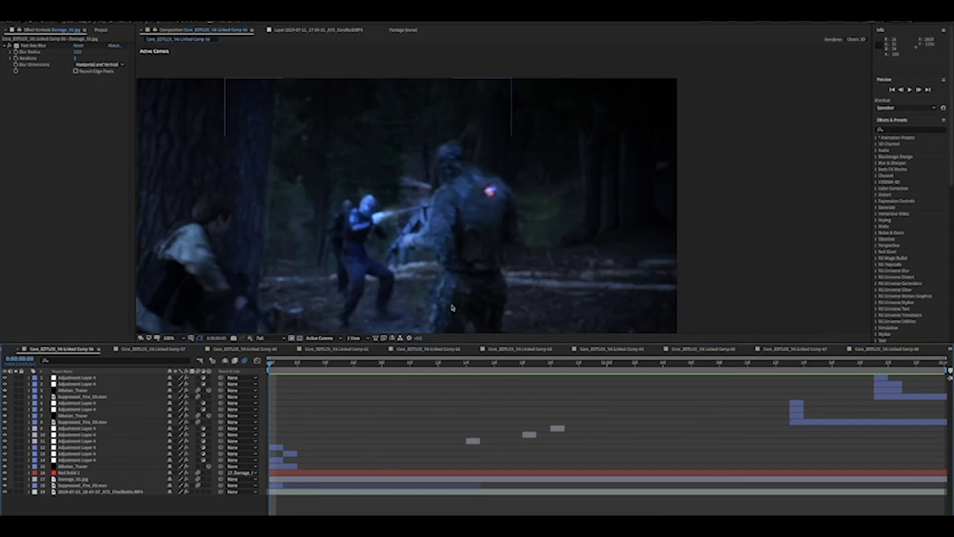
Return to the first frame and play the shot with its muzzle flash and hit effects.
key(Page_Down)
drag(282, 366, 250, 373)
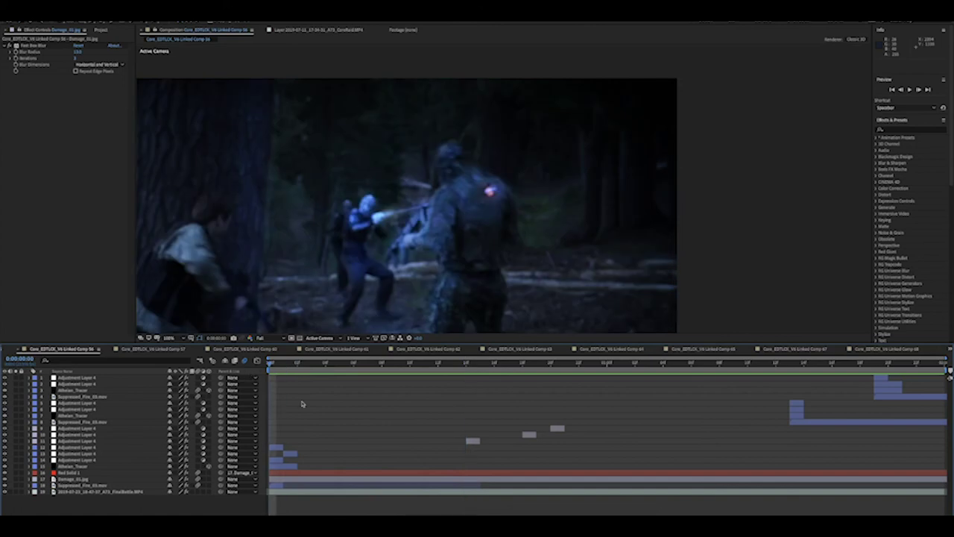
key(space)
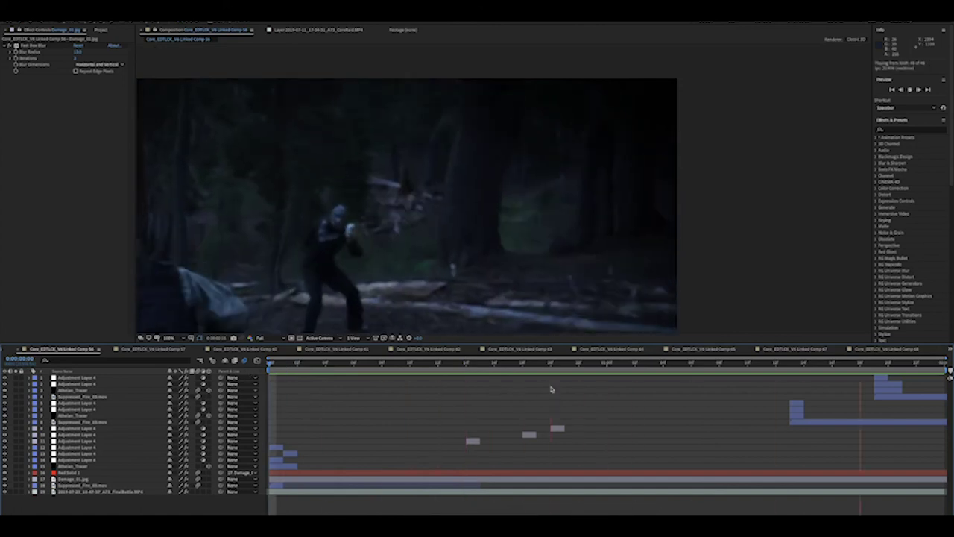
Examine the row 11 adjustment layer's masks and Lumetri Color settings at frame 14, viewing the whole frame.
click(461, 364)
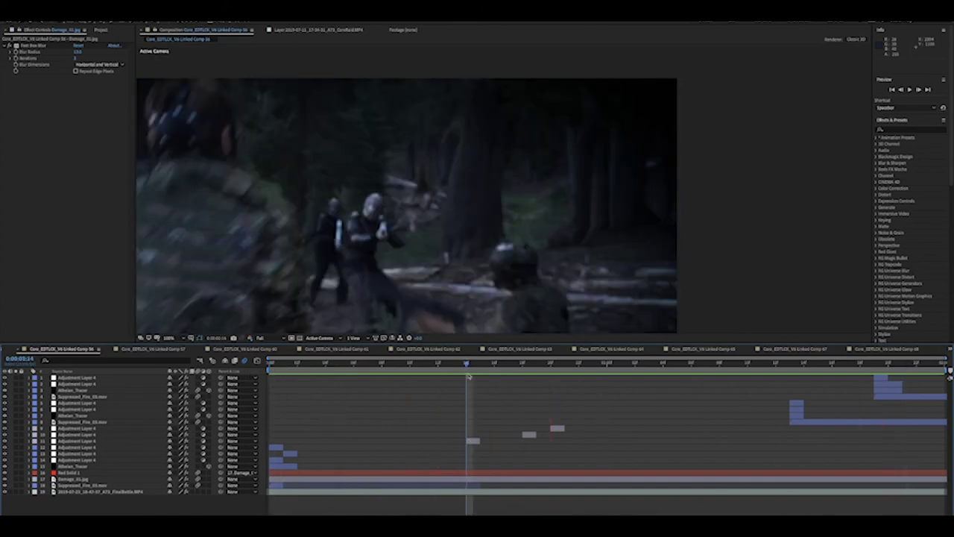
click(471, 443)
key(comma)
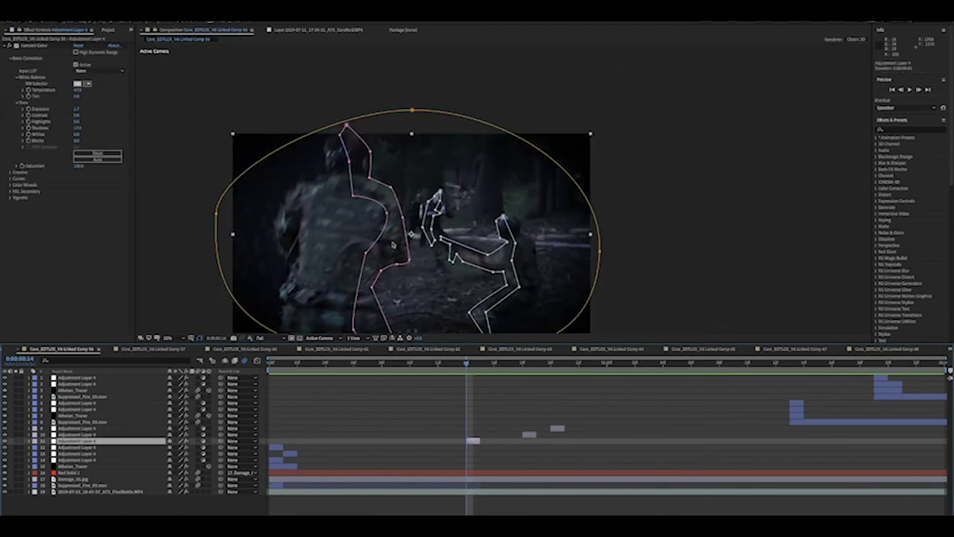
click(645, 204)
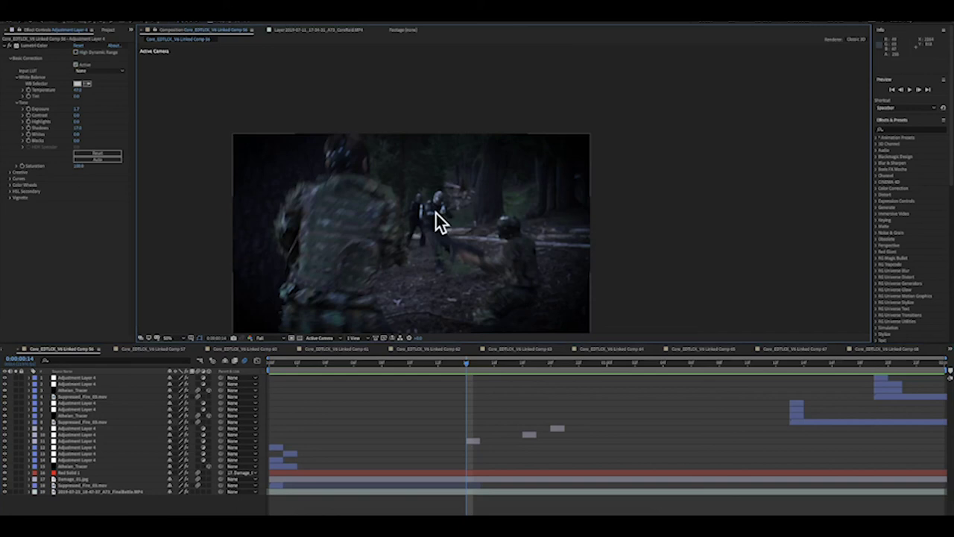
Compare the masked light on the soldiers at frame 14 with the row 11 layer's mask outlines shown and hidden.
click(471, 440)
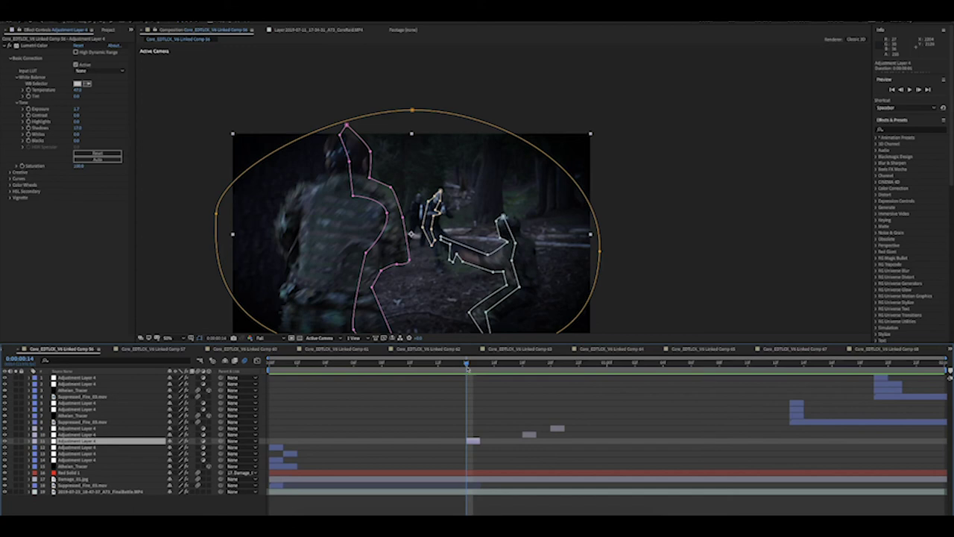
drag(459, 364, 465, 363)
click(491, 395)
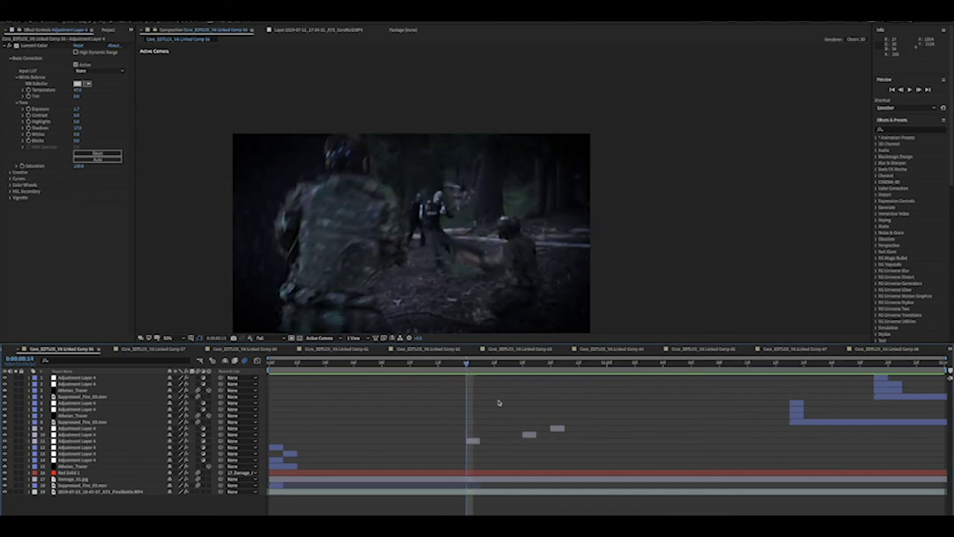
click(473, 441)
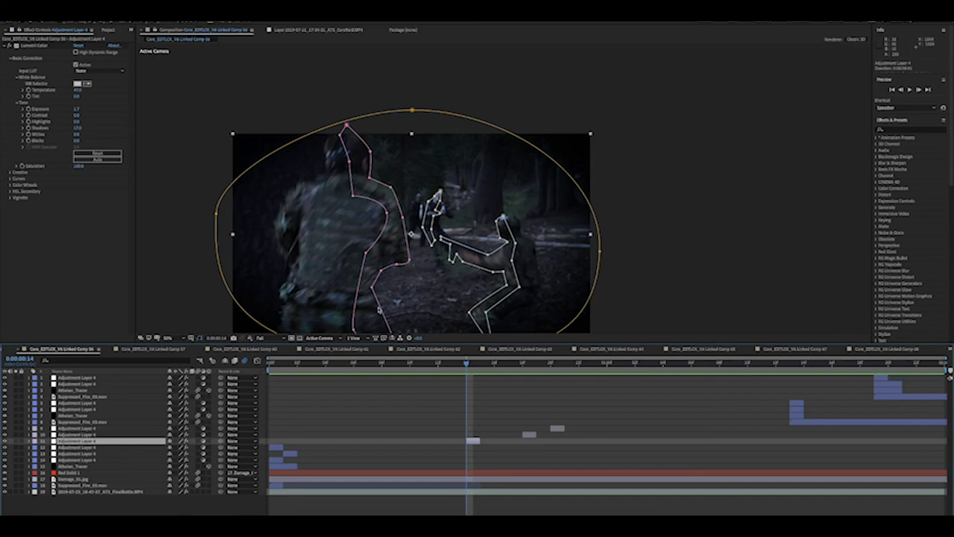
Play and scrub the middle of the shot to review the brief light changes from the adjustment layers in rows 9 to 11.
click(522, 364)
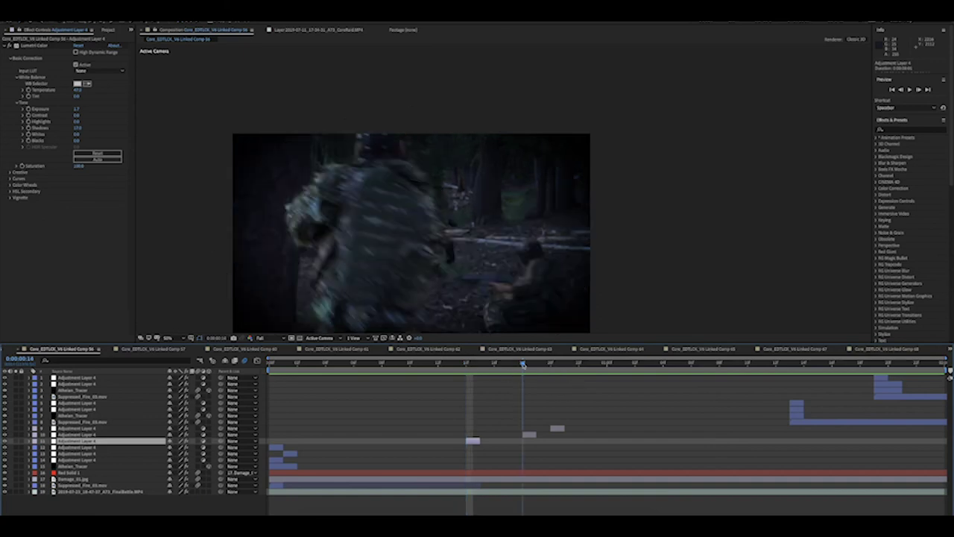
drag(522, 365, 425, 365)
key(space)
key(space)
drag(452, 364, 549, 369)
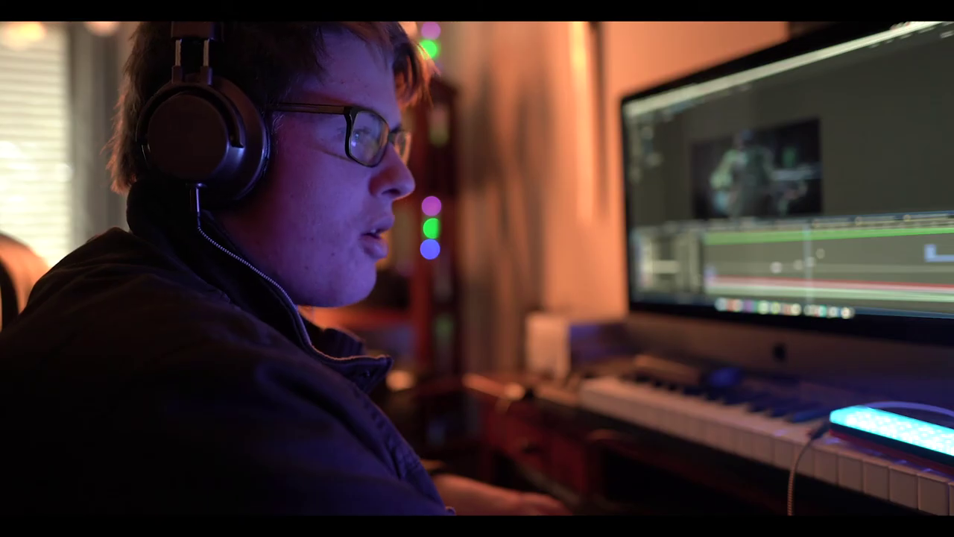